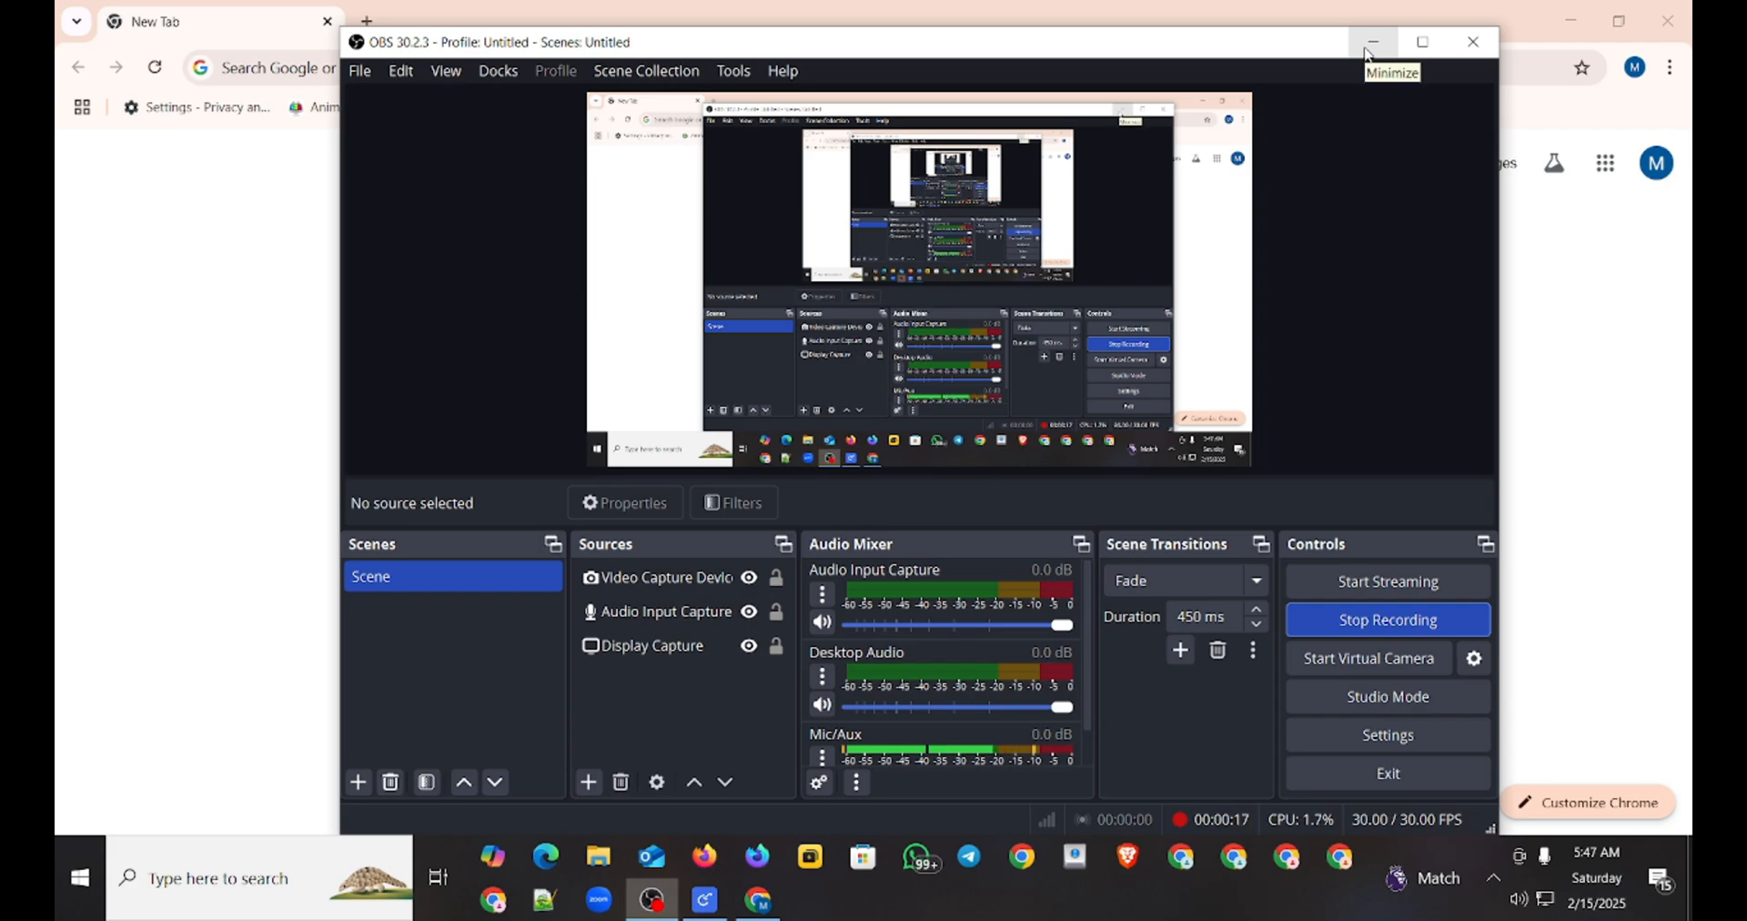
Step: Search Google for "zero vreturn" and open the e-Return website from the results
left_click(1369, 51)
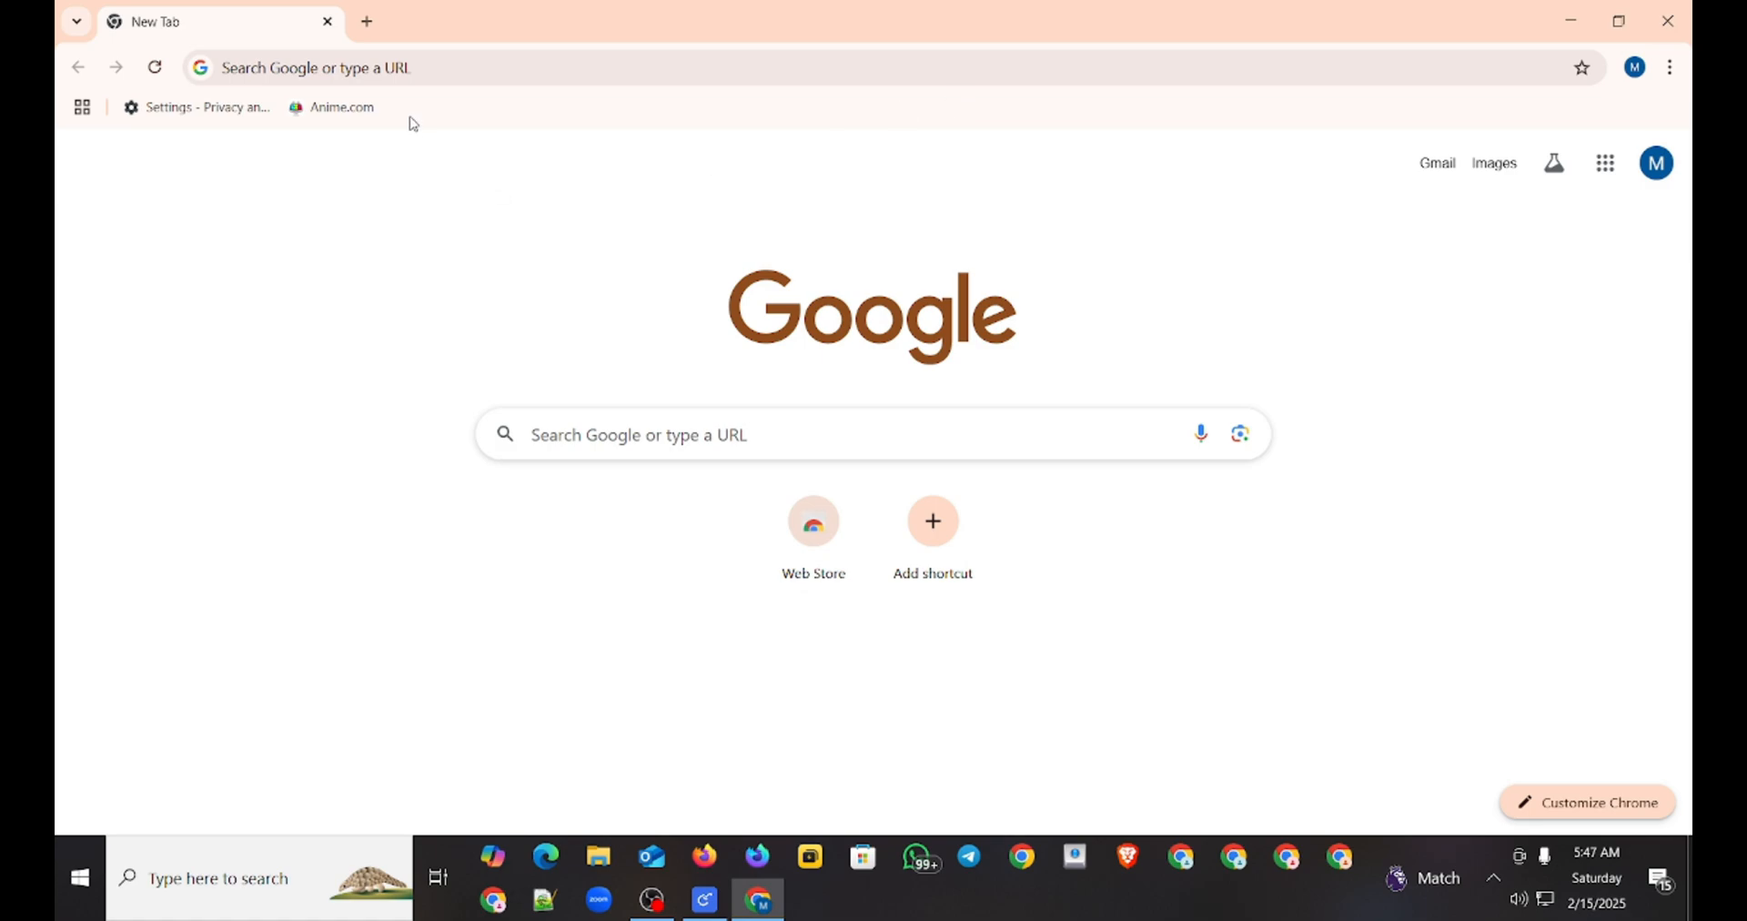
left_click(319, 69)
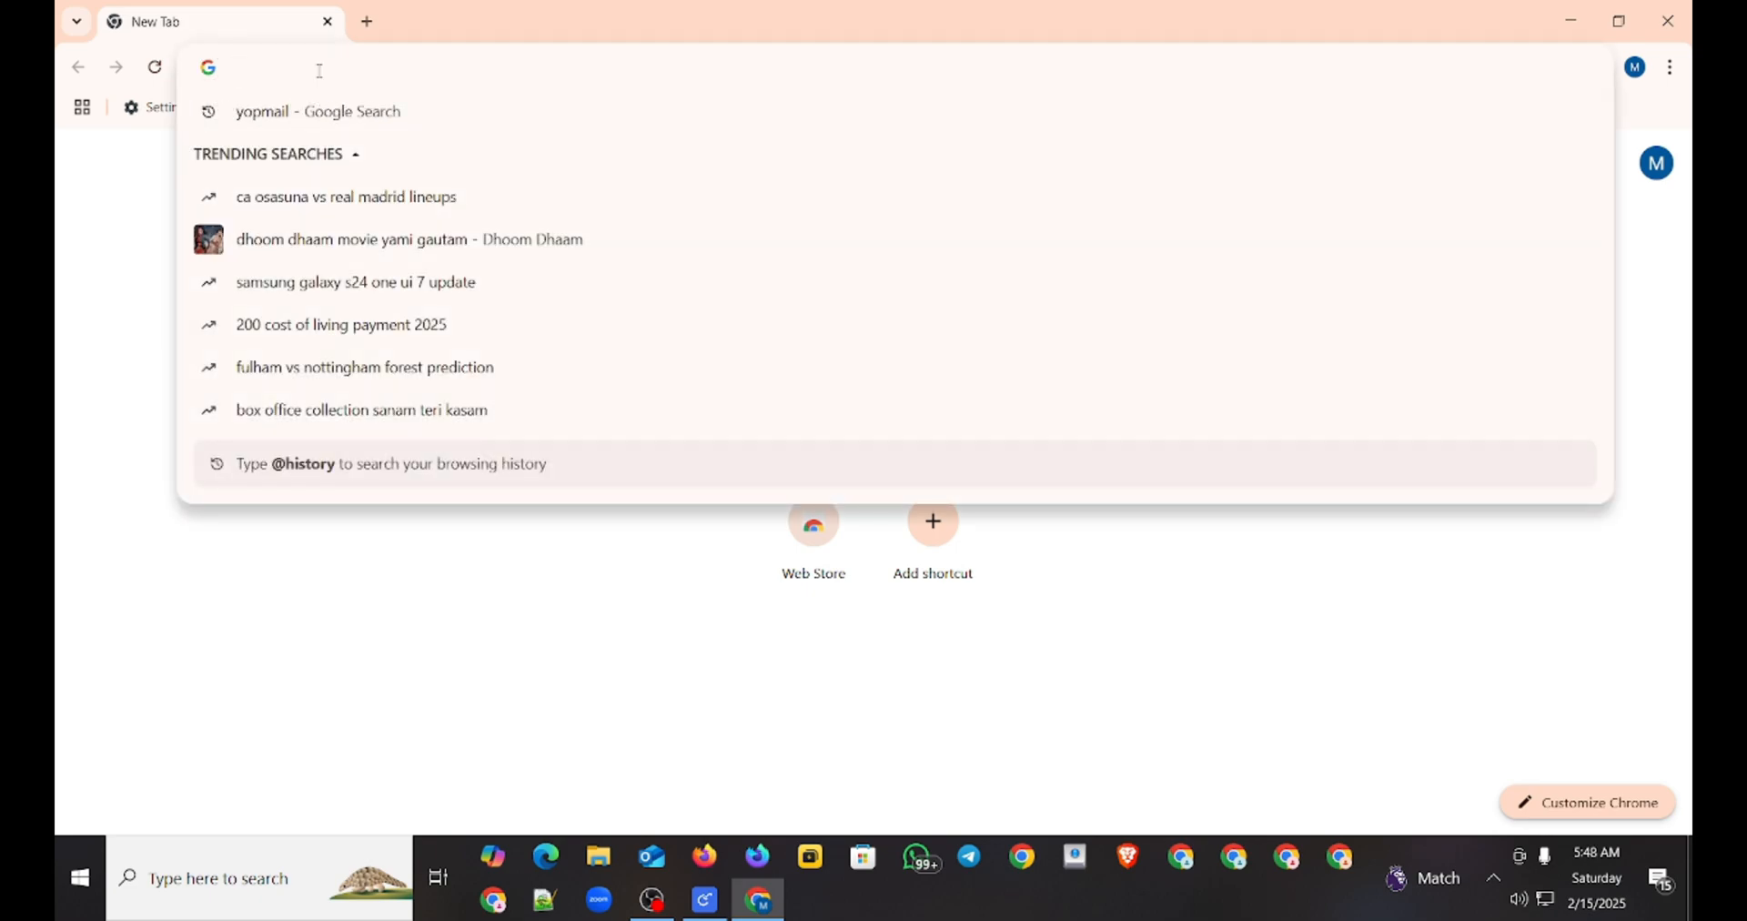
type("zero vretue")
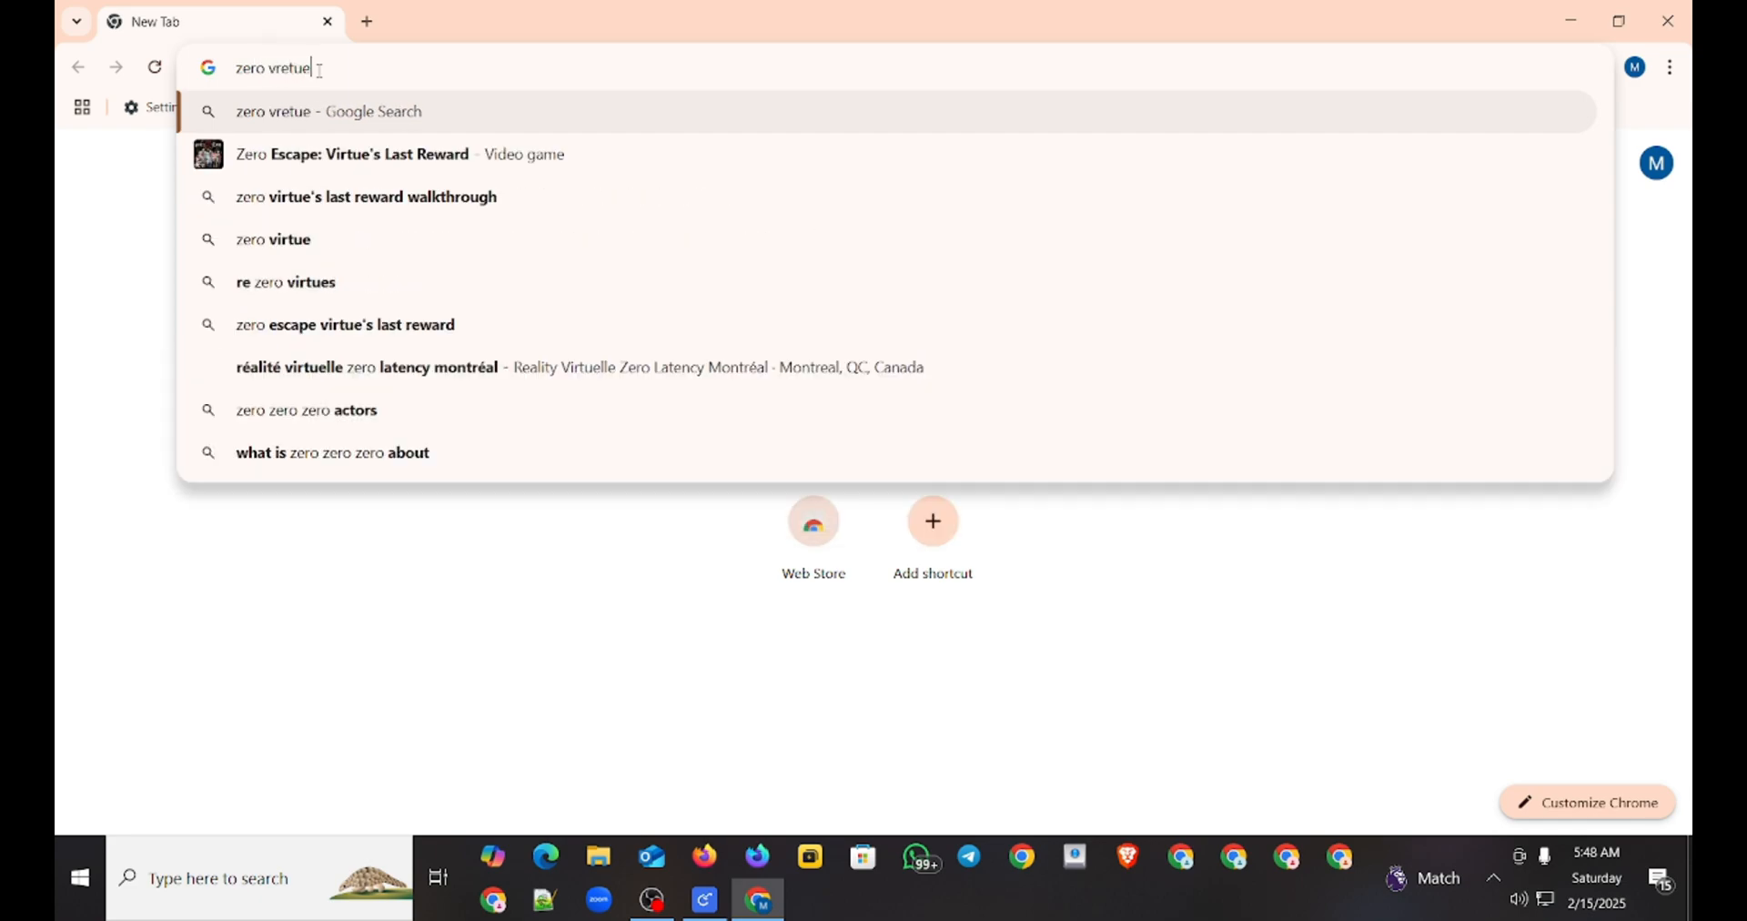
key("BackSpace")
type("rn")
key("Return")
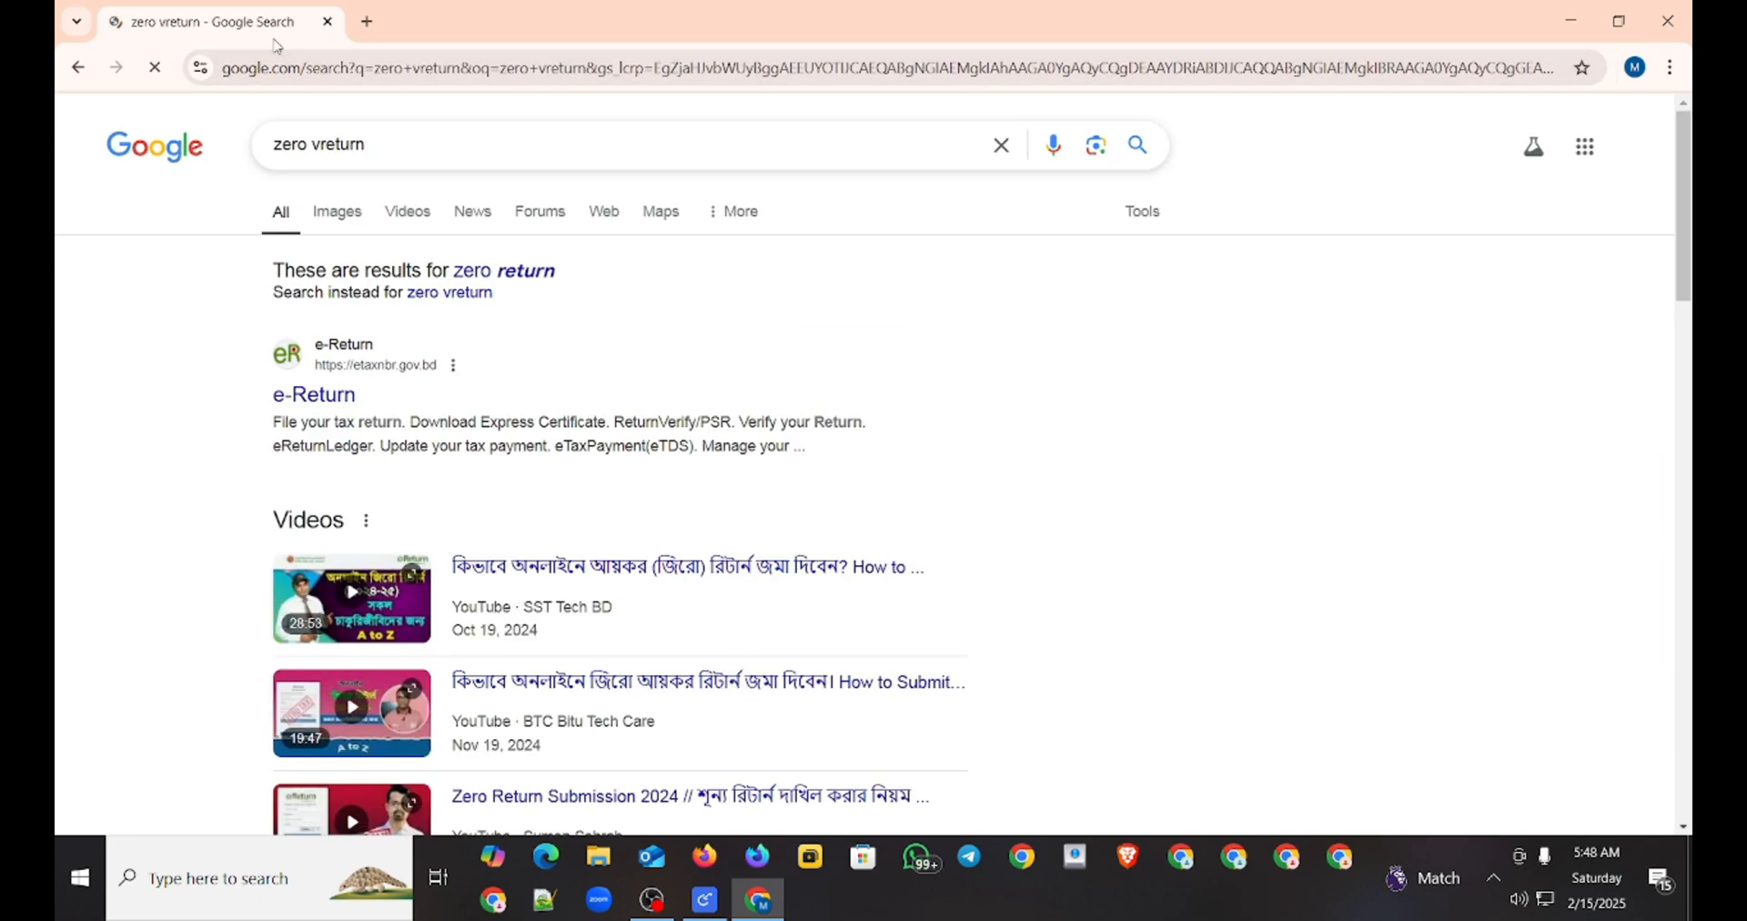
left_click(343, 401)
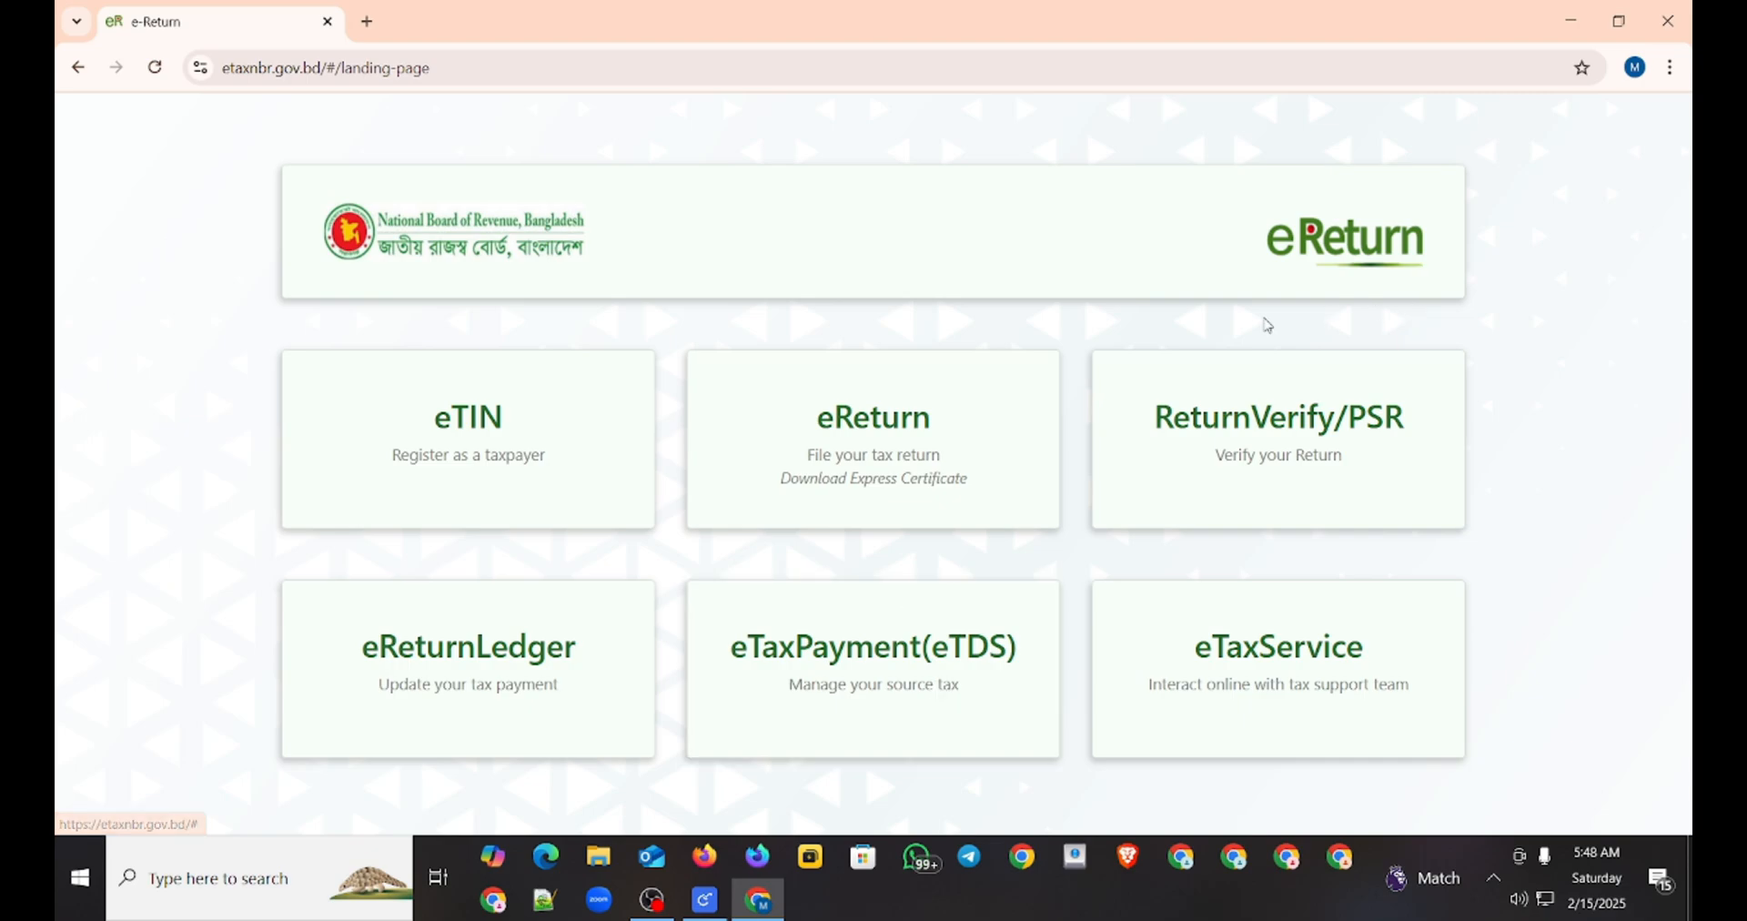
Step: Start an eReturn registration as a not yet registered taxpayer and acknowledge the biometric mobile number notice
left_click(930, 475)
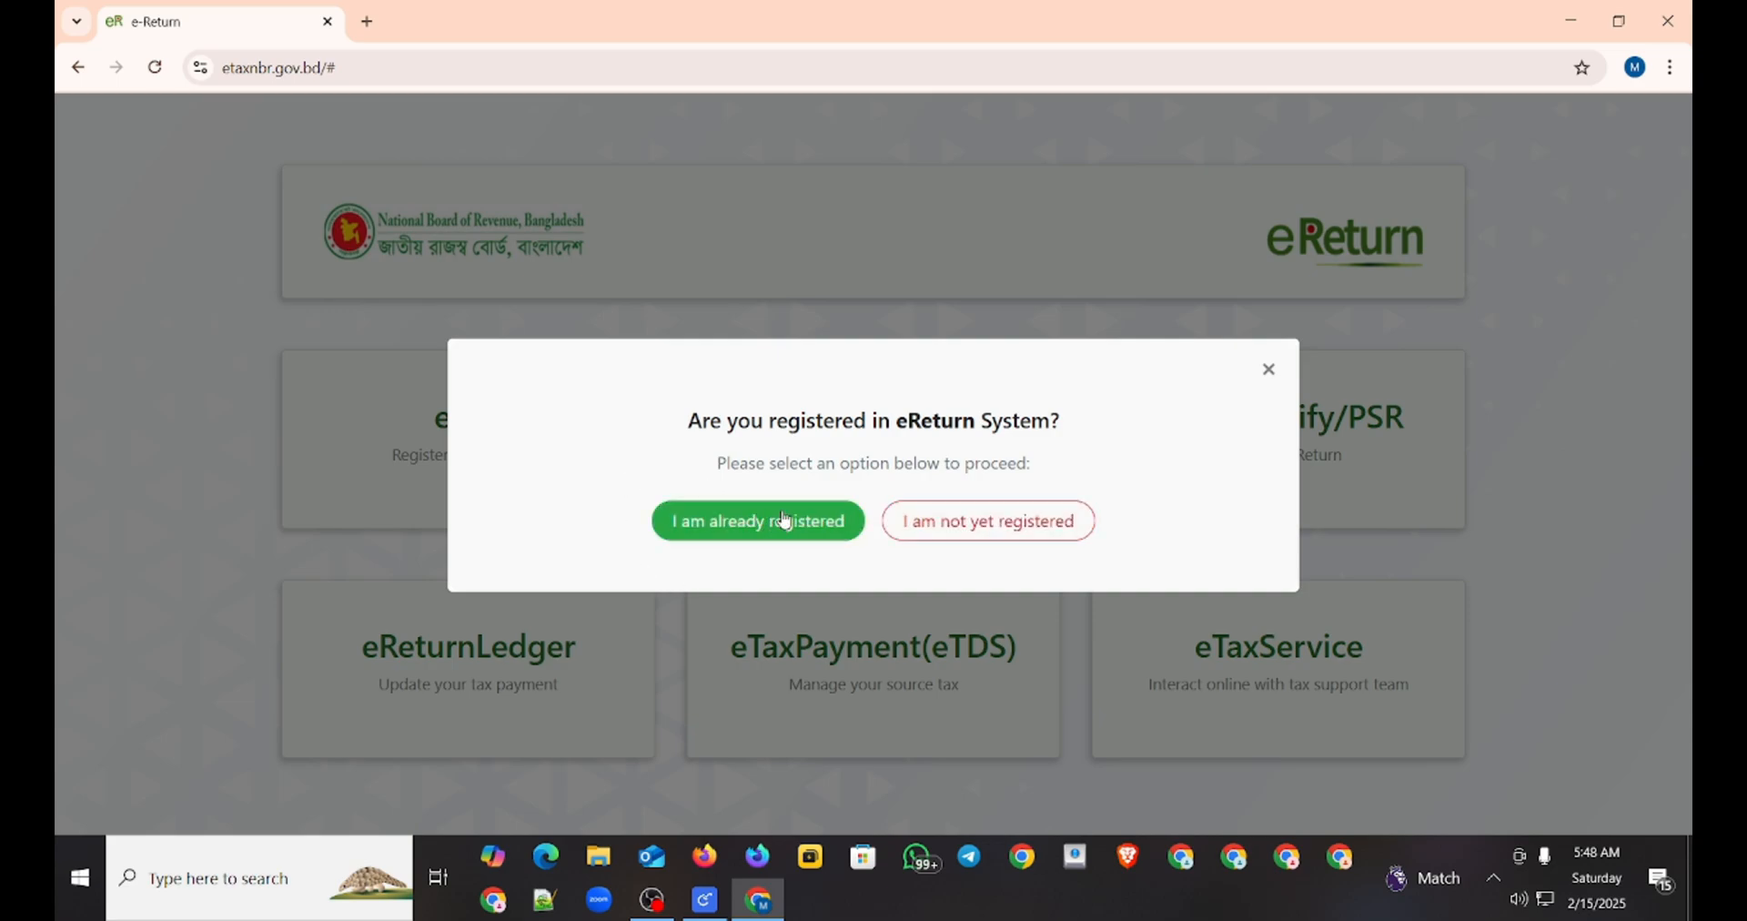
left_click(947, 530)
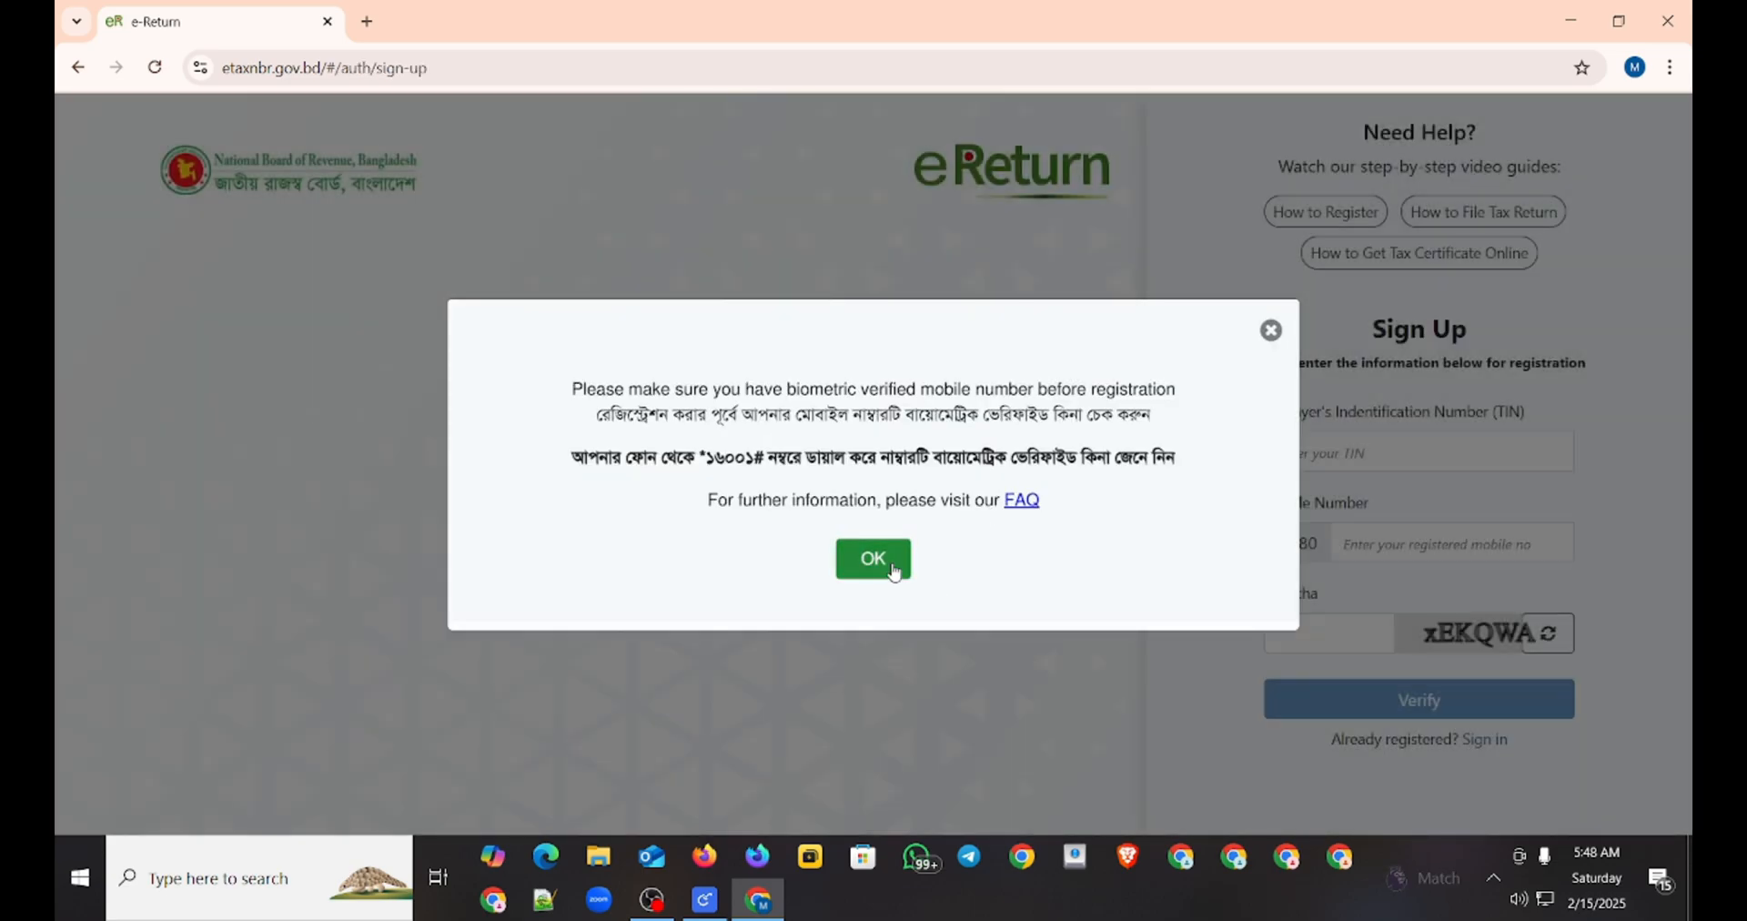
left_click(894, 571)
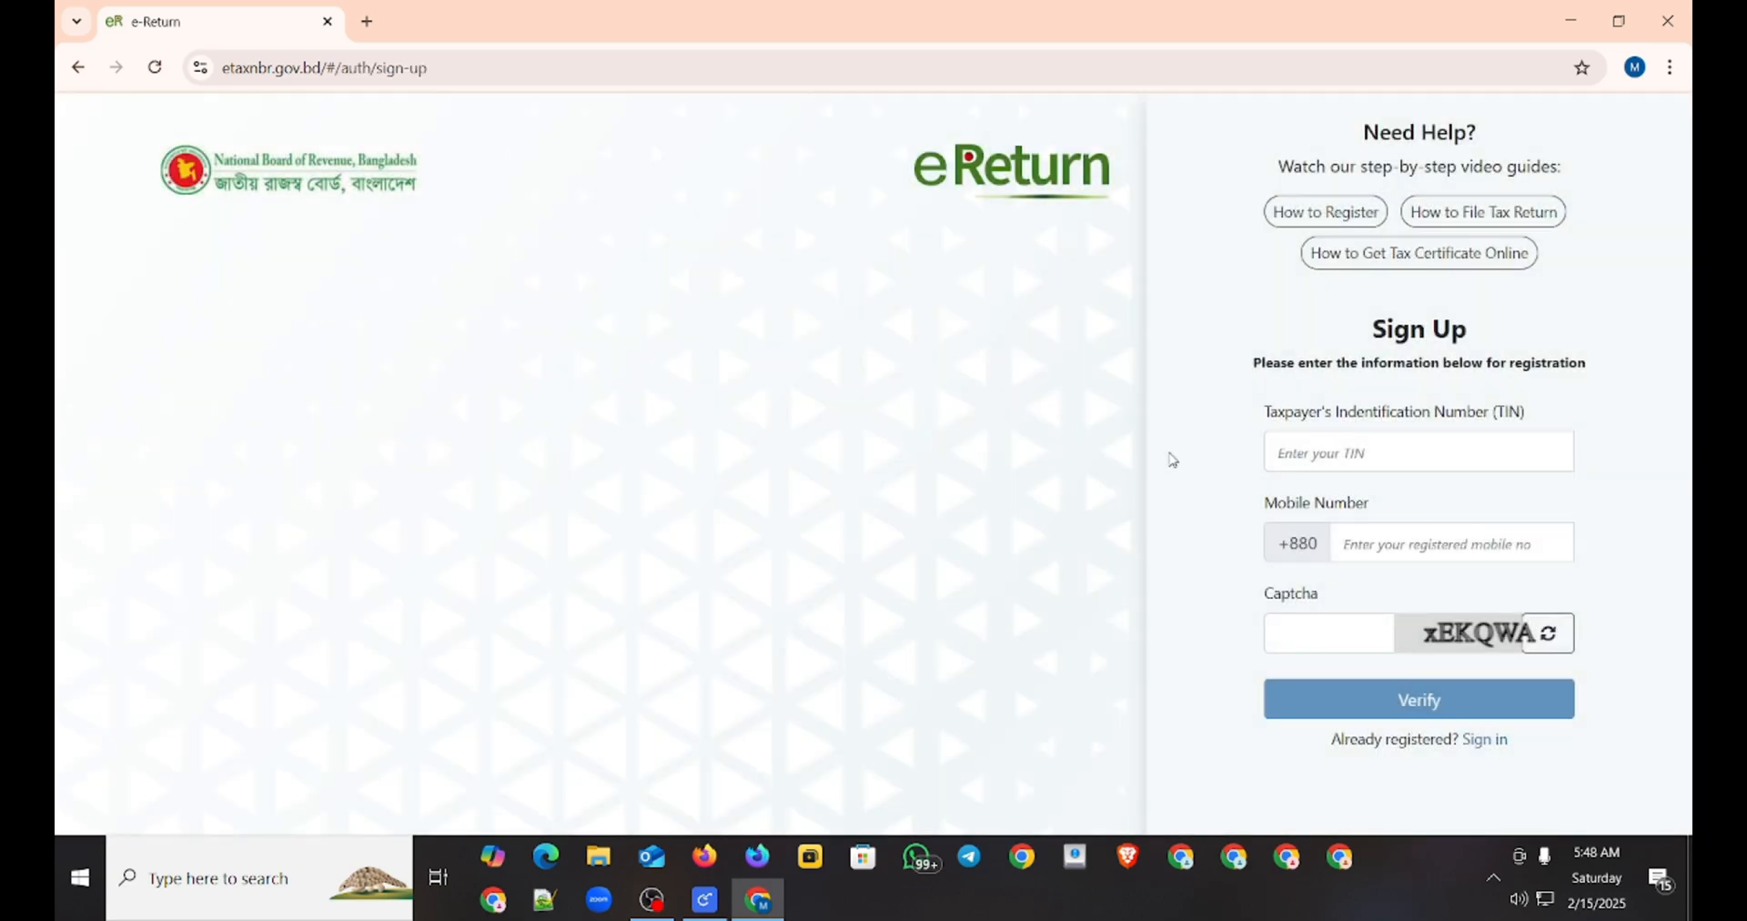
Step: Enter the 12-digit Taxpayer's Identification Number in the Sign Up form
left_click(1368, 462)
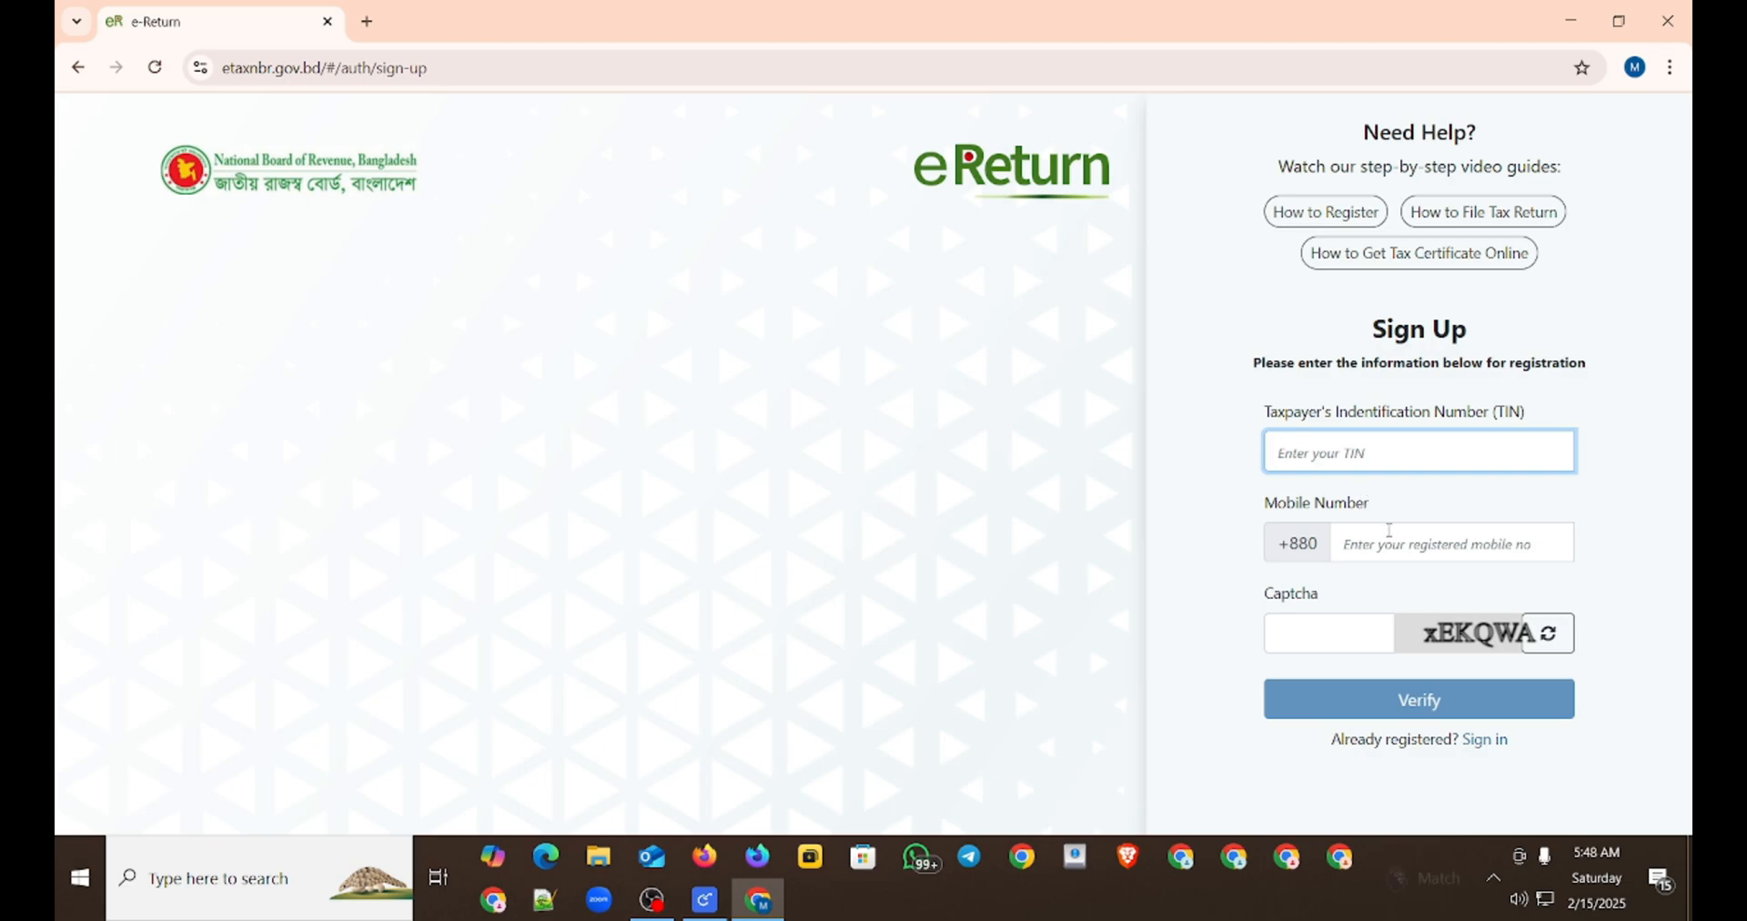
left_click(1390, 537)
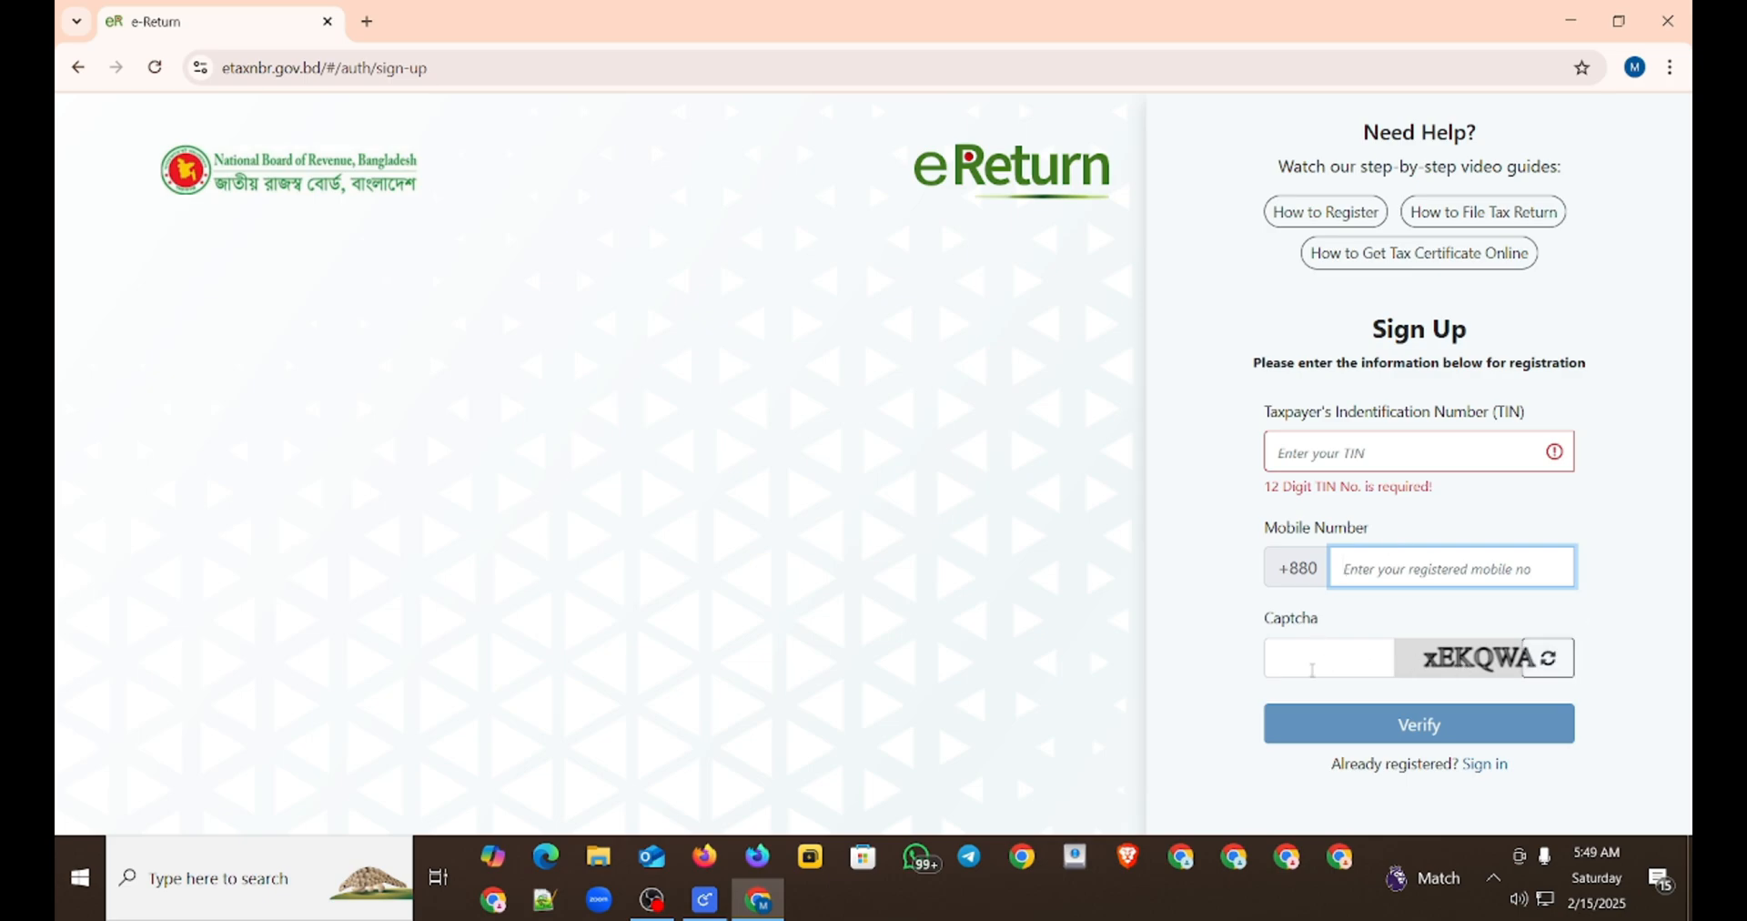
left_click(1377, 454)
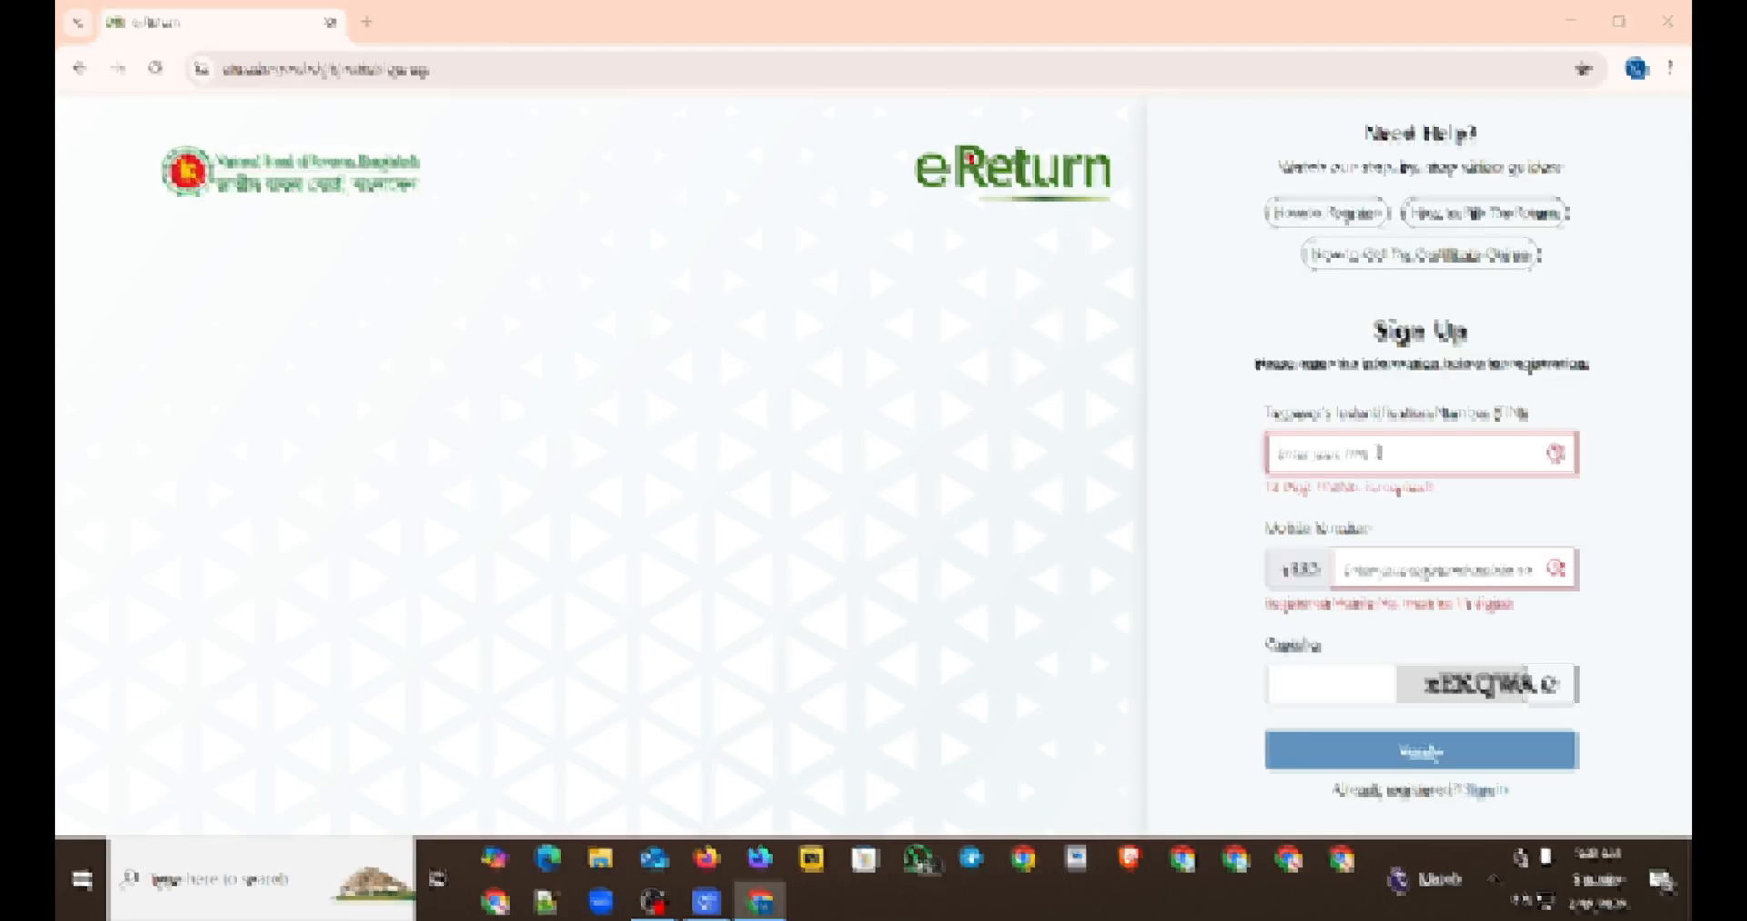
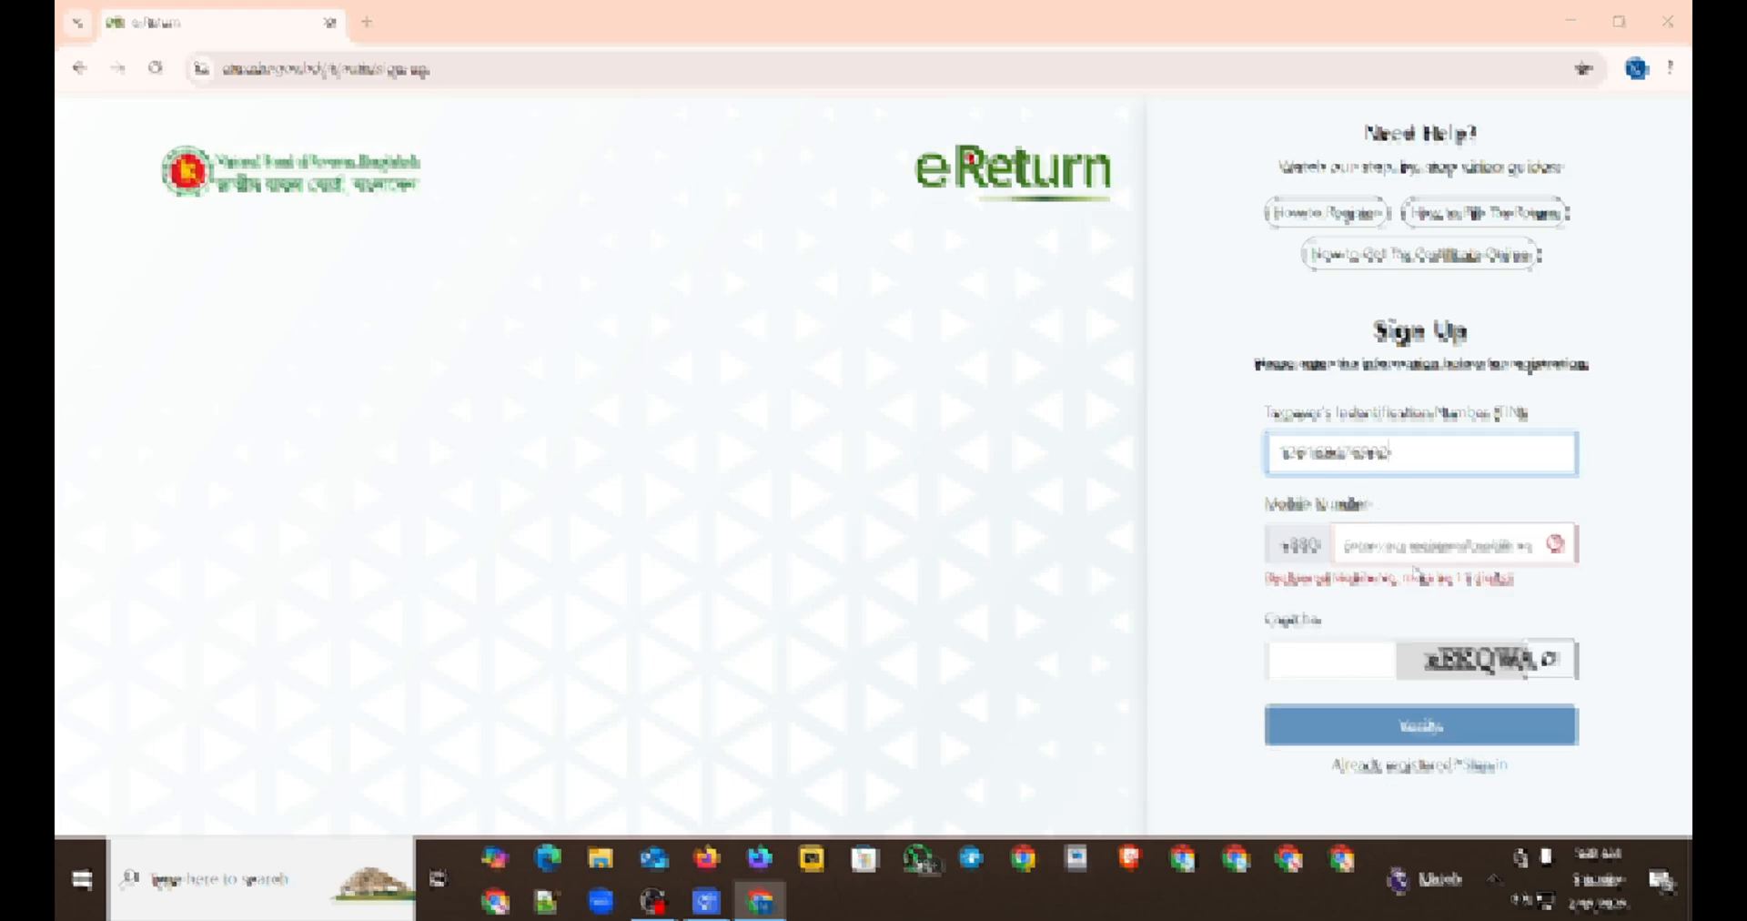
Step: Enter the taxpayer's registered mobile number in the Sign Up form
left_click(1410, 542)
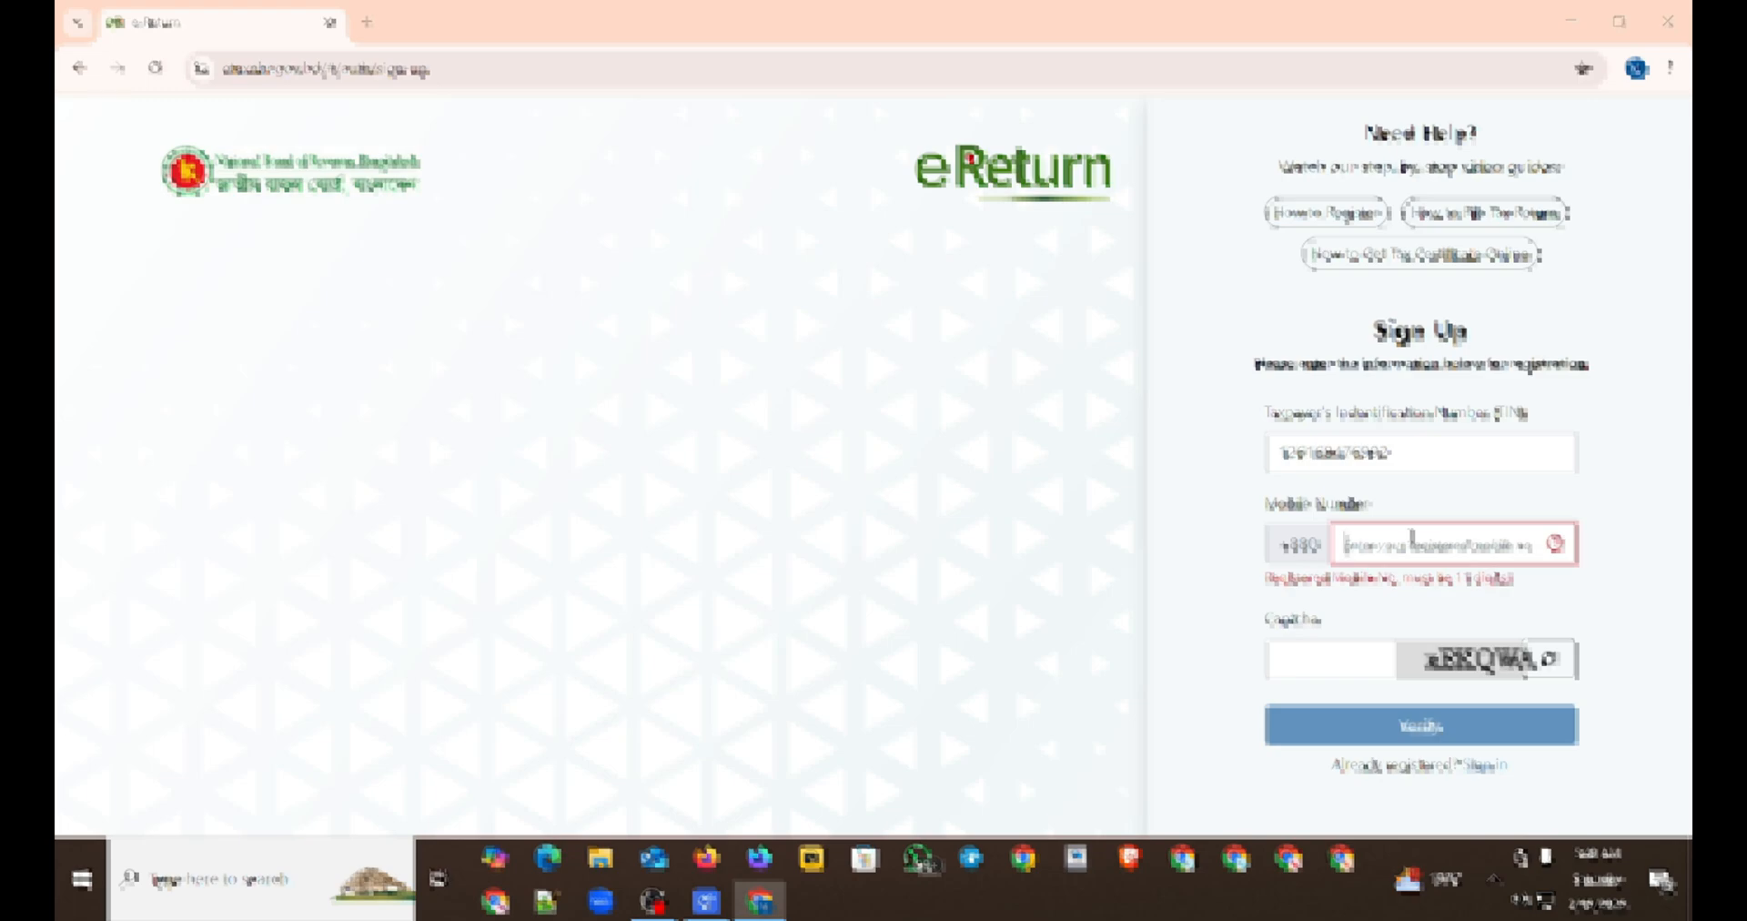
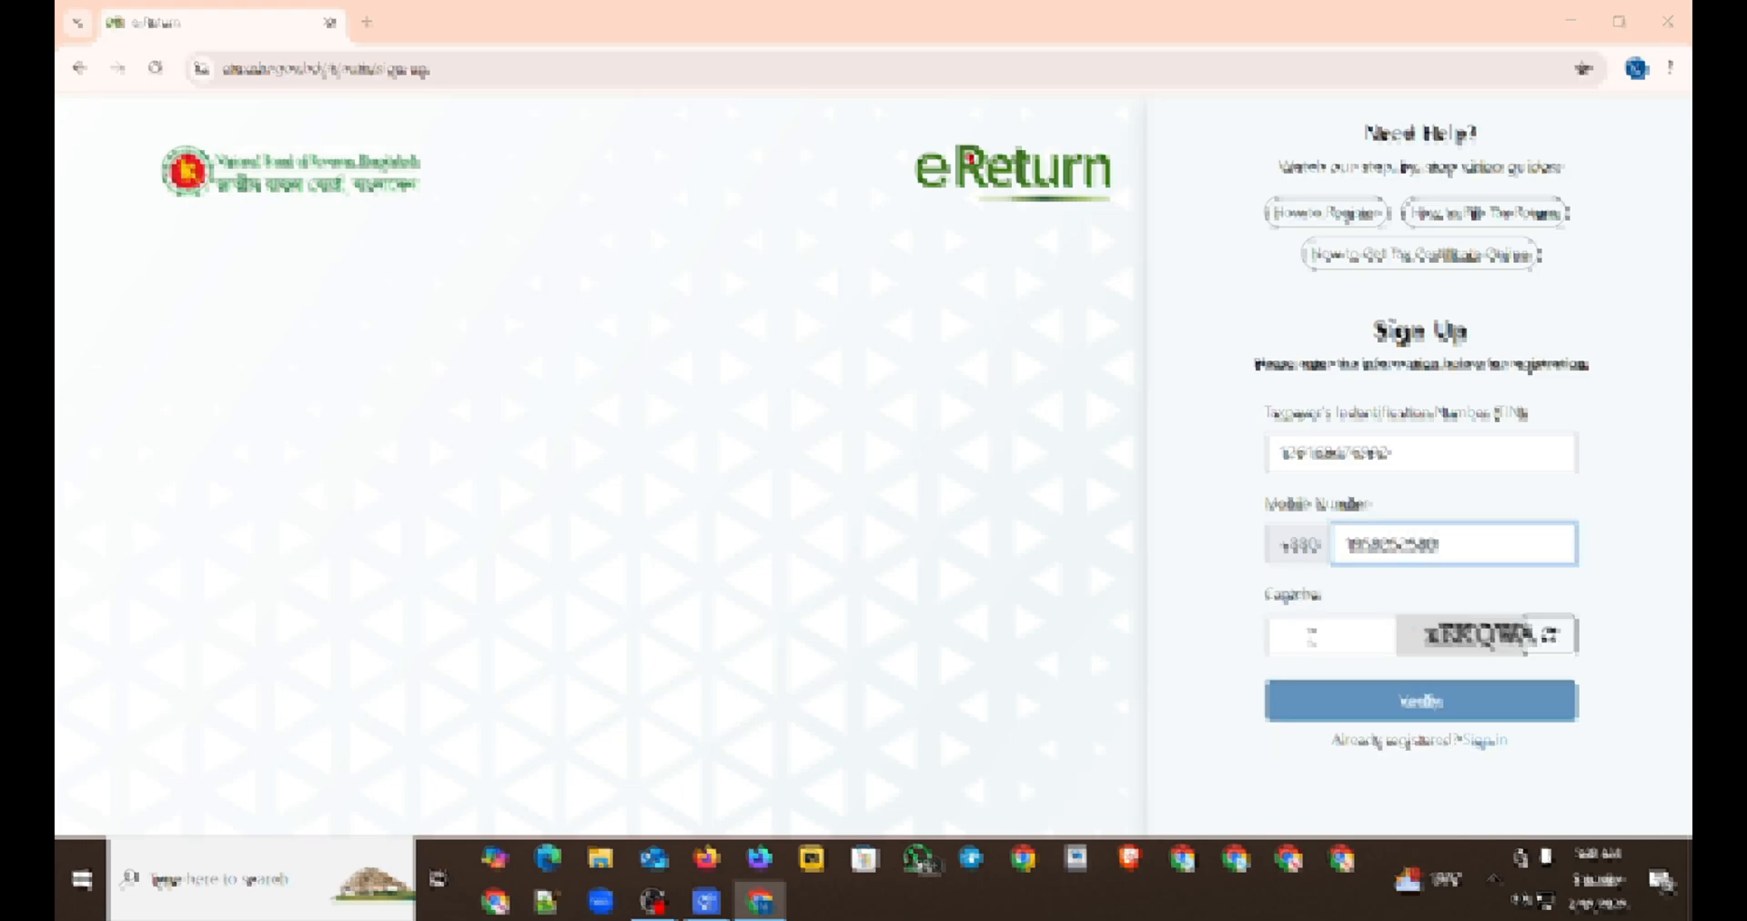
Step: Try to verify the sign-up details with the characters of a refreshed captcha
left_click(1311, 641)
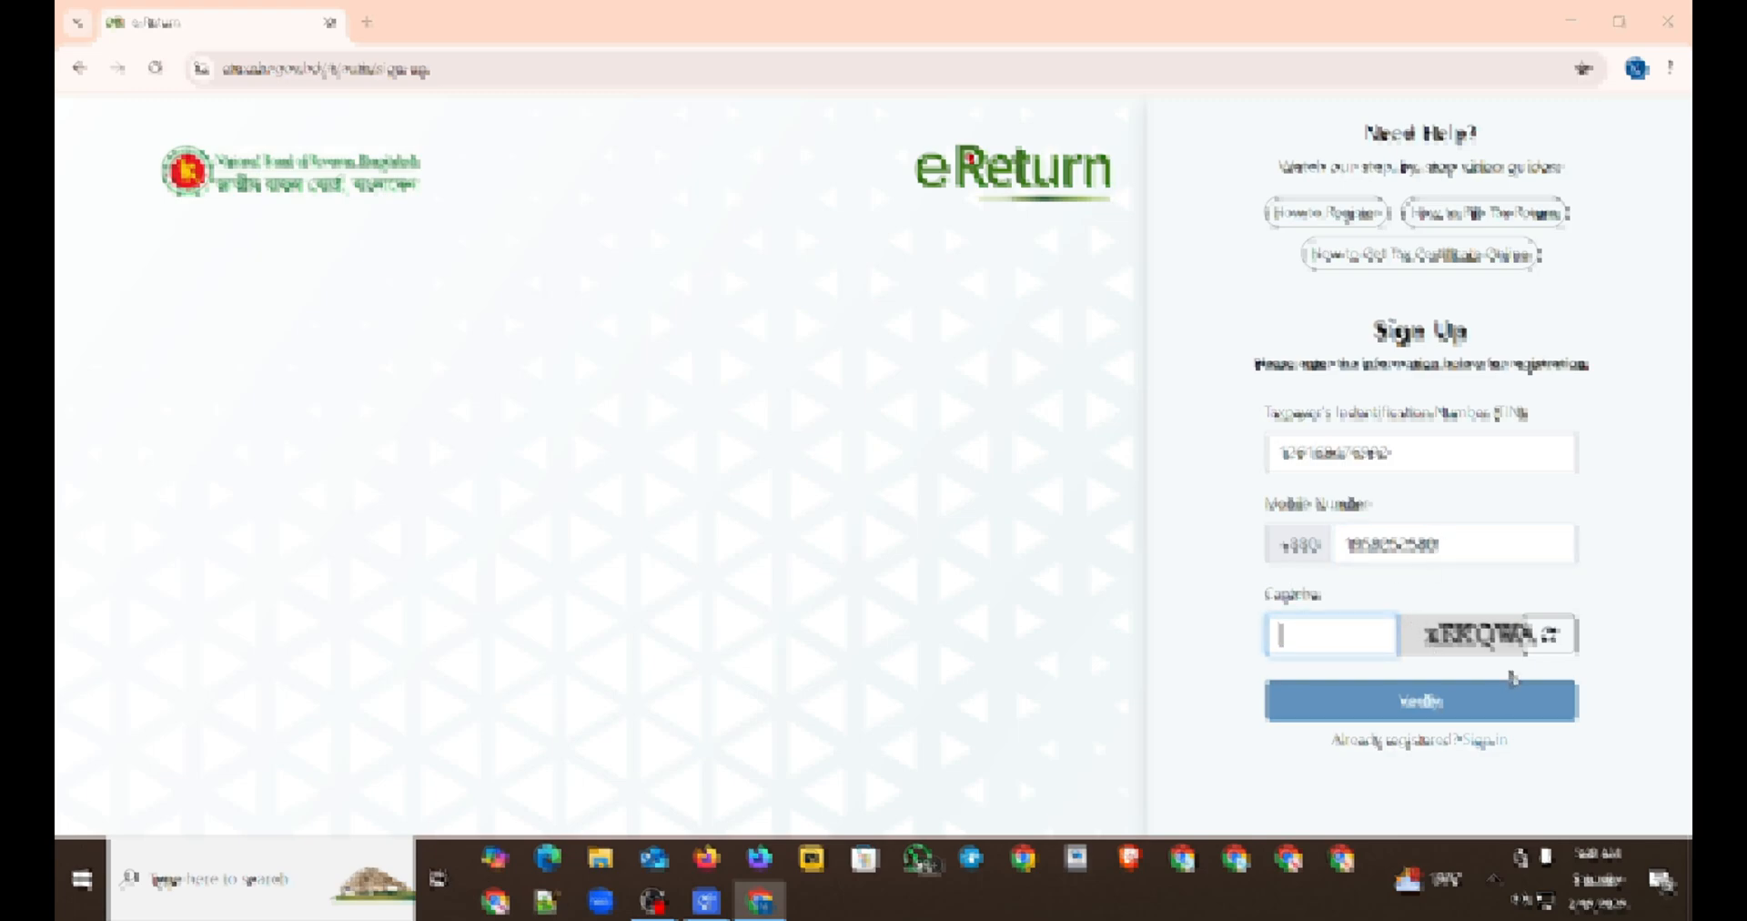
left_click(1550, 634)
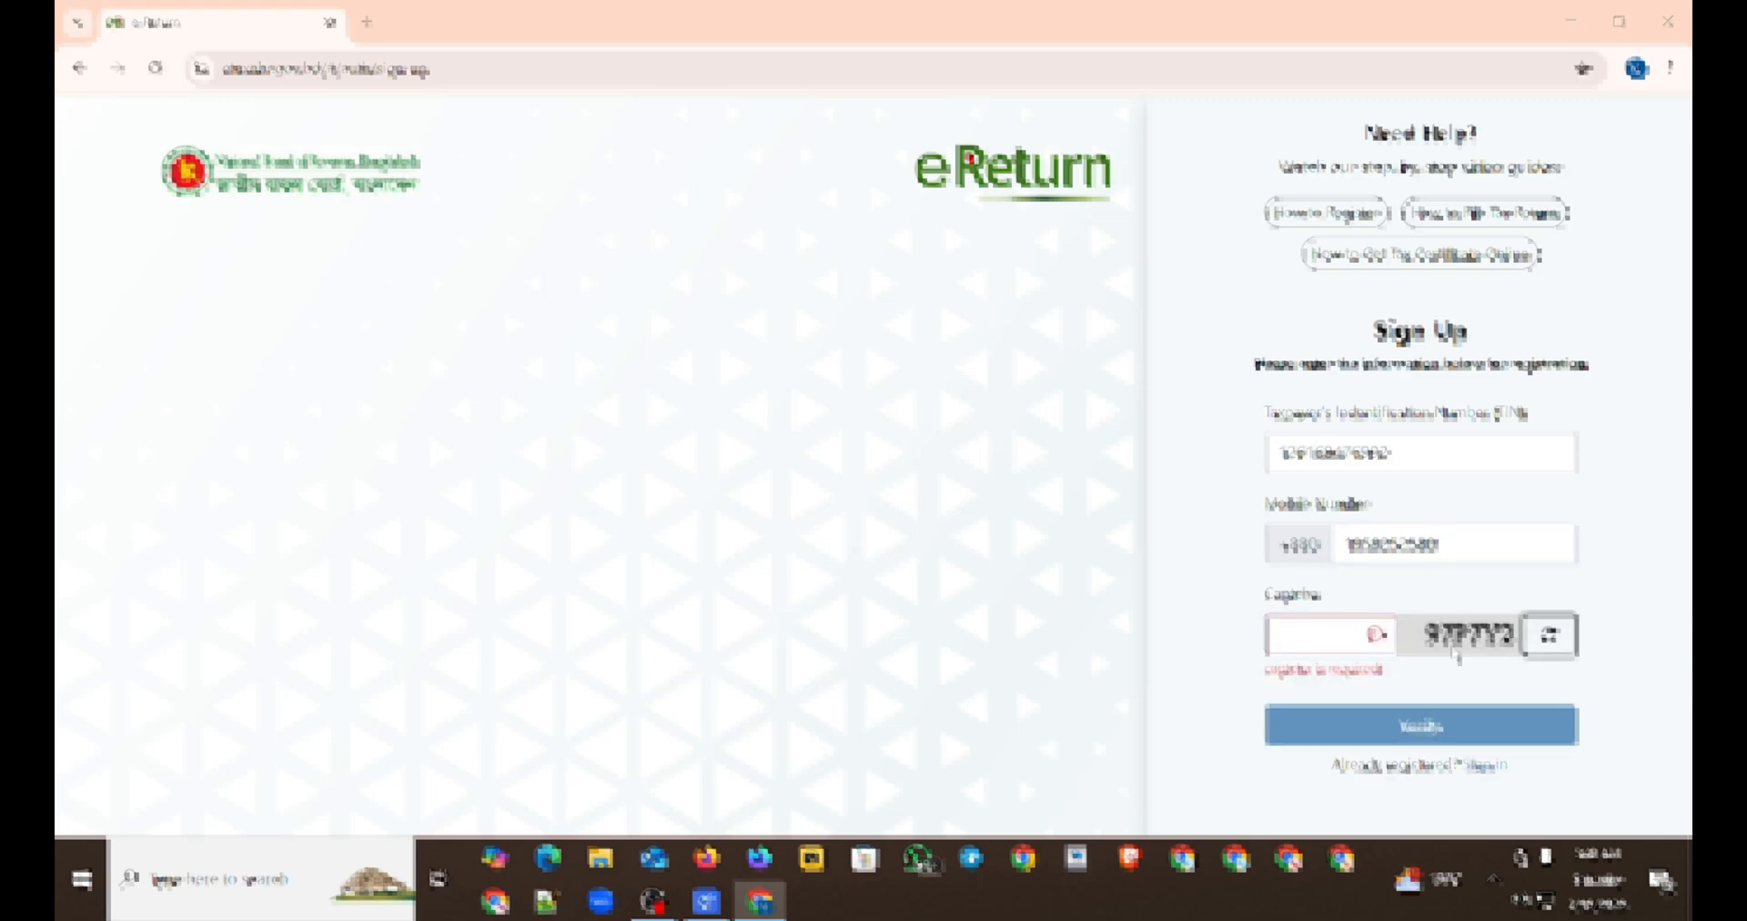
left_click(1281, 633)
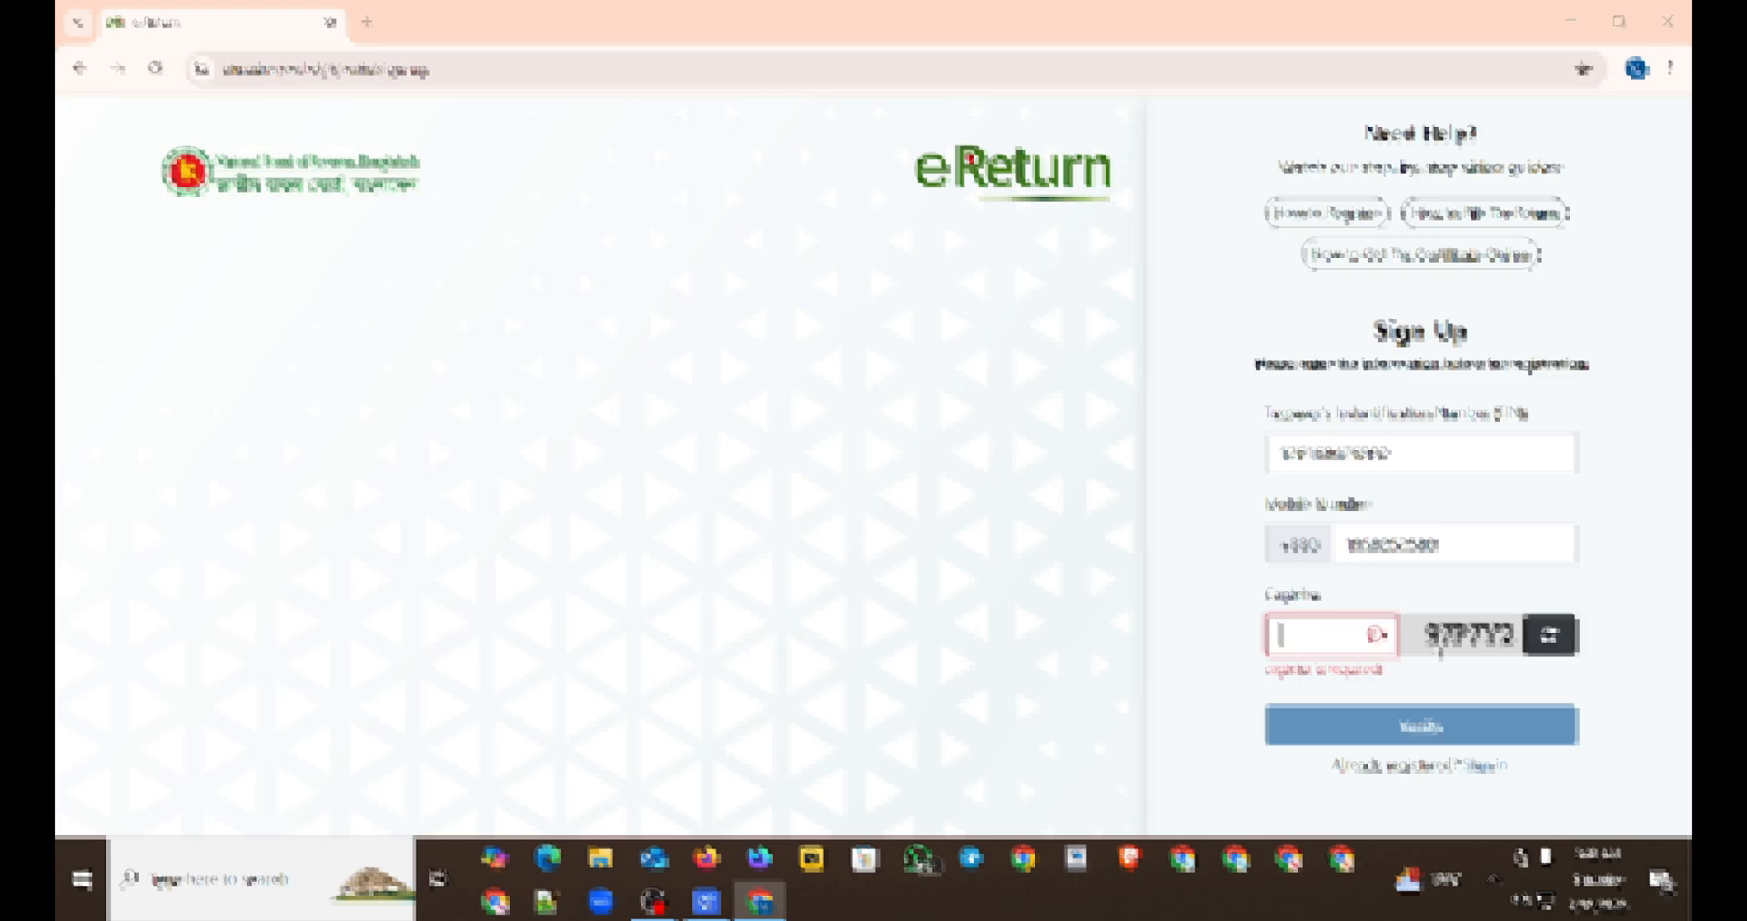
type("97")
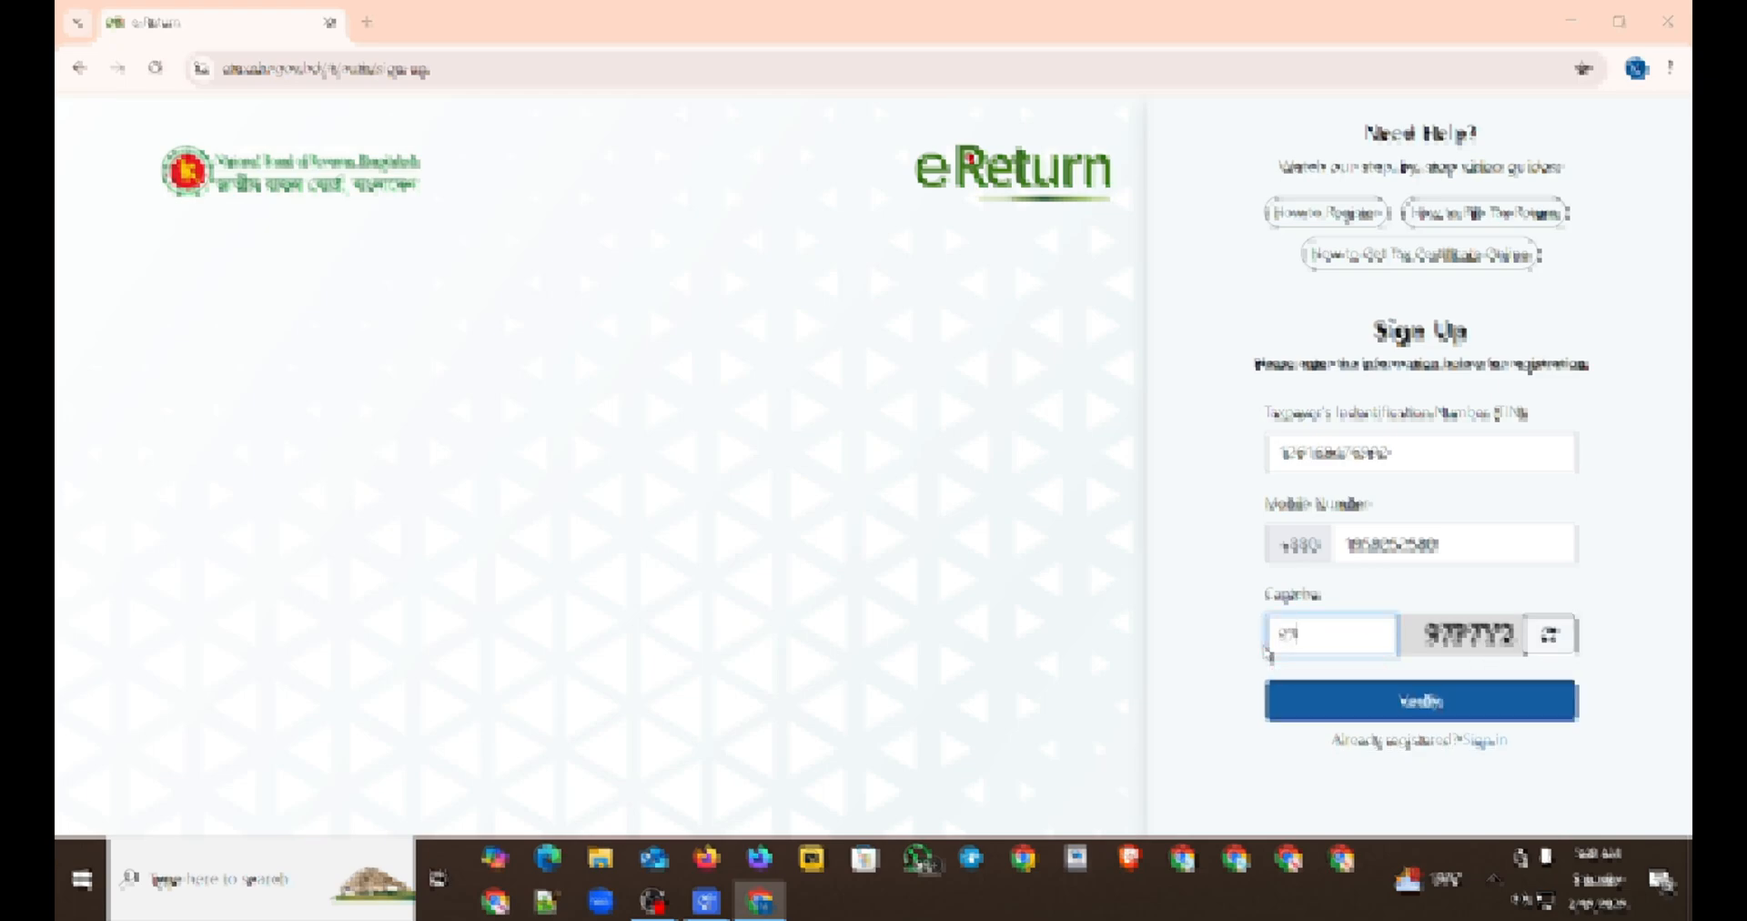
type("P7Y2")
left_click(1354, 696)
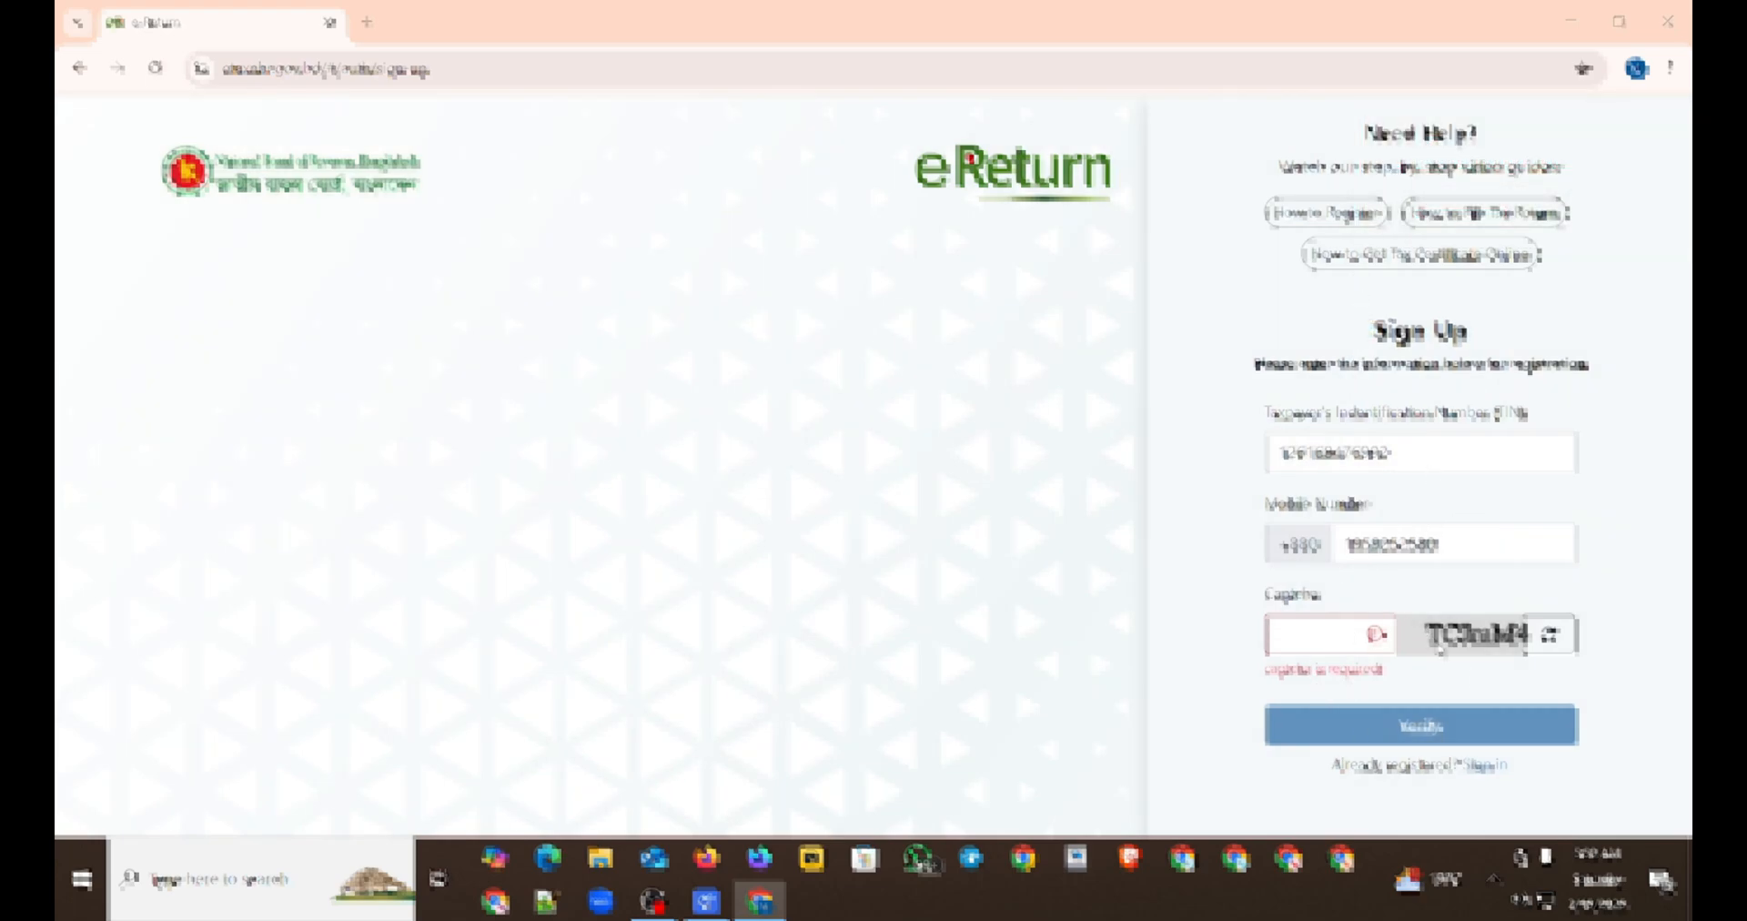
Step: Fill in the captcha characters and verify the sign-up details
left_click(1346, 634)
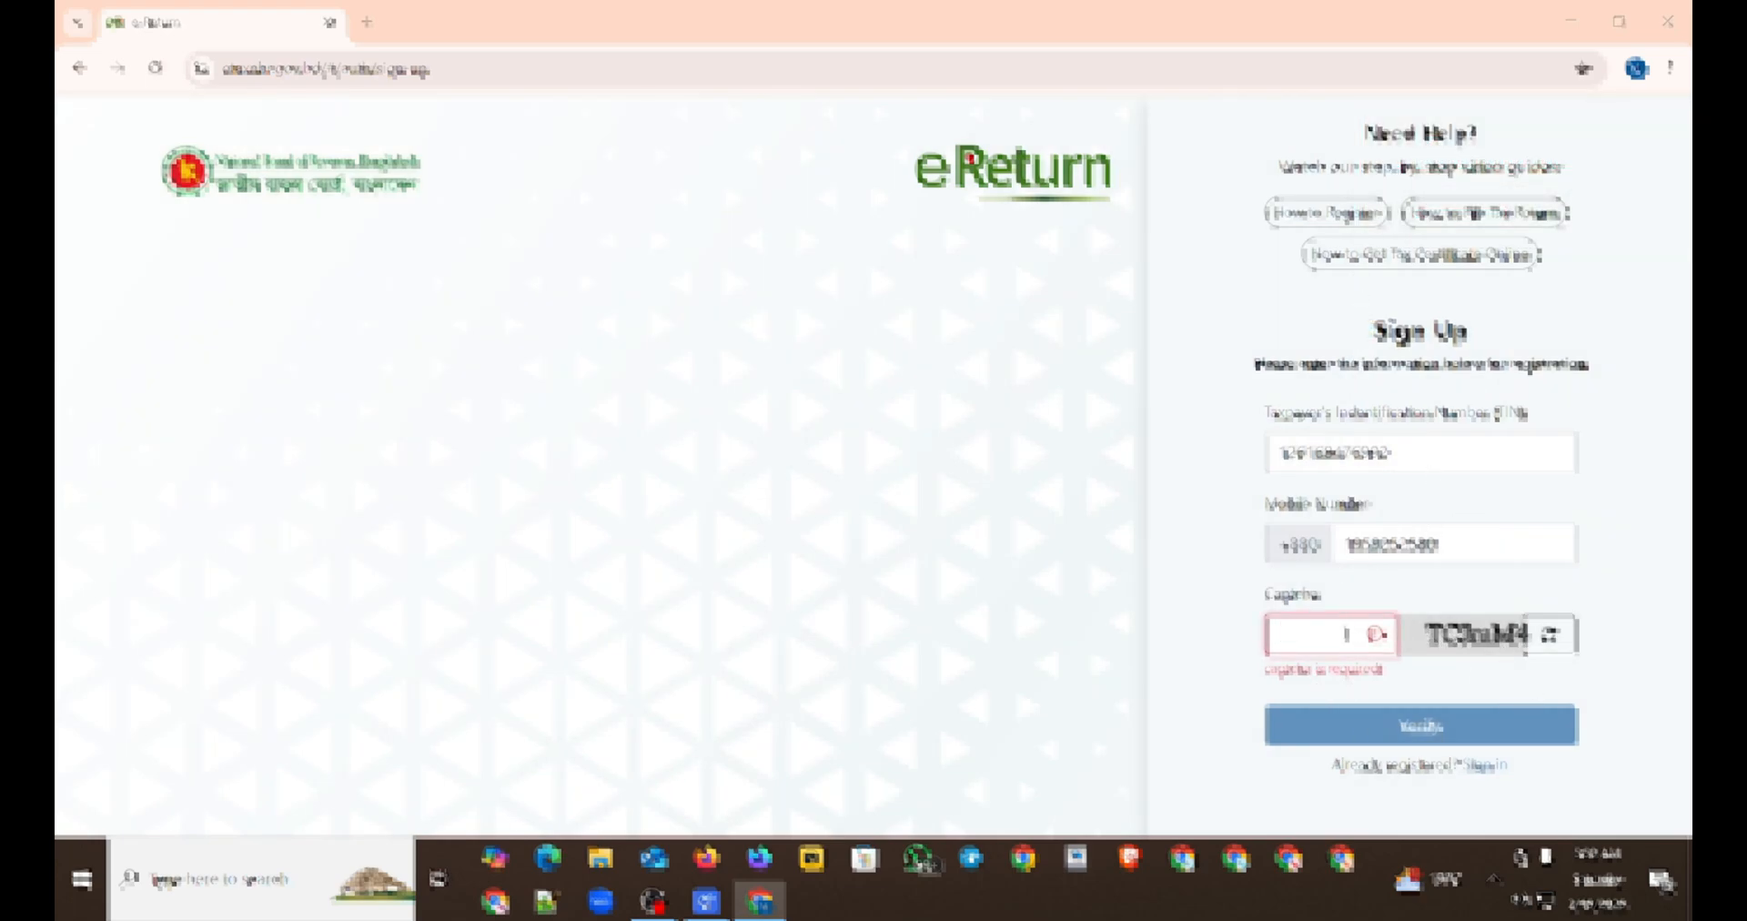
type("TC")
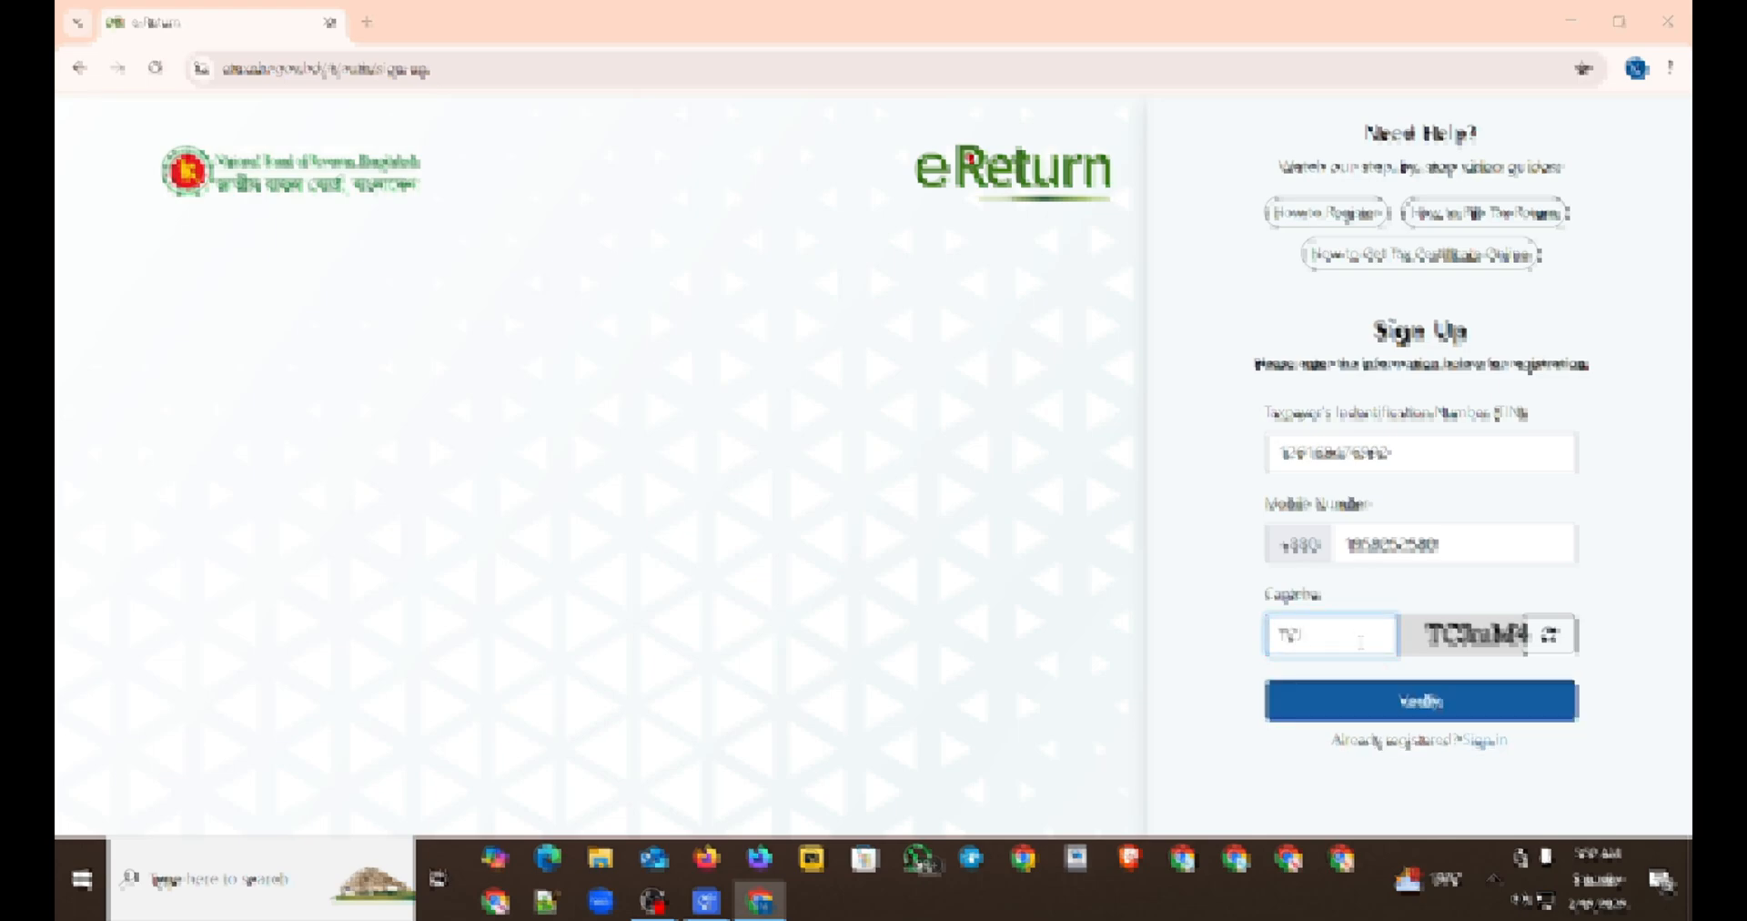
type("ImM4")
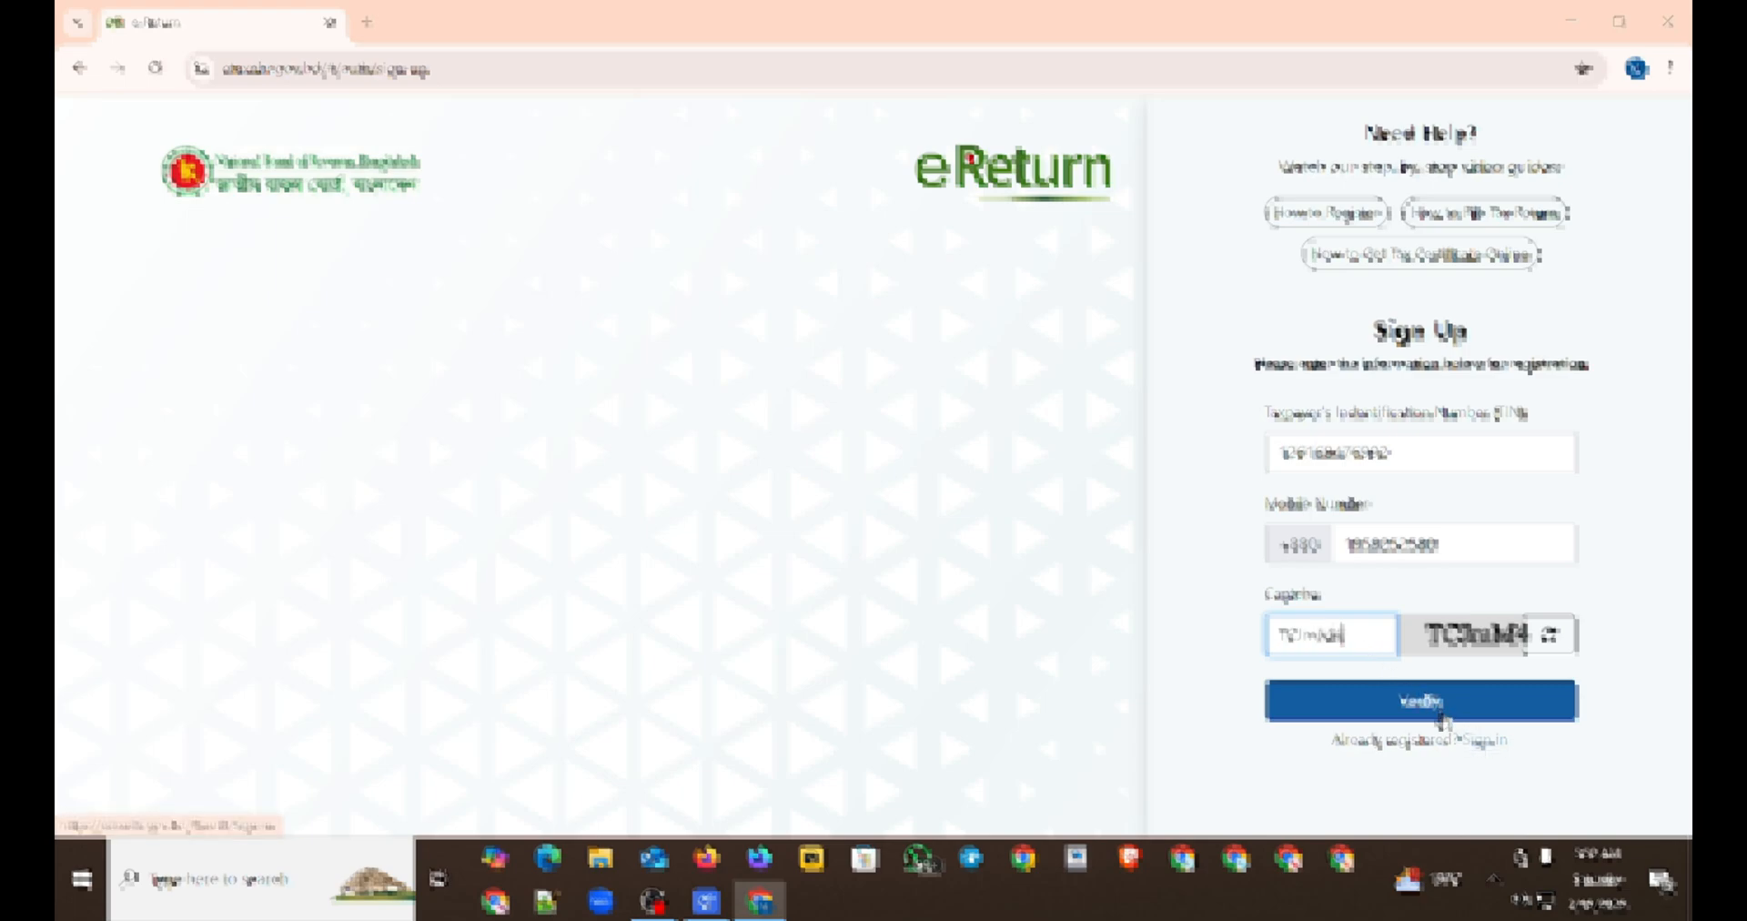
left_click(1440, 708)
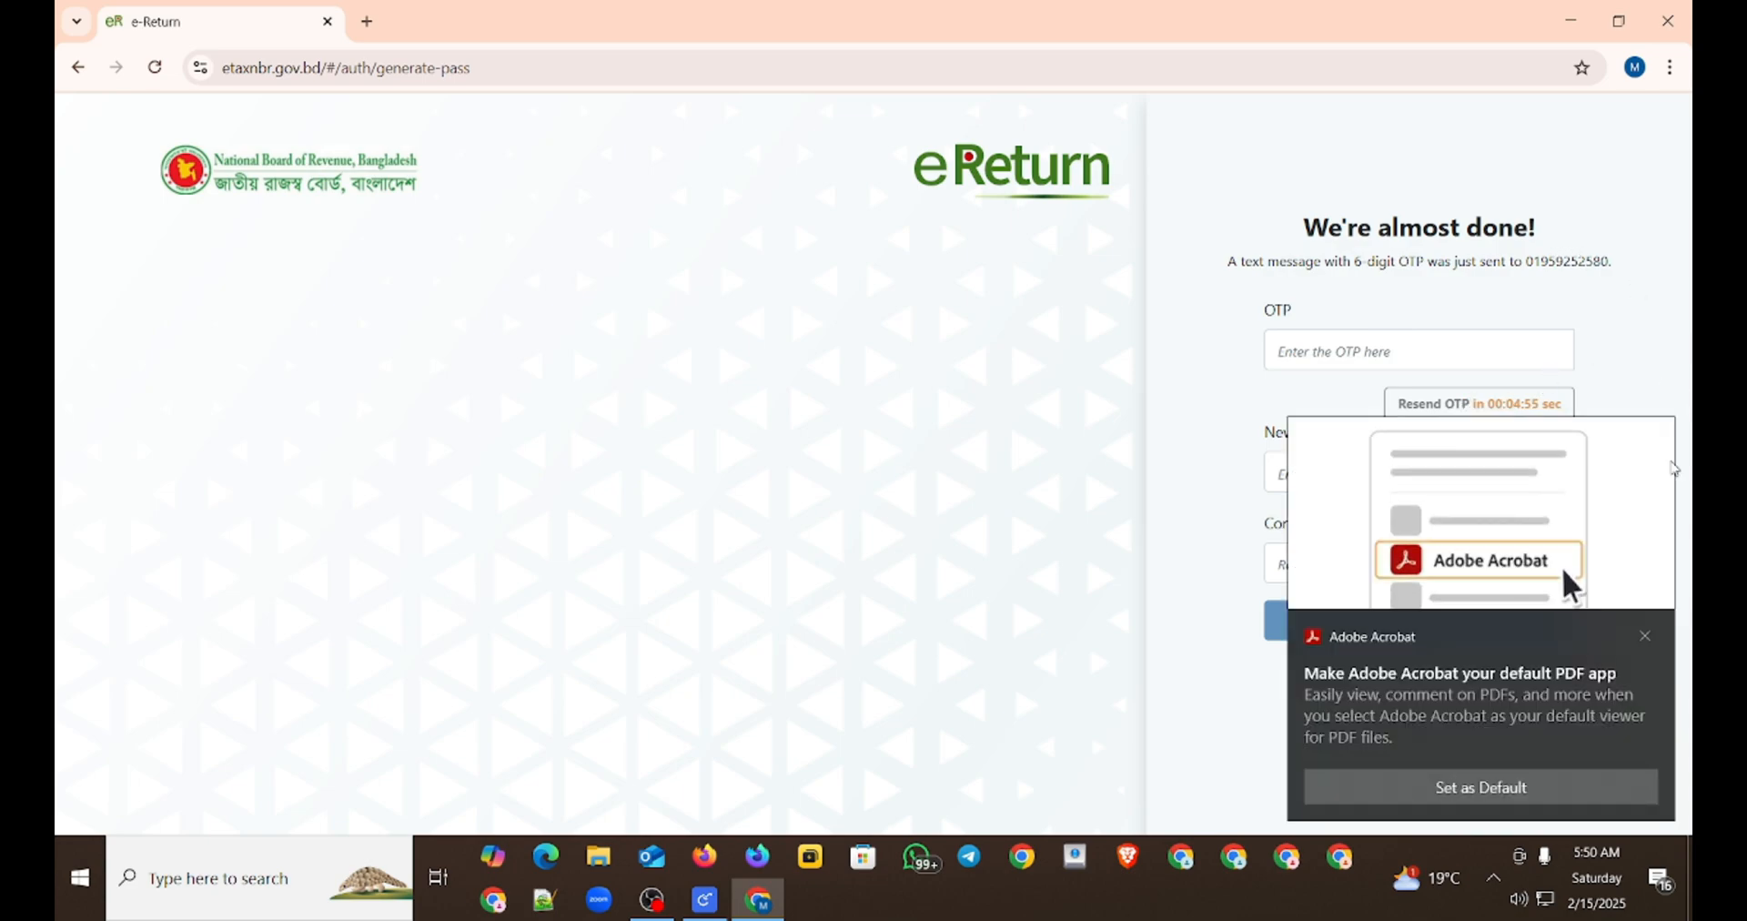
Step: Dismiss the Adobe Acrobat notification and enter the OTP sent to the registered mobile number
left_click(1652, 643)
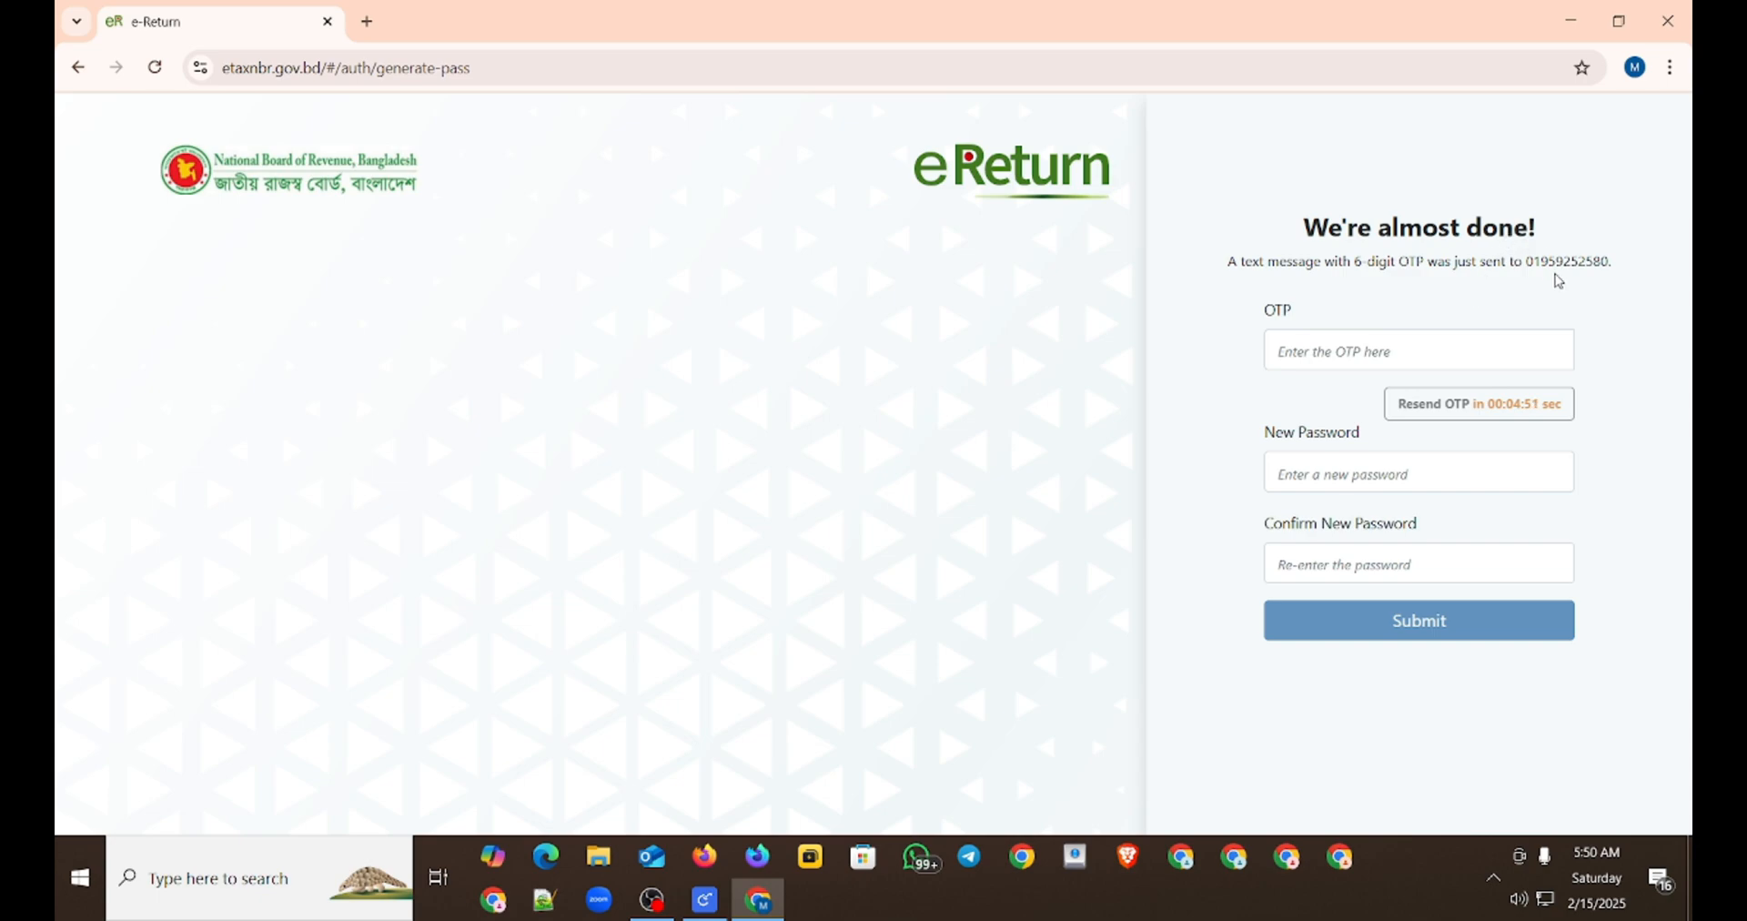
double_click(1552, 262)
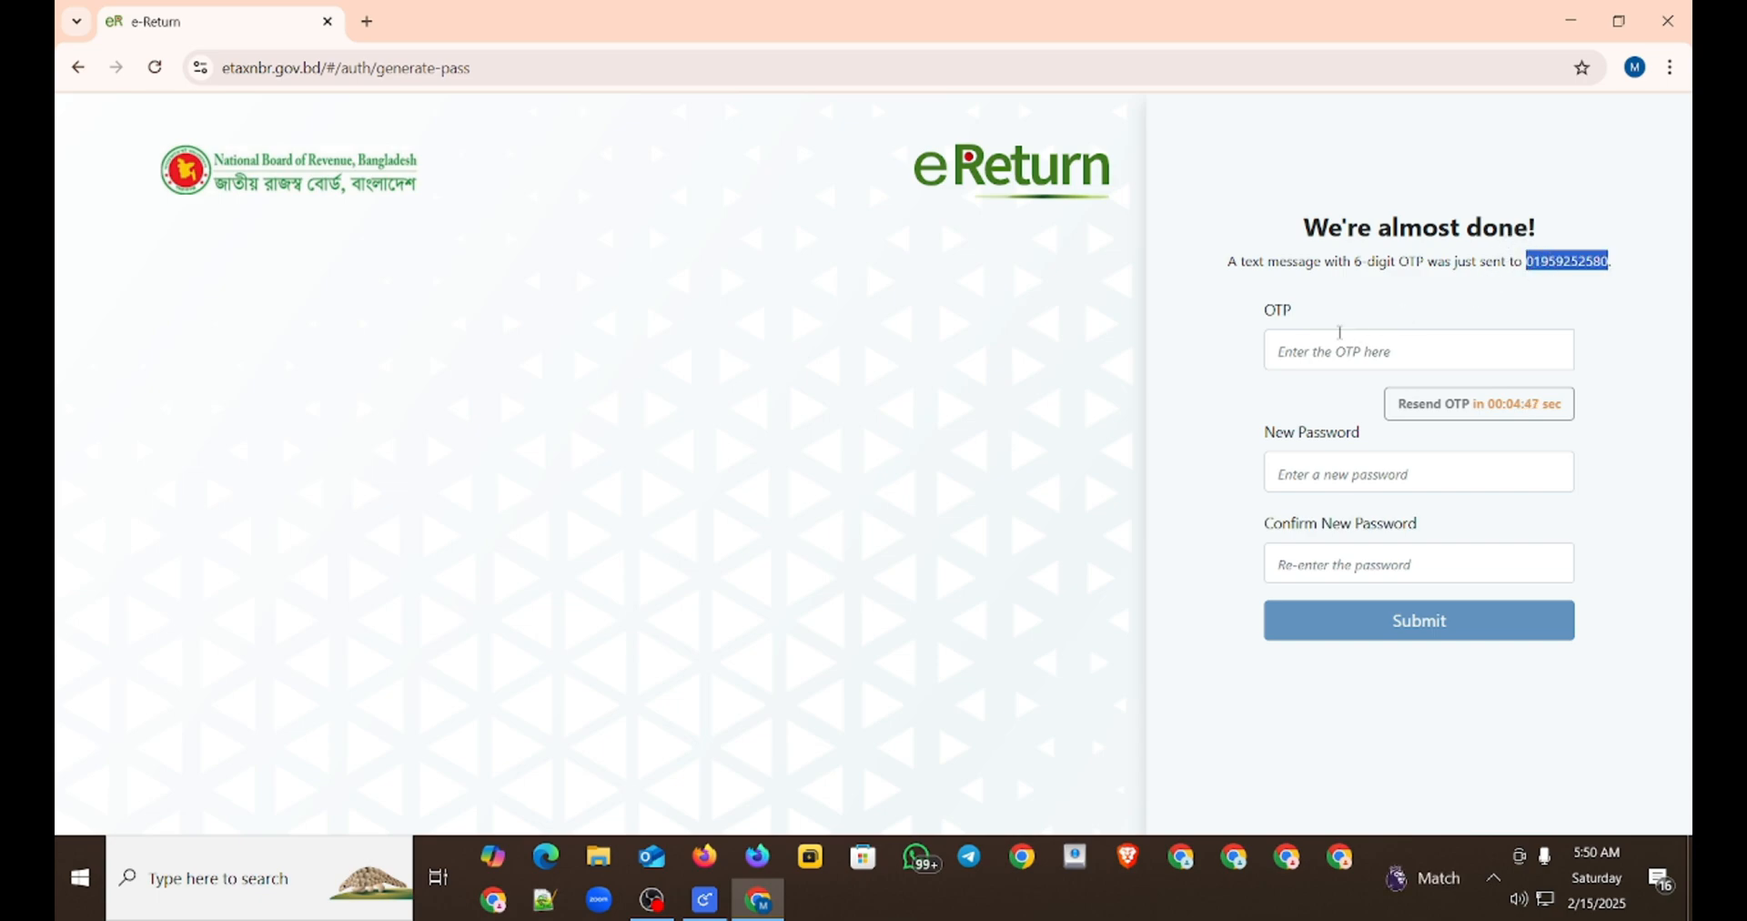
left_click(1340, 335)
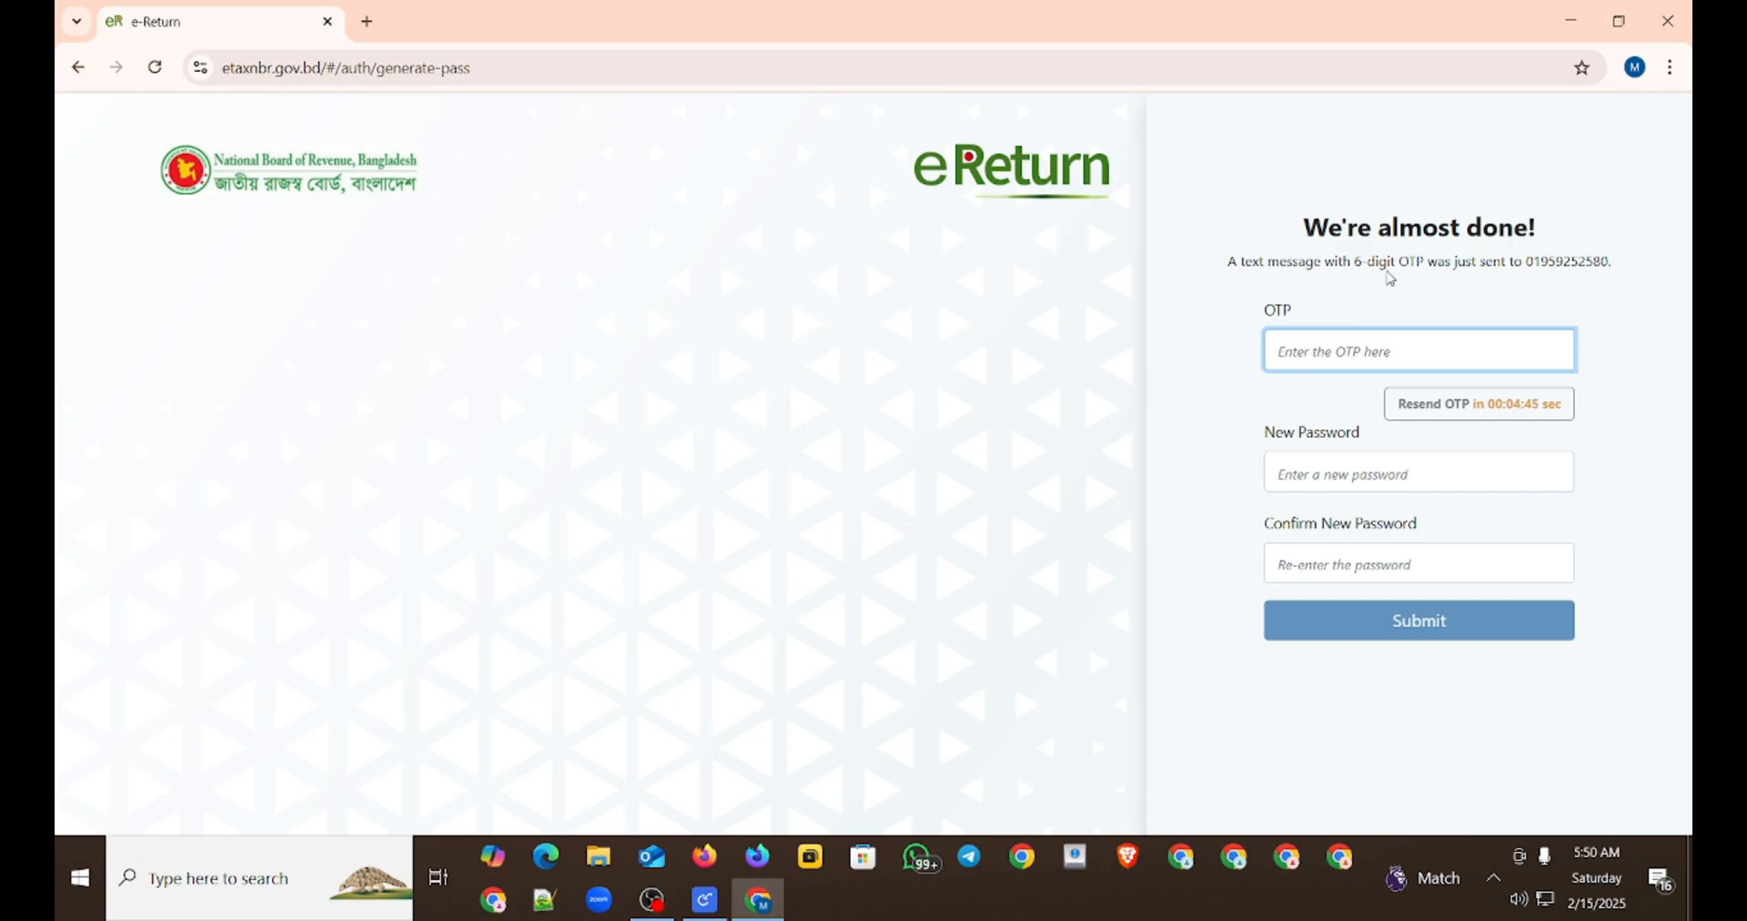
Step: Enter a new account password that meets the listed password requirements
left_click(1351, 469)
type("•••••")
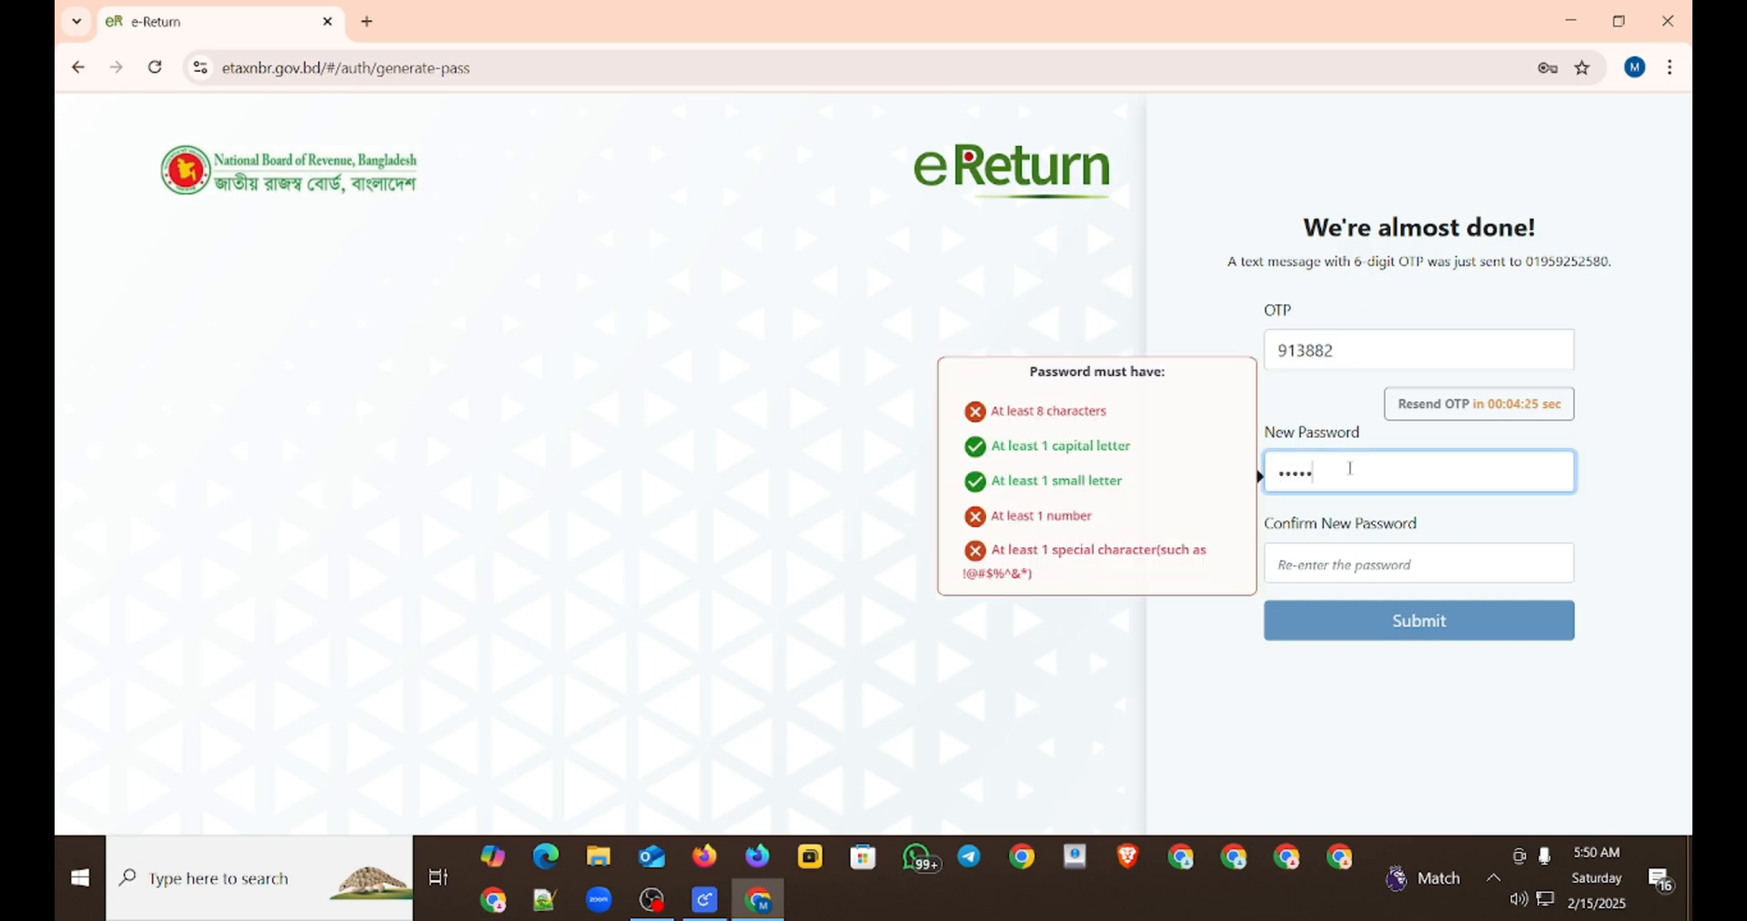
type("•")
key("BackSpace")
key("BackSpace")
key("BackSpace")
key("BackSpace")
key("BackSpace")
key("BackSpace")
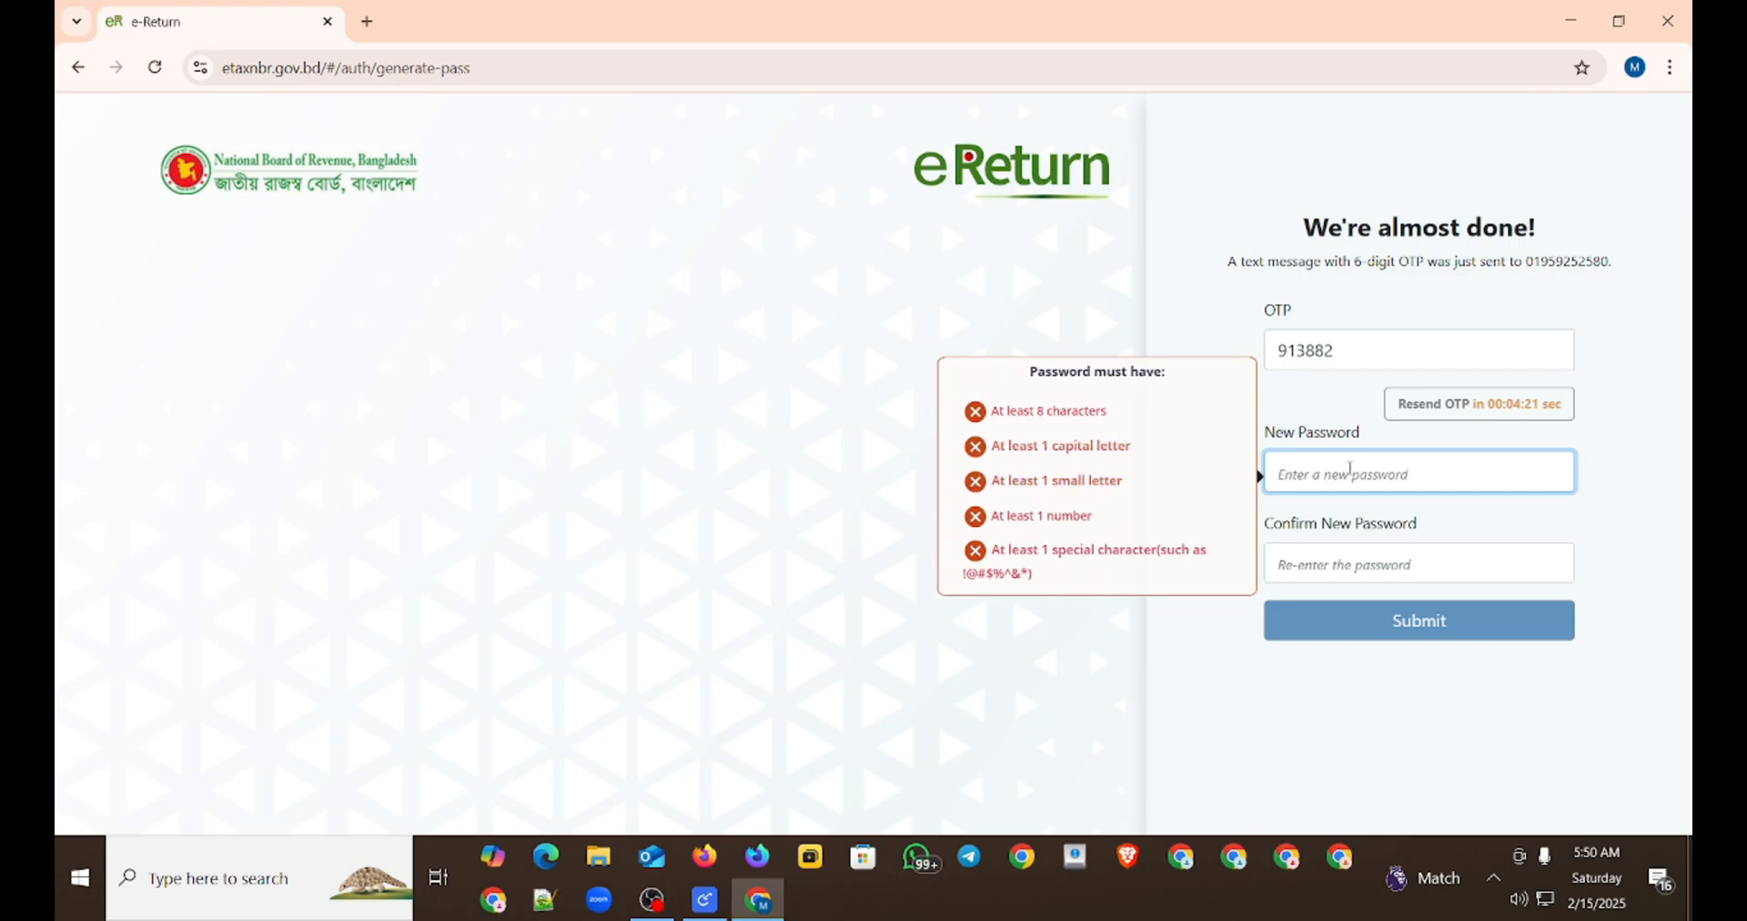
type("•••••")
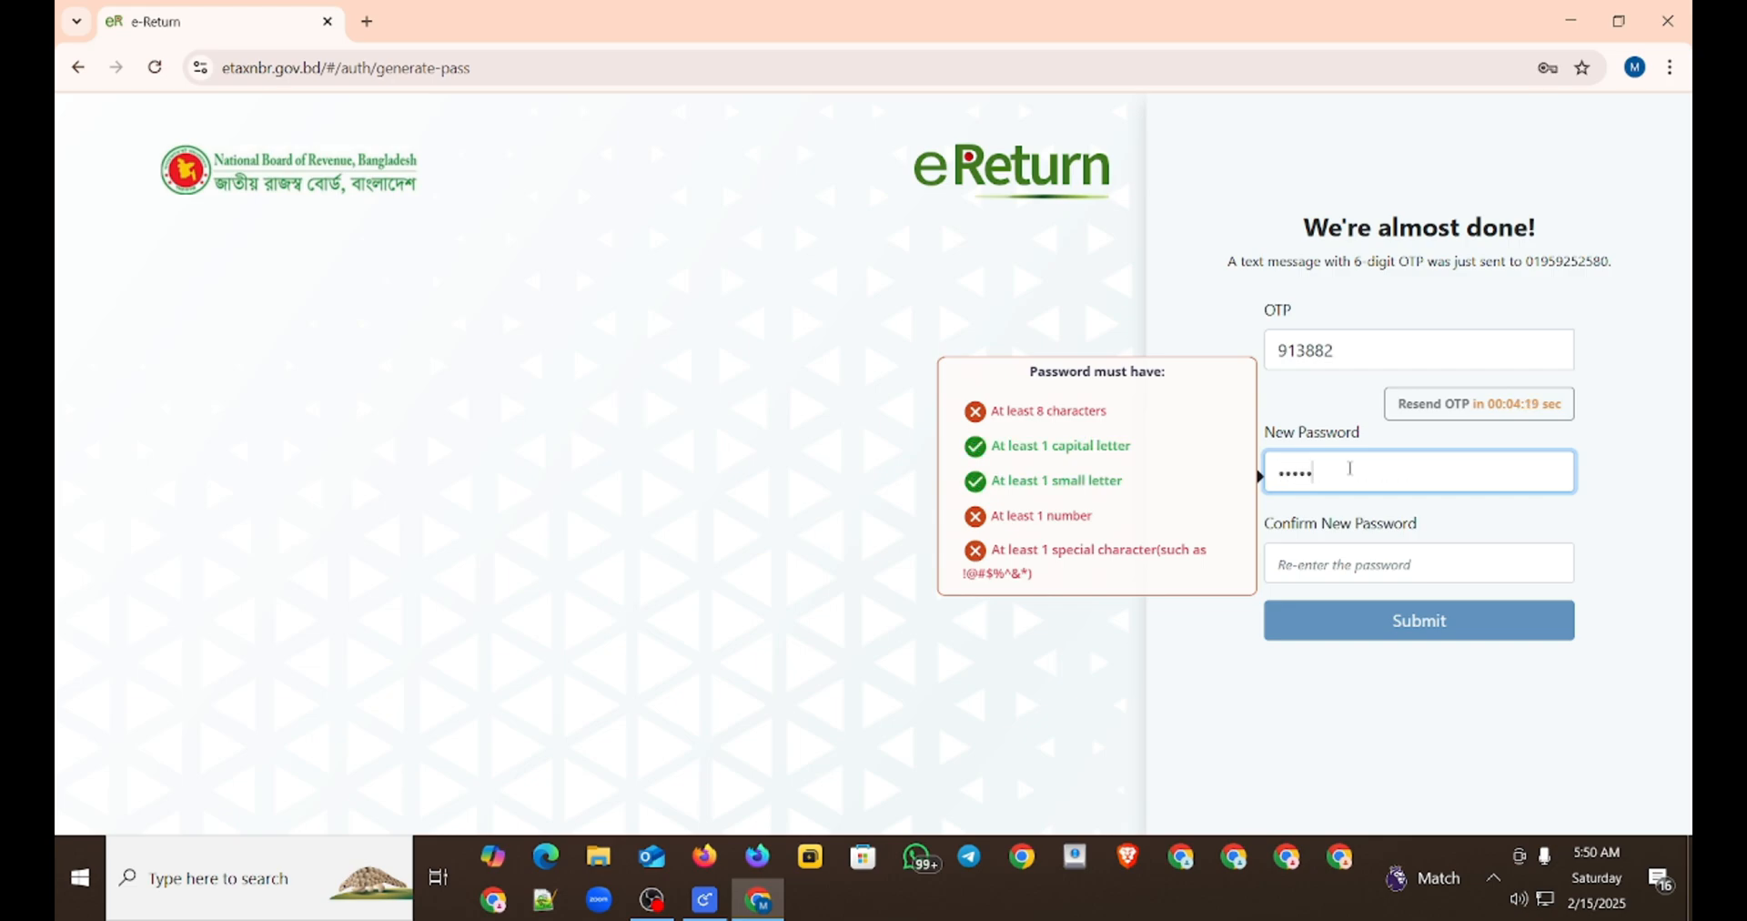
type("••••••••")
Step: Re-enter the new account password for confirmation and submit the registration
left_click(1331, 561)
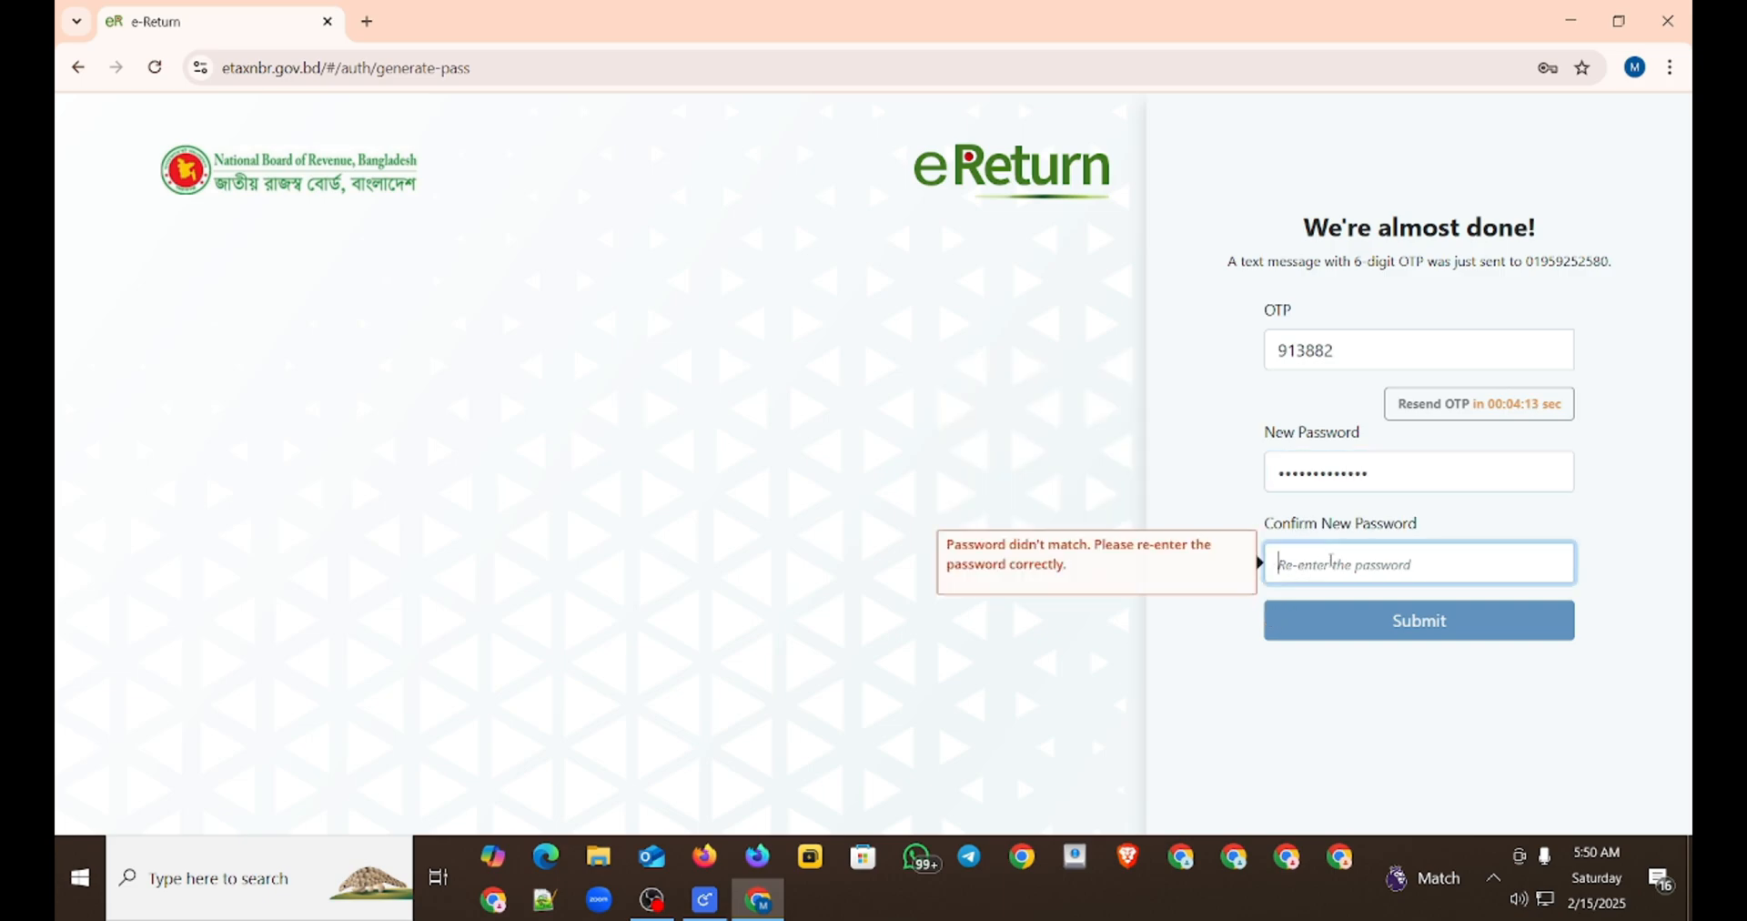
type("••••••••••••••")
left_click(1370, 627)
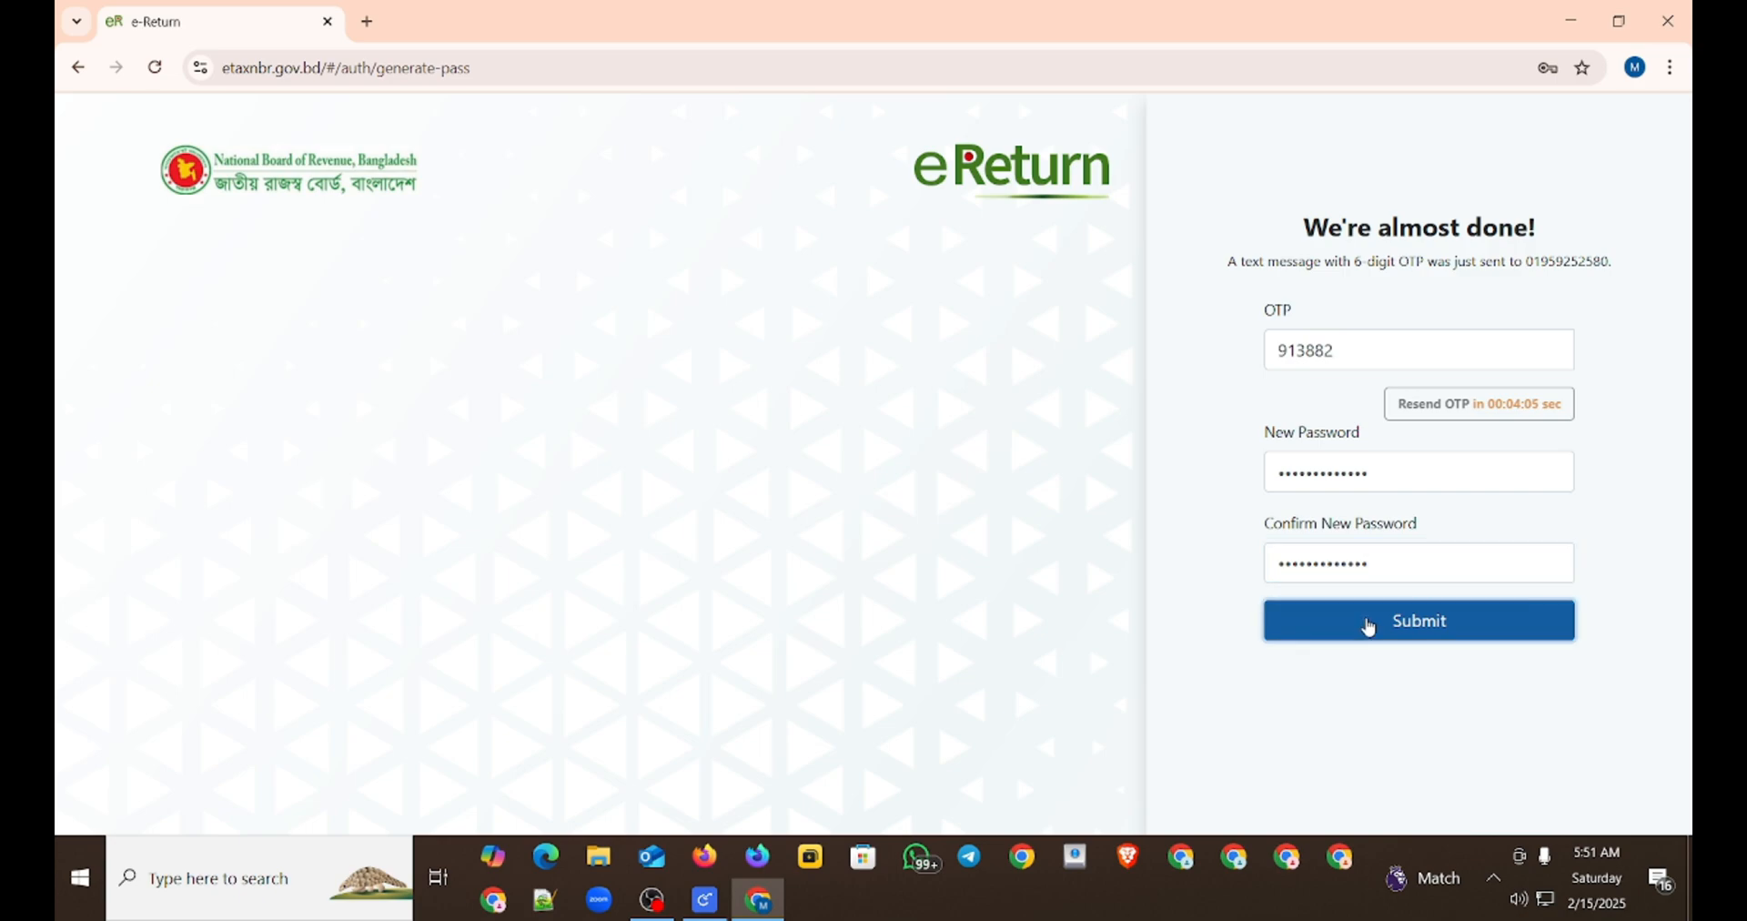
left_click(1483, 391)
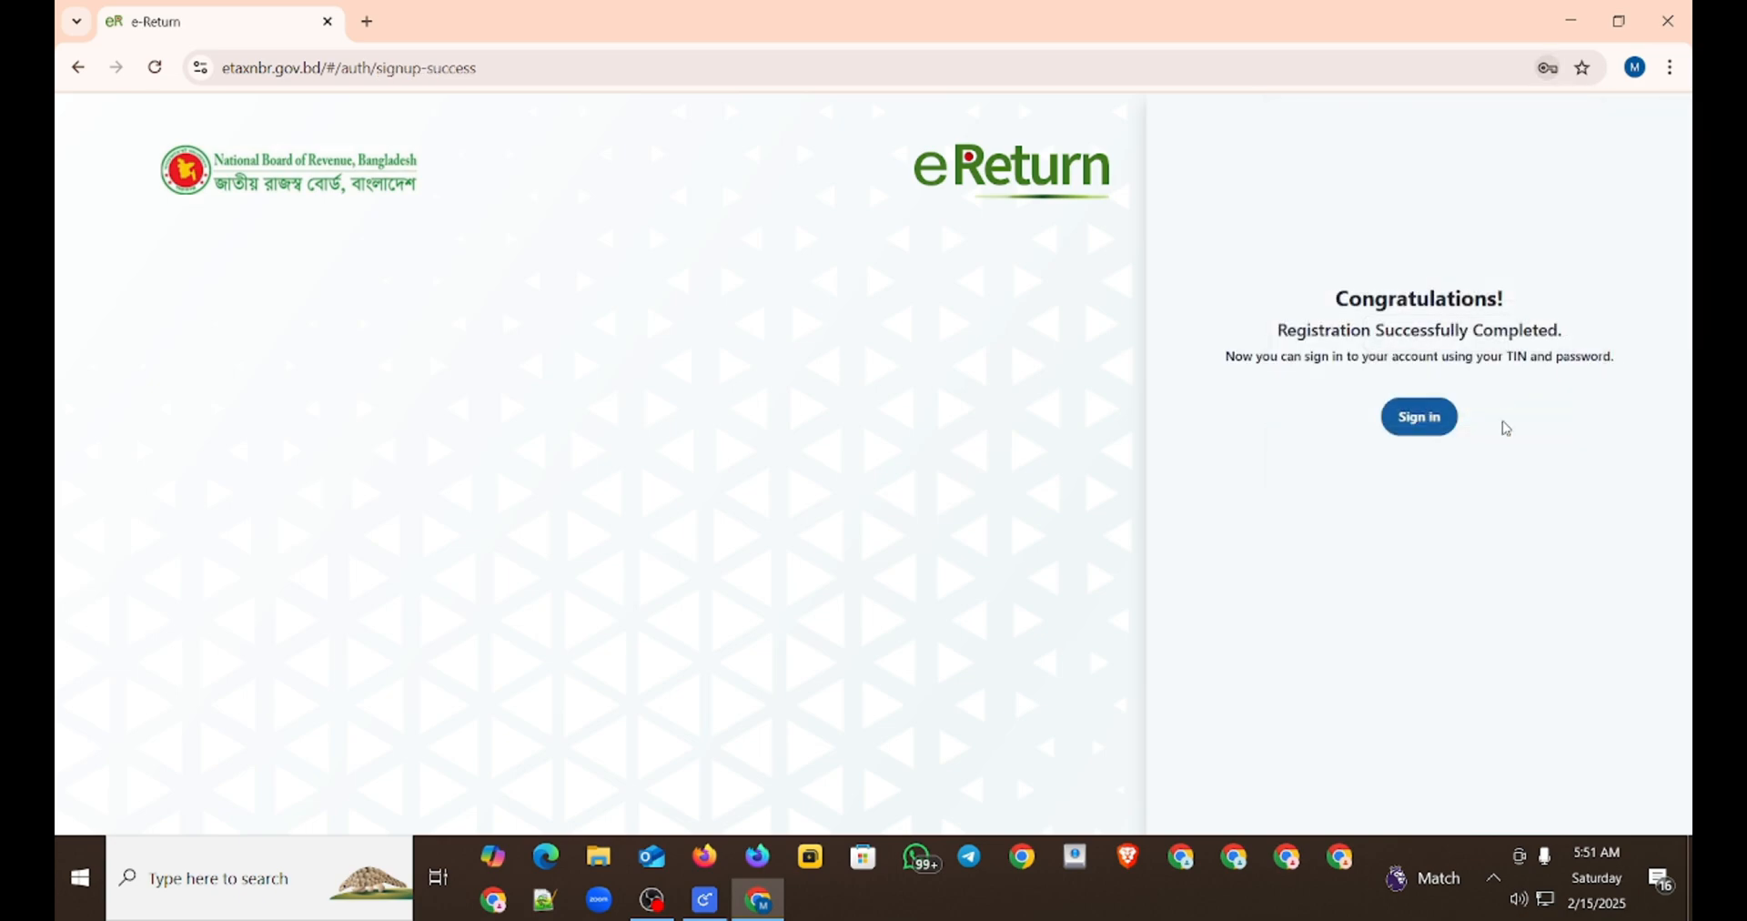
Step: Open the sign-in page from the registration confirmation and fill in the saved account password
left_click(1421, 421)
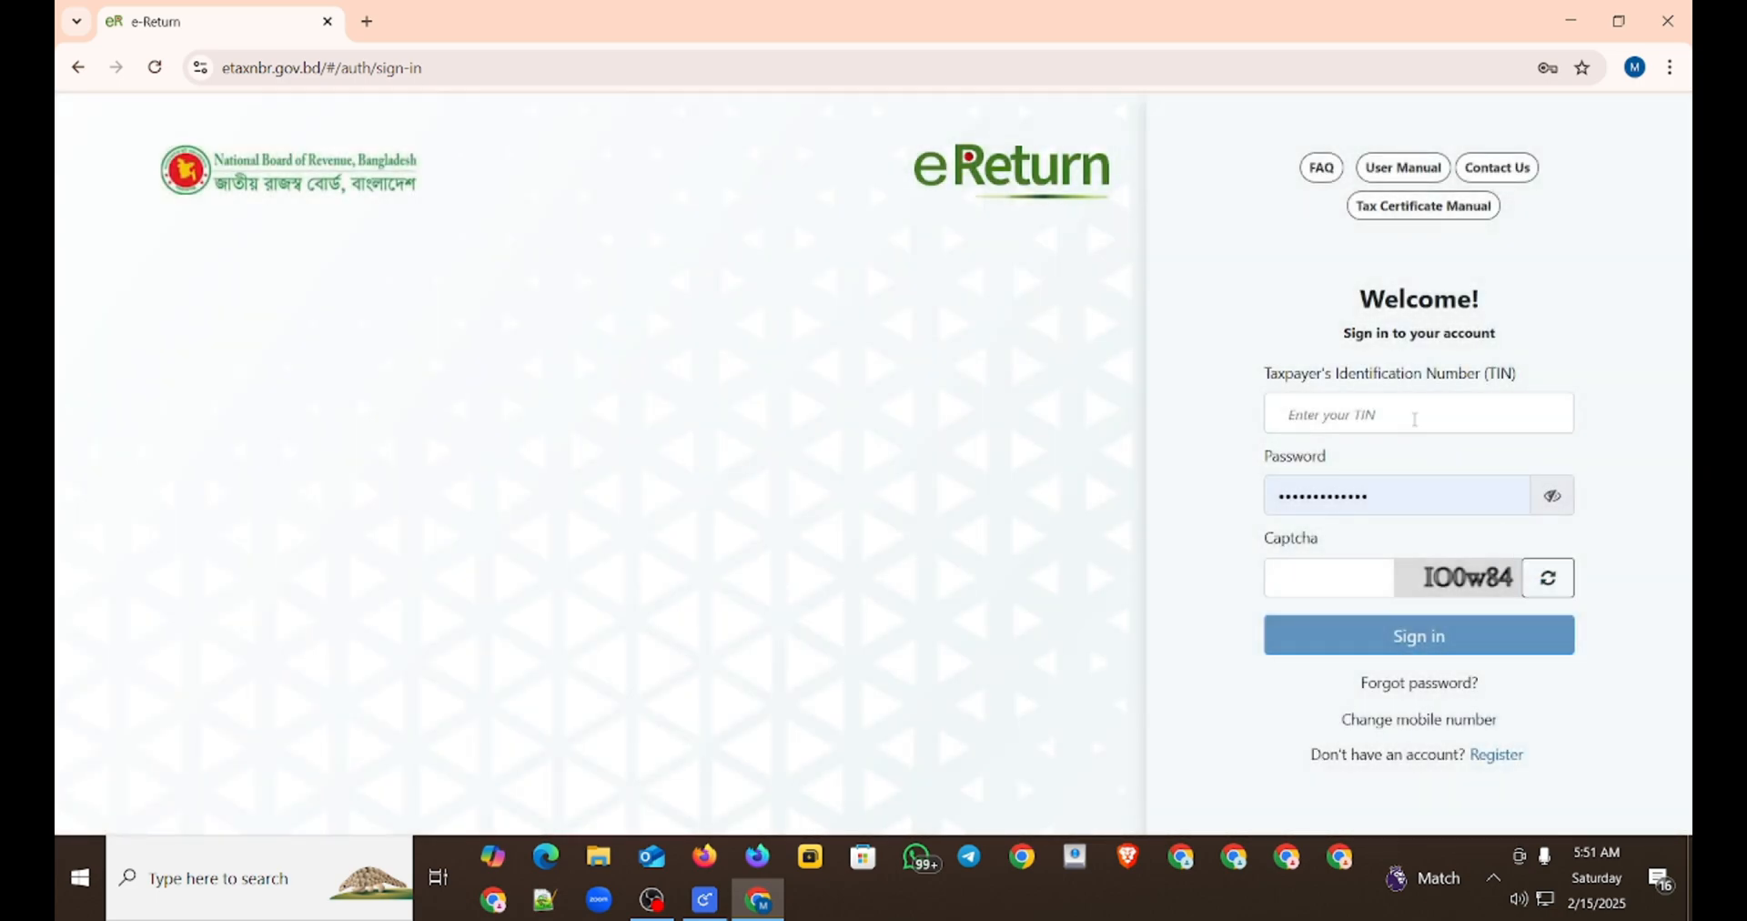
left_click(1413, 409)
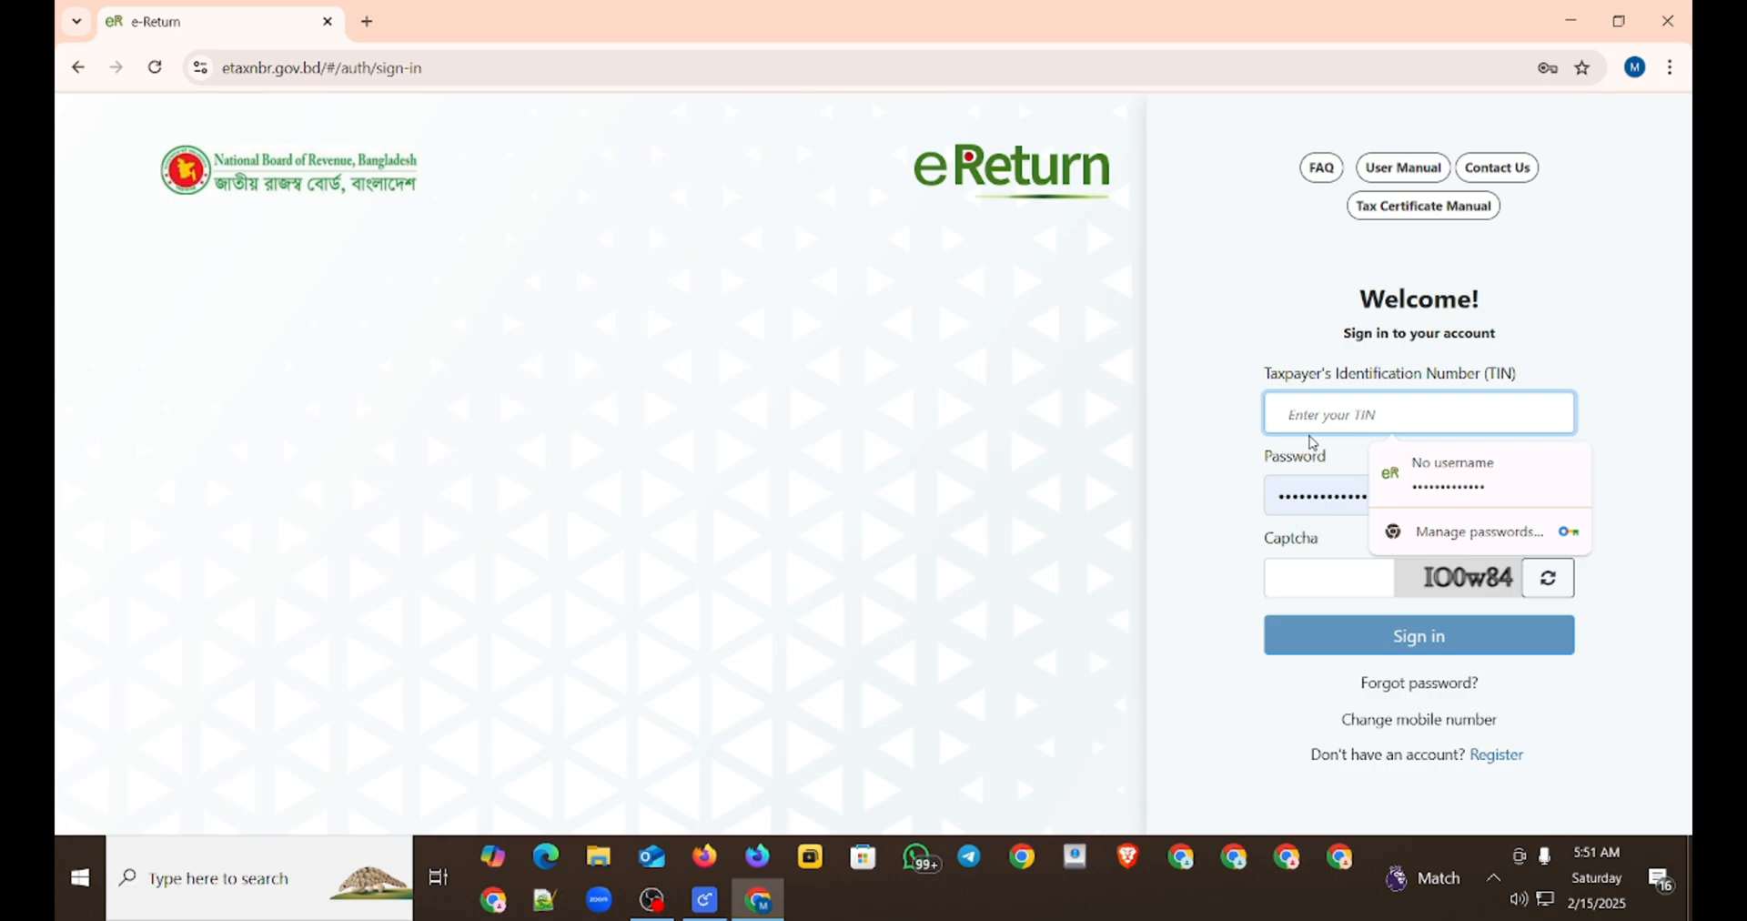
left_click(1419, 477)
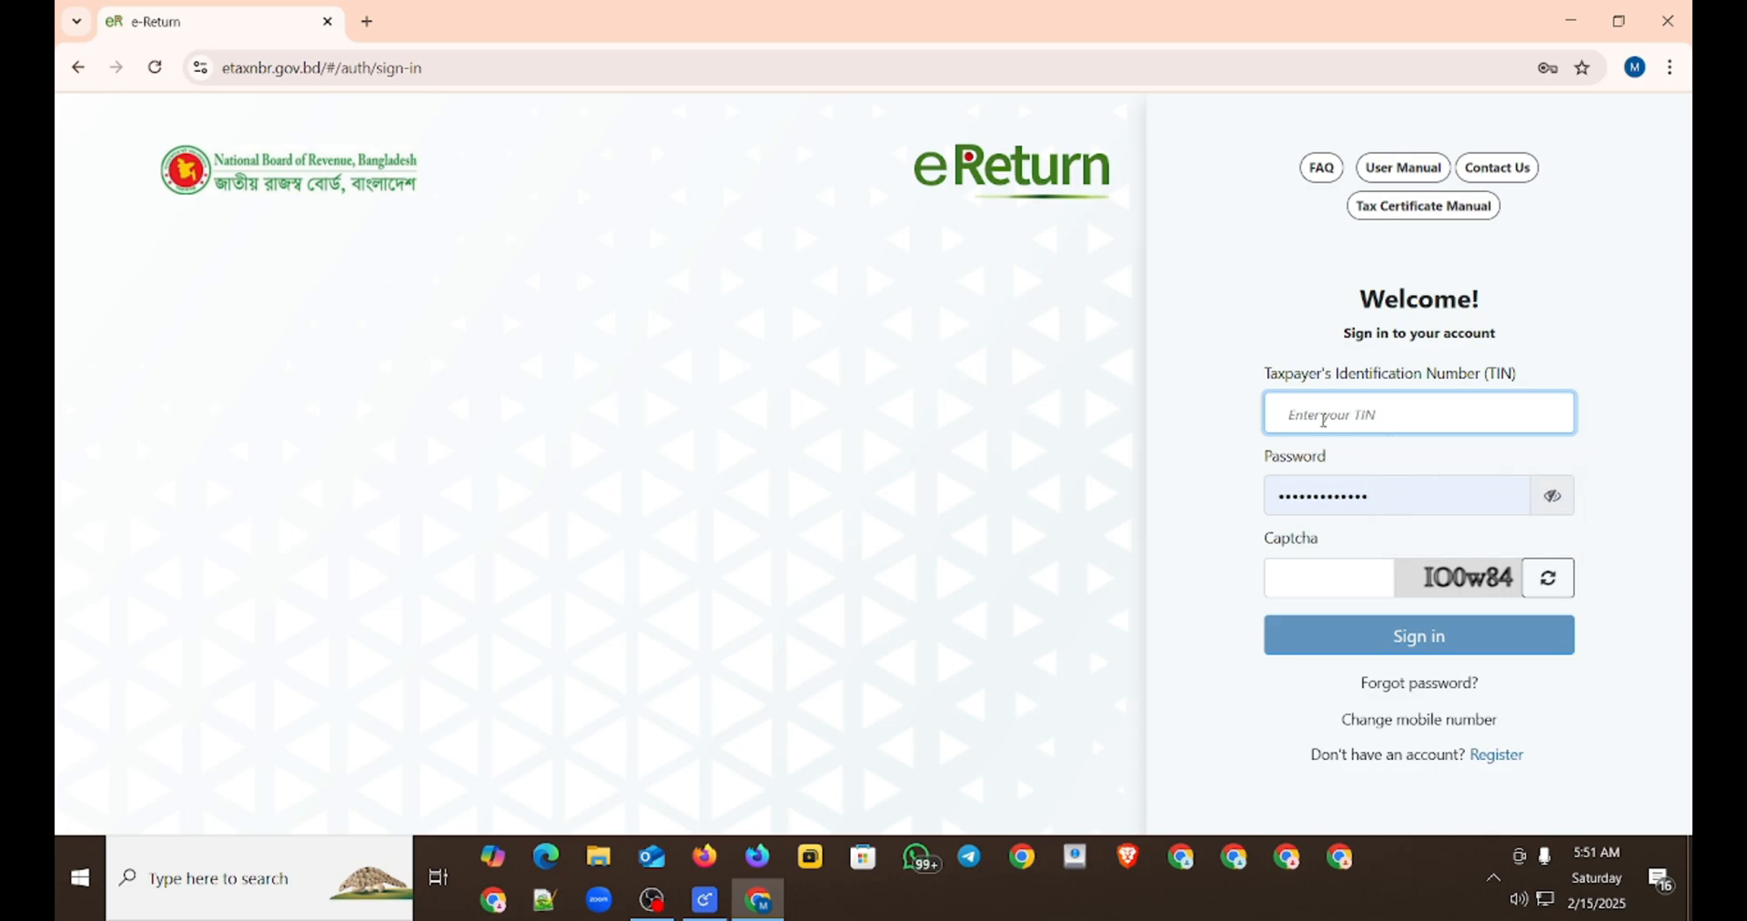
Step: Enter the taxpayer's identification number (TIN) in the sign-in form
left_click(1326, 417)
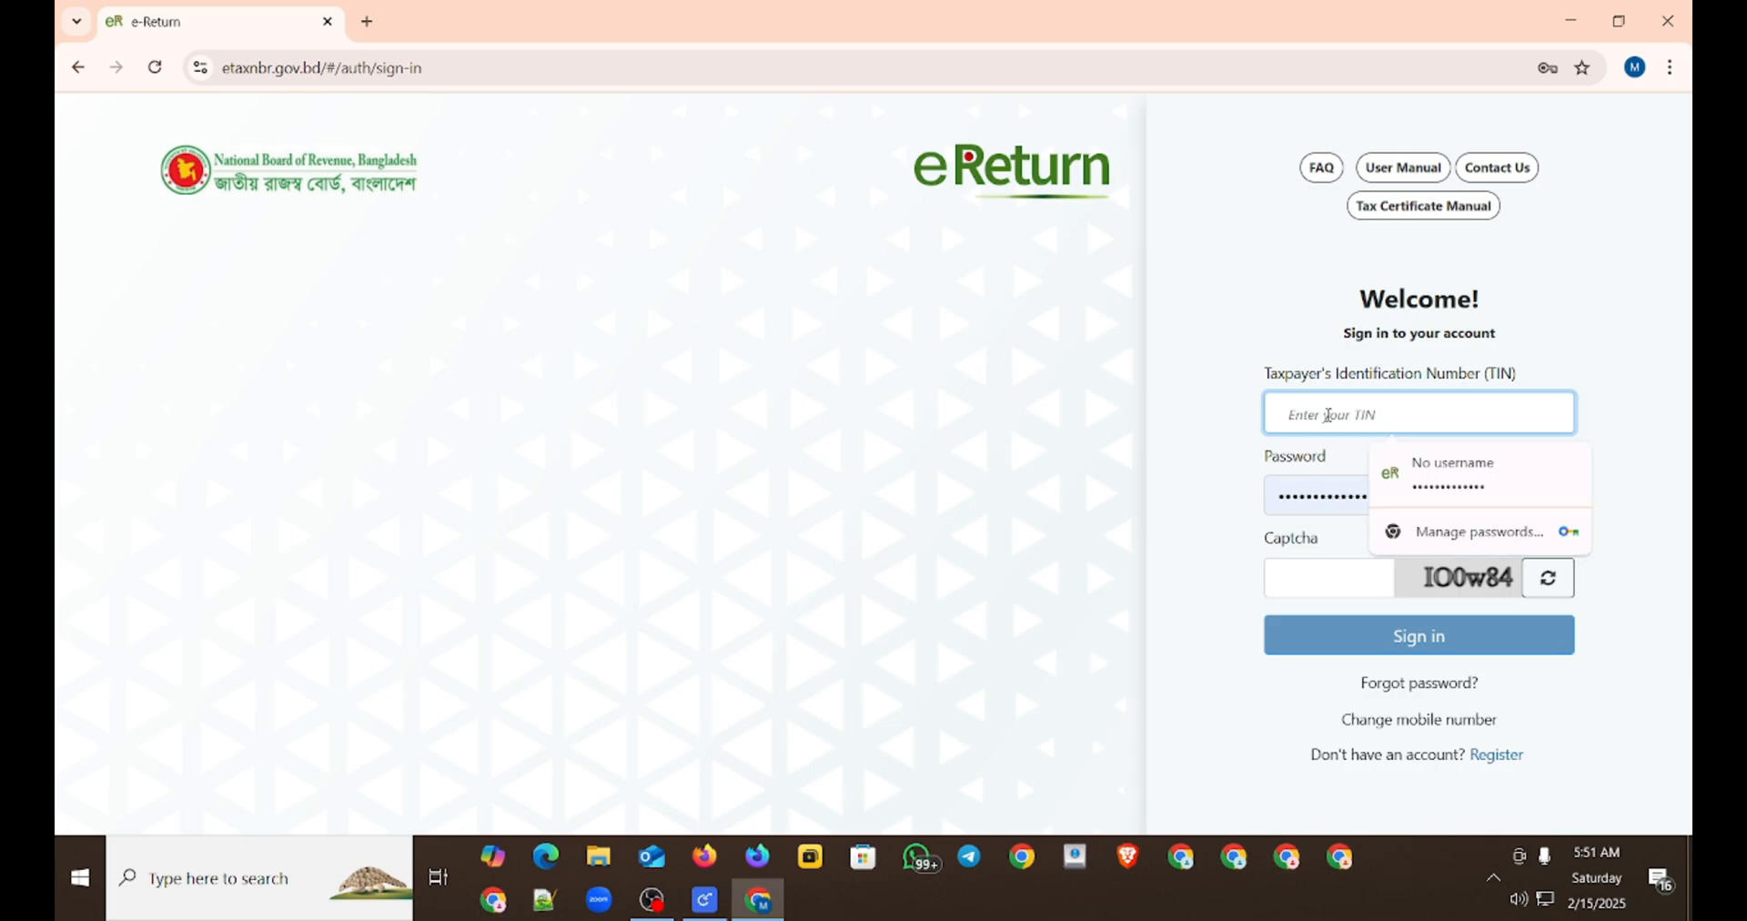
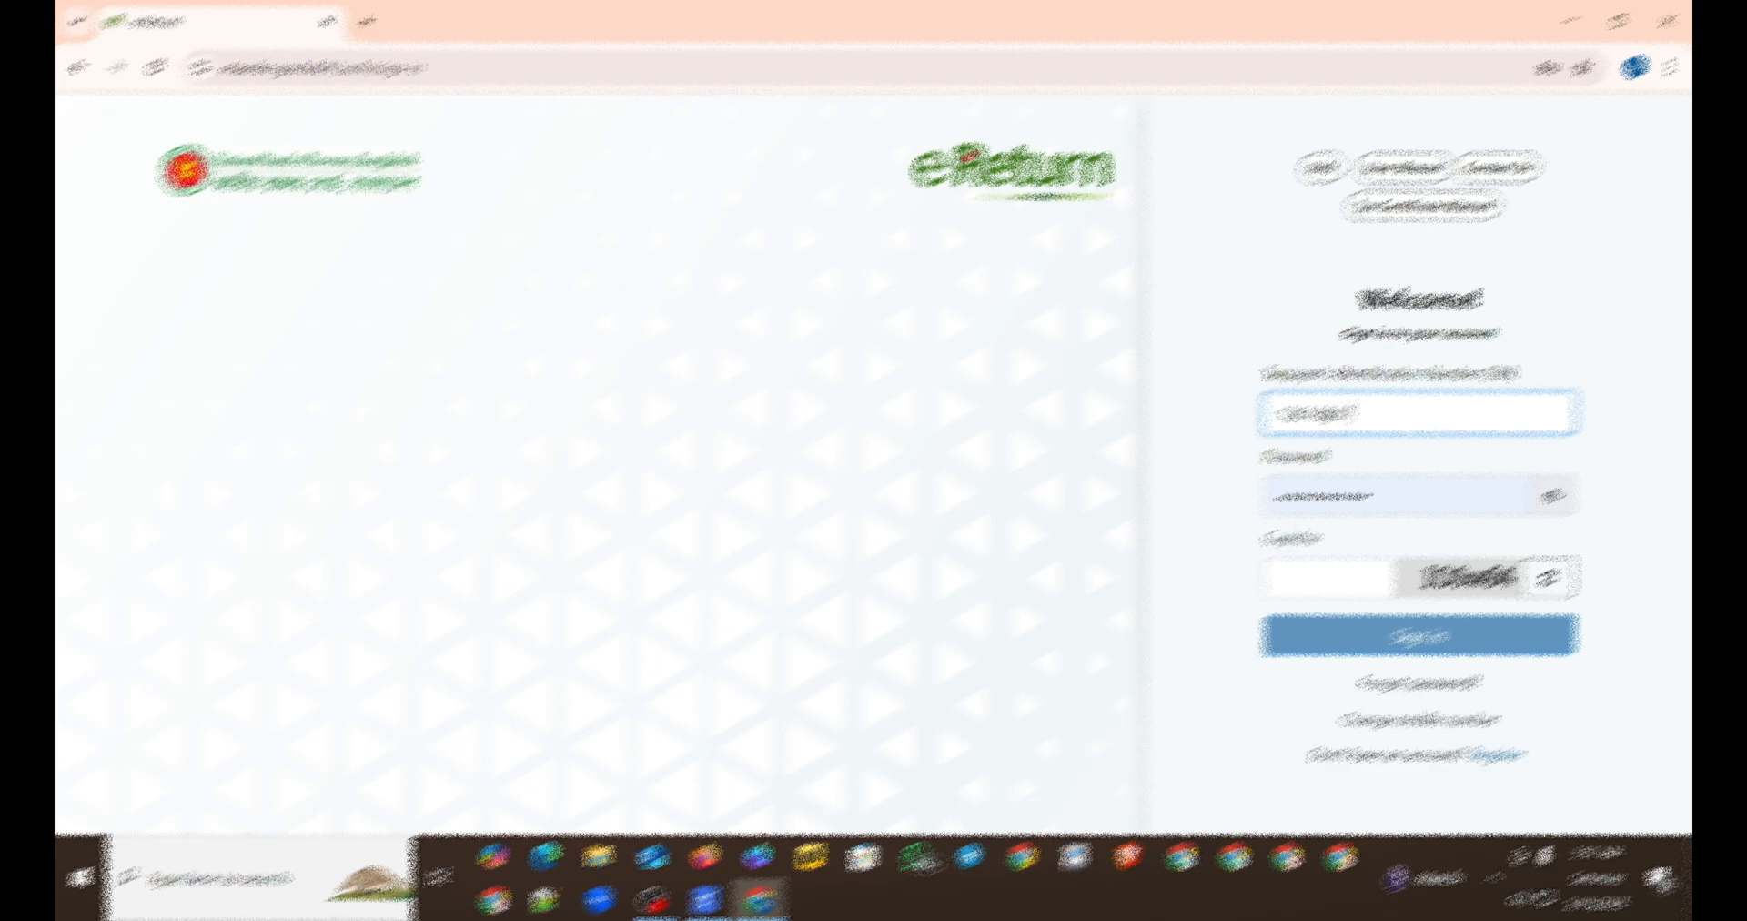
Step: Refresh the sign-in captcha, fill in its new characters and sign in to the account
left_click(1343, 587)
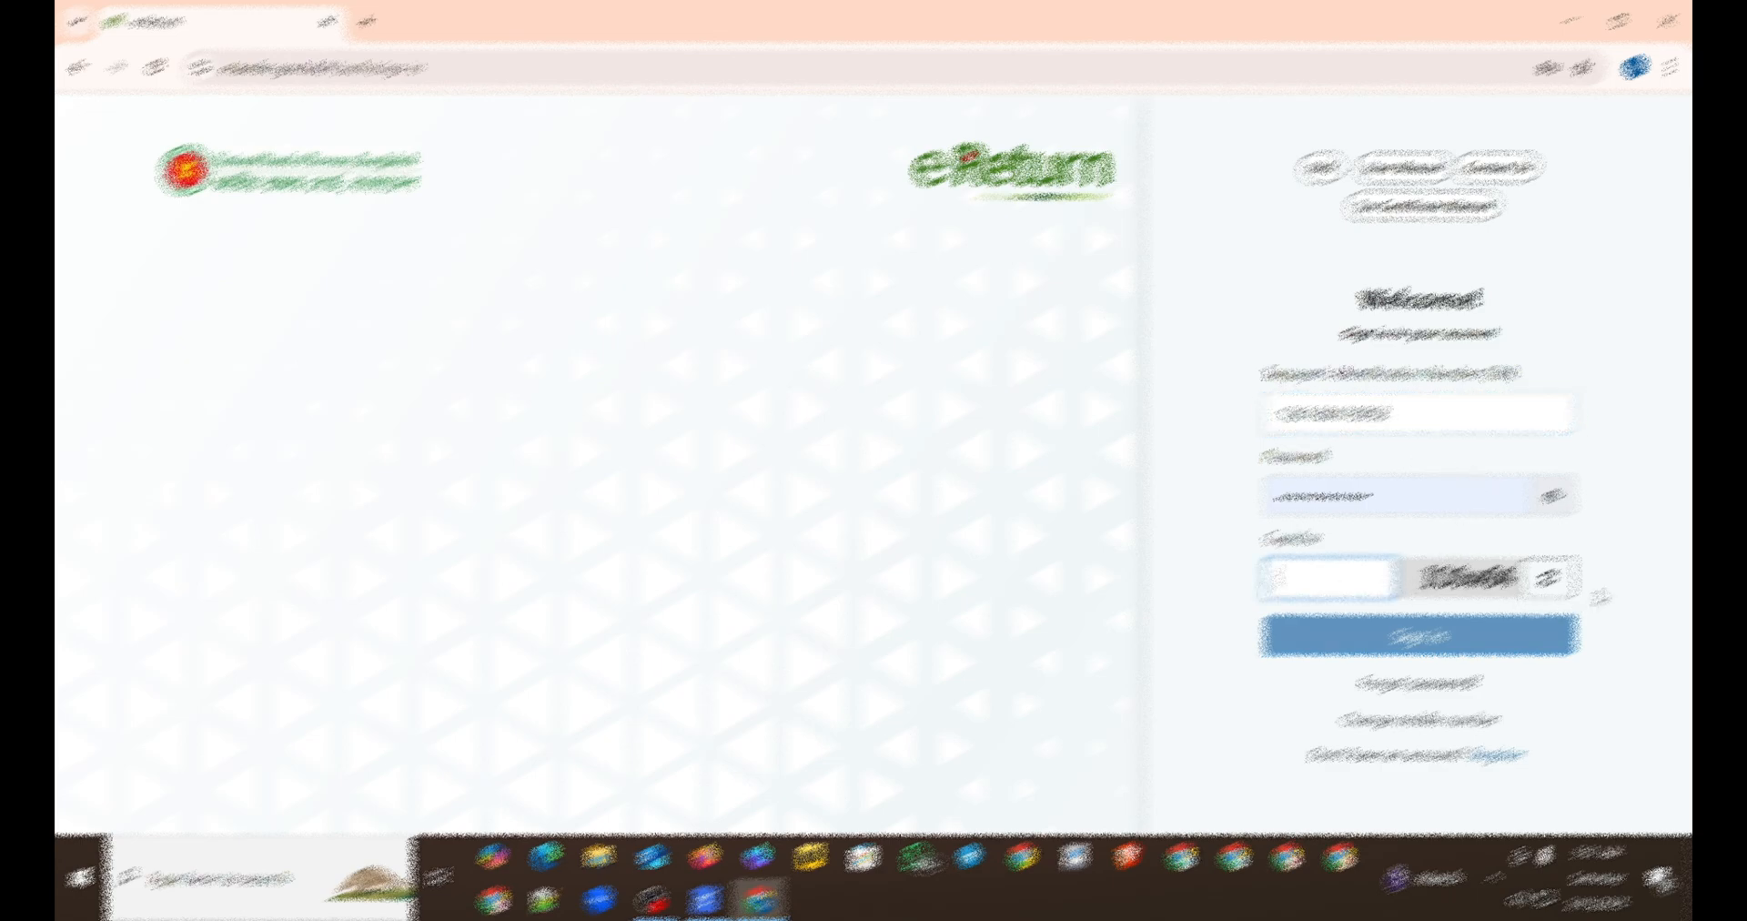
left_click(1549, 577)
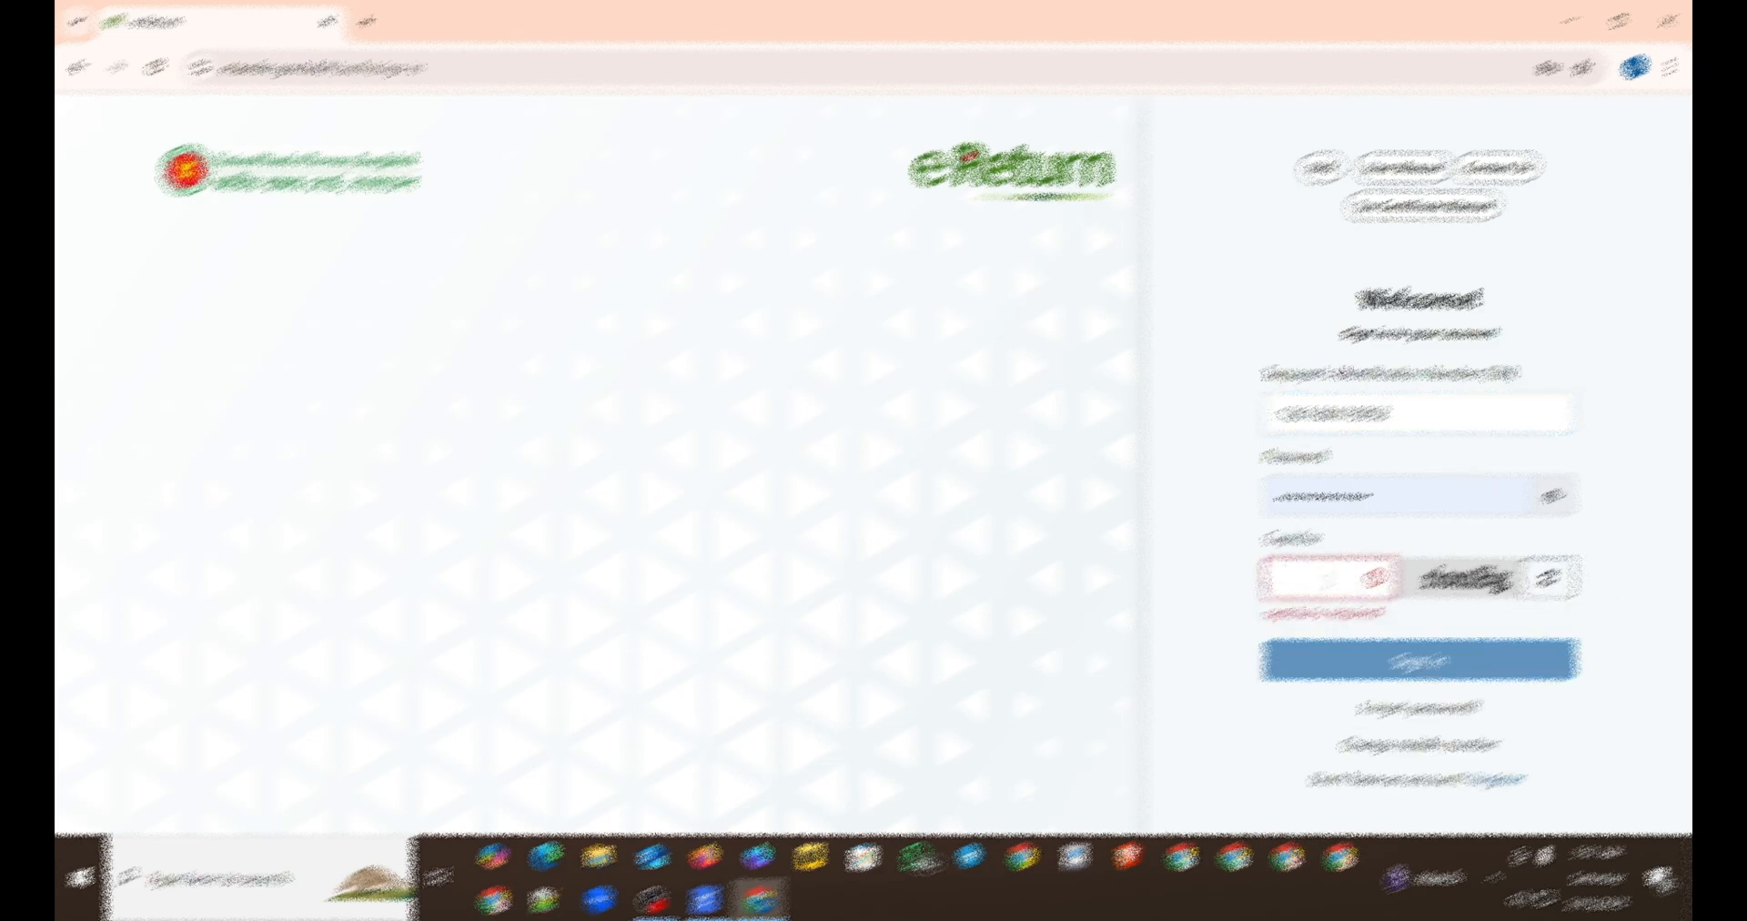
type("nw")
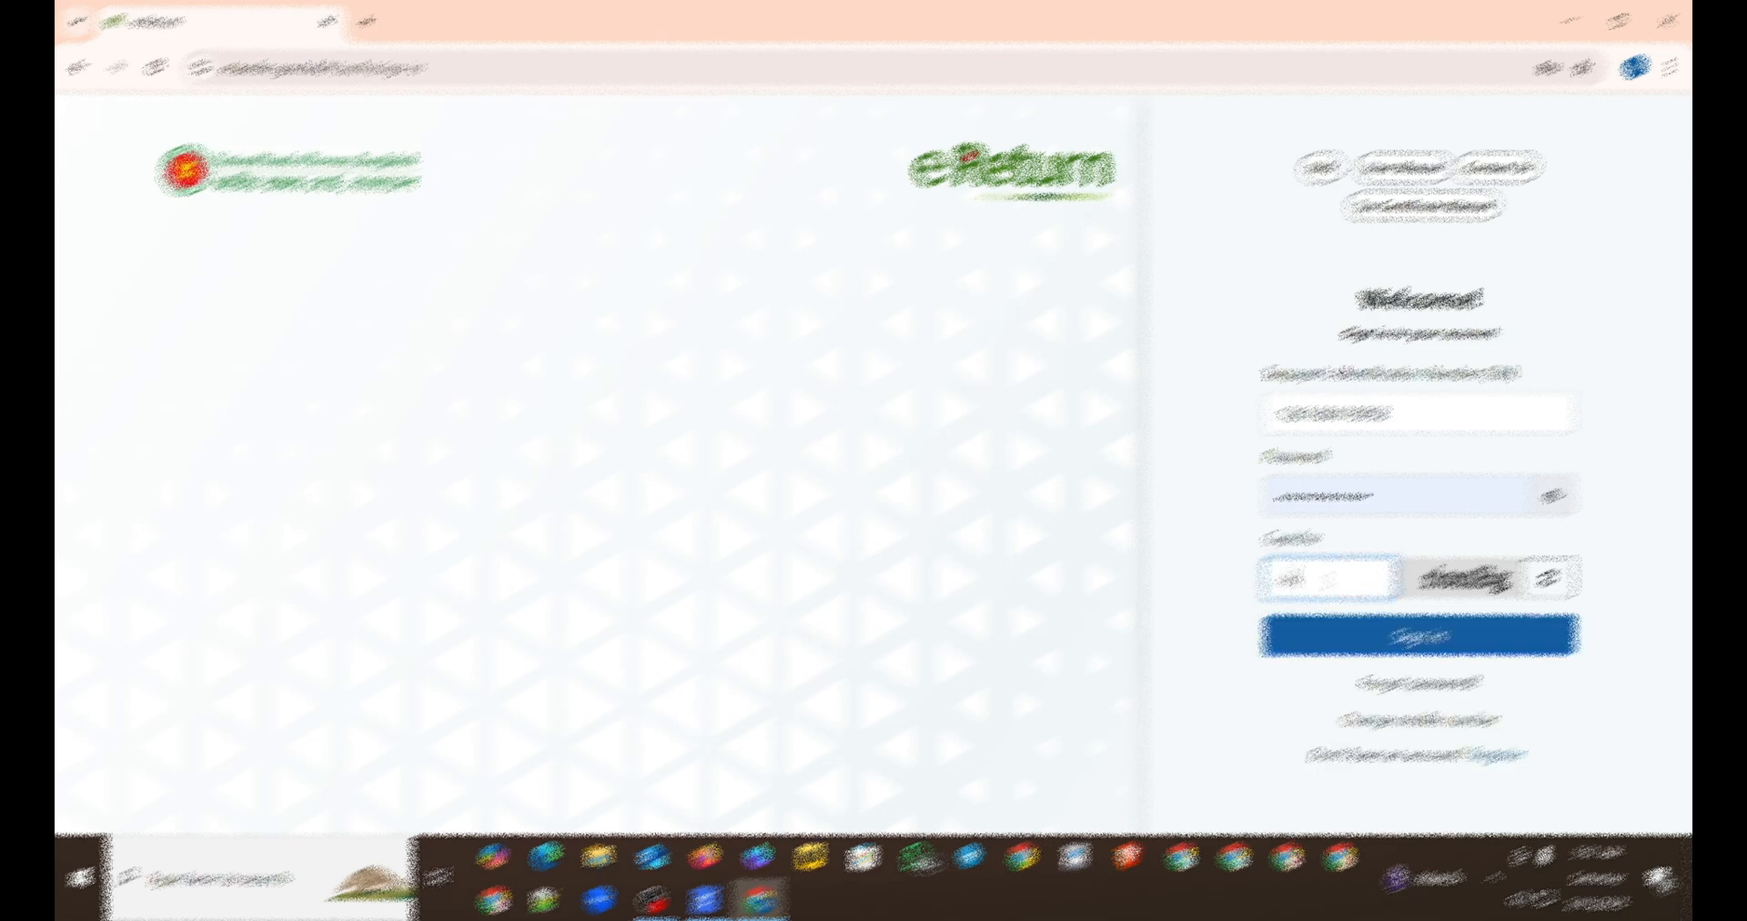
type("x6g")
left_click(1434, 636)
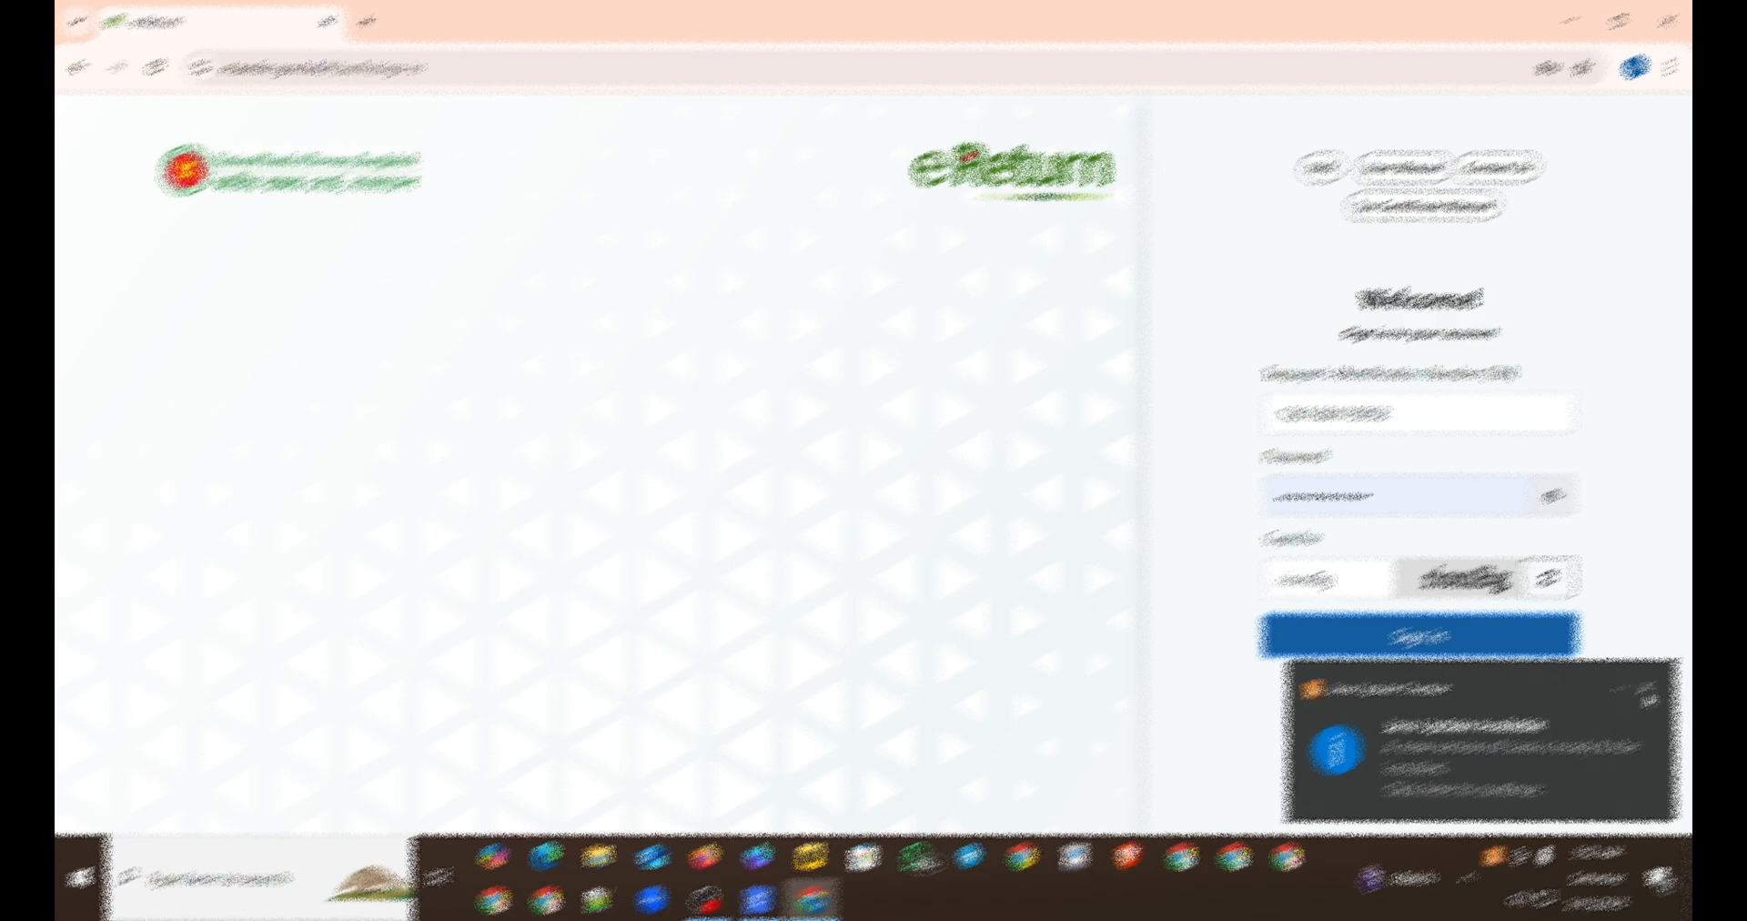
left_click(1447, 633)
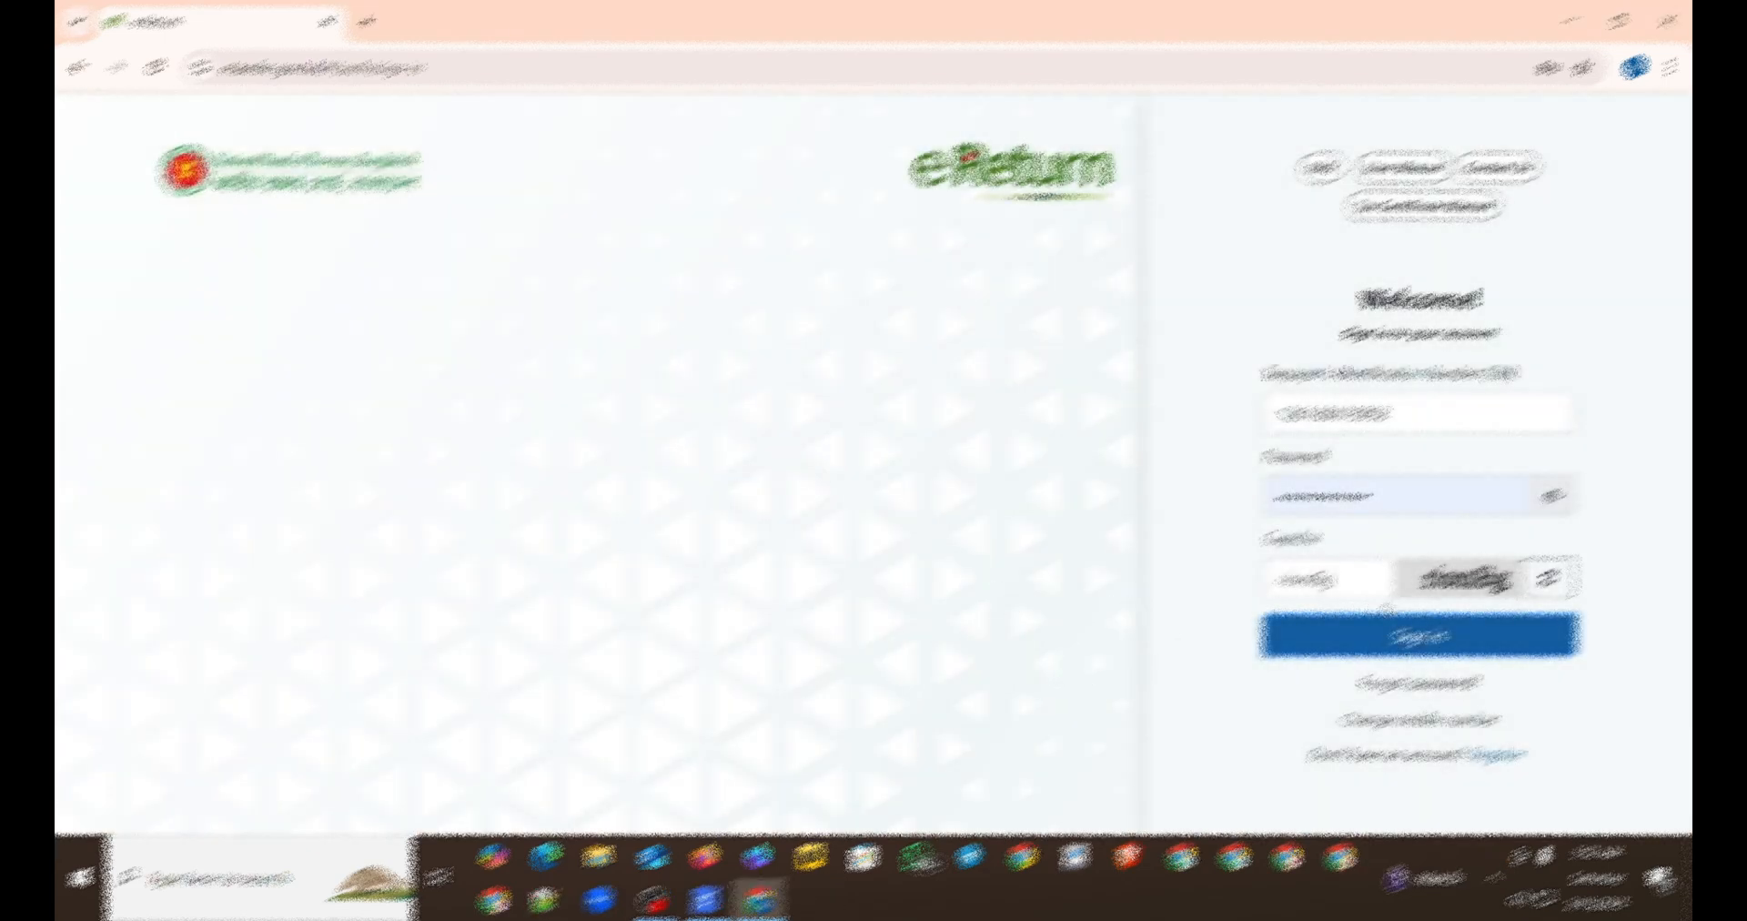
left_click(1415, 653)
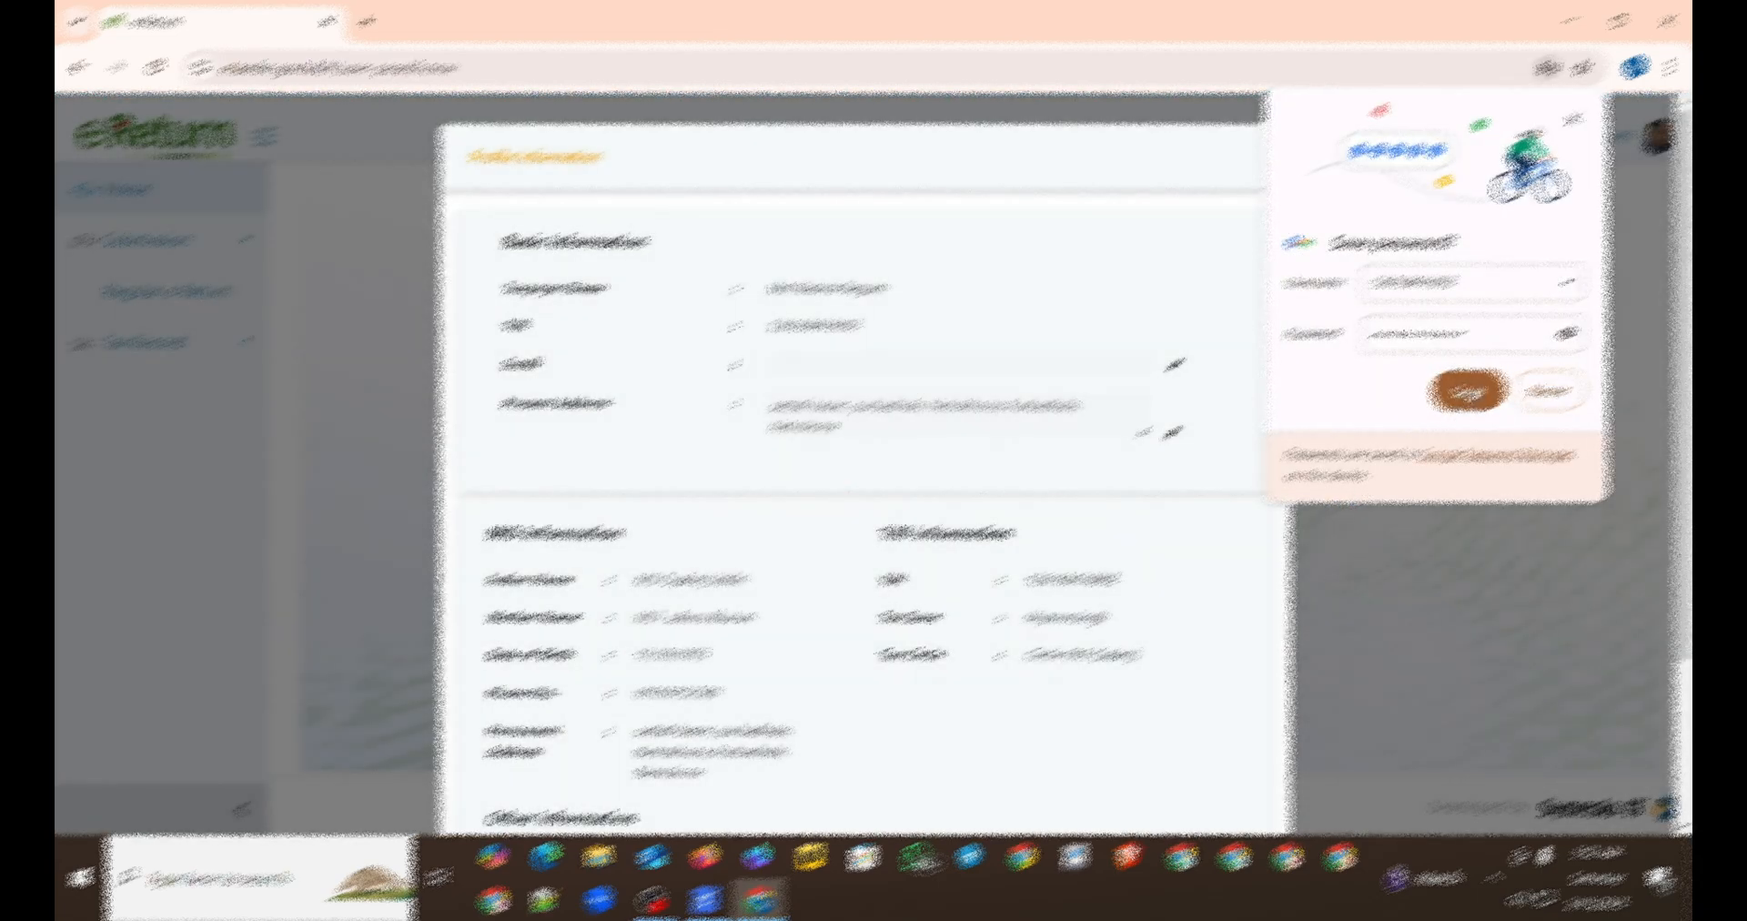
Step: Save the sign-in credentials in the browser, and save the profile information to continue
left_click(1467, 393)
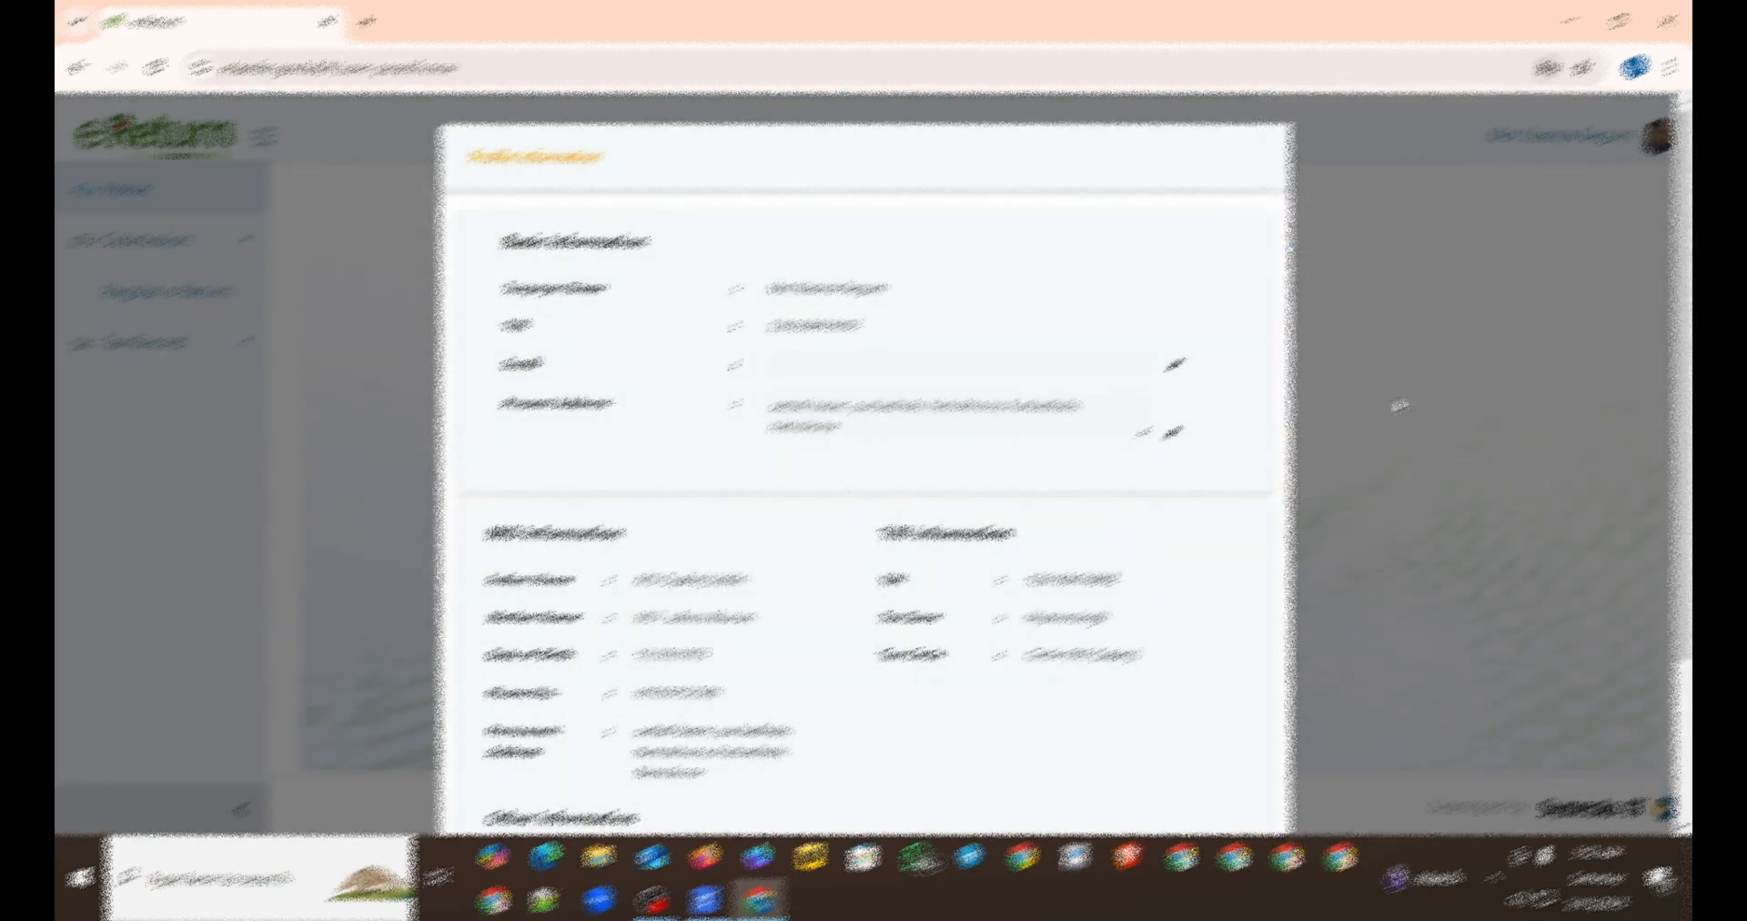
scroll(780, 511, "down", 3)
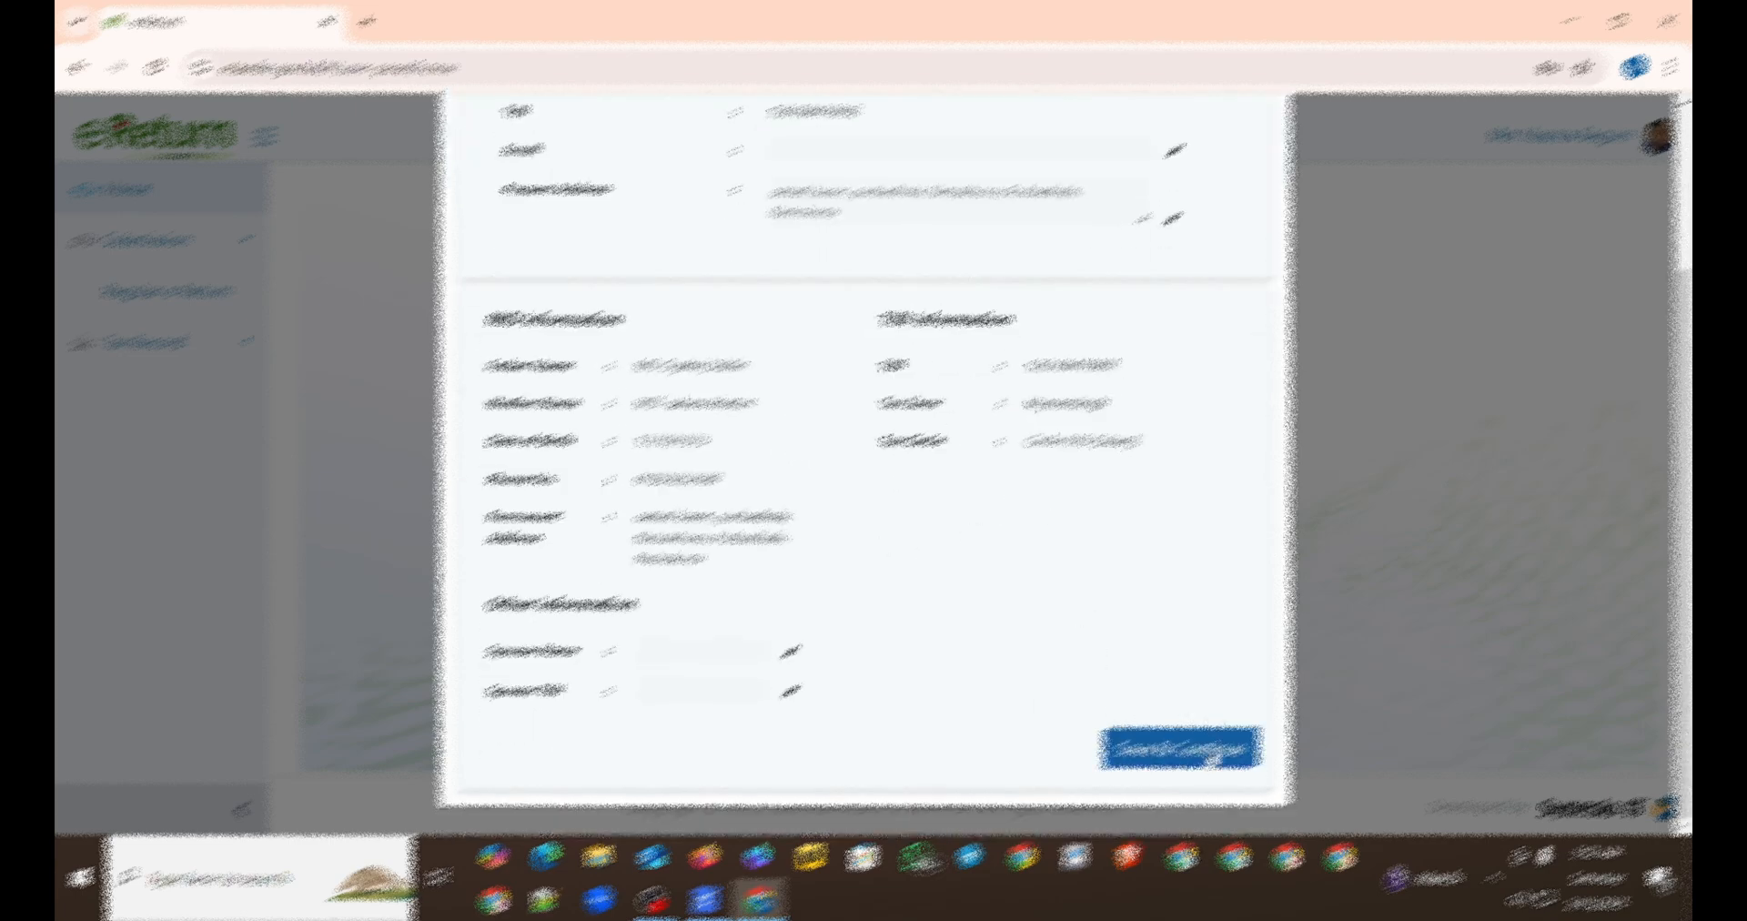
left_click(1199, 755)
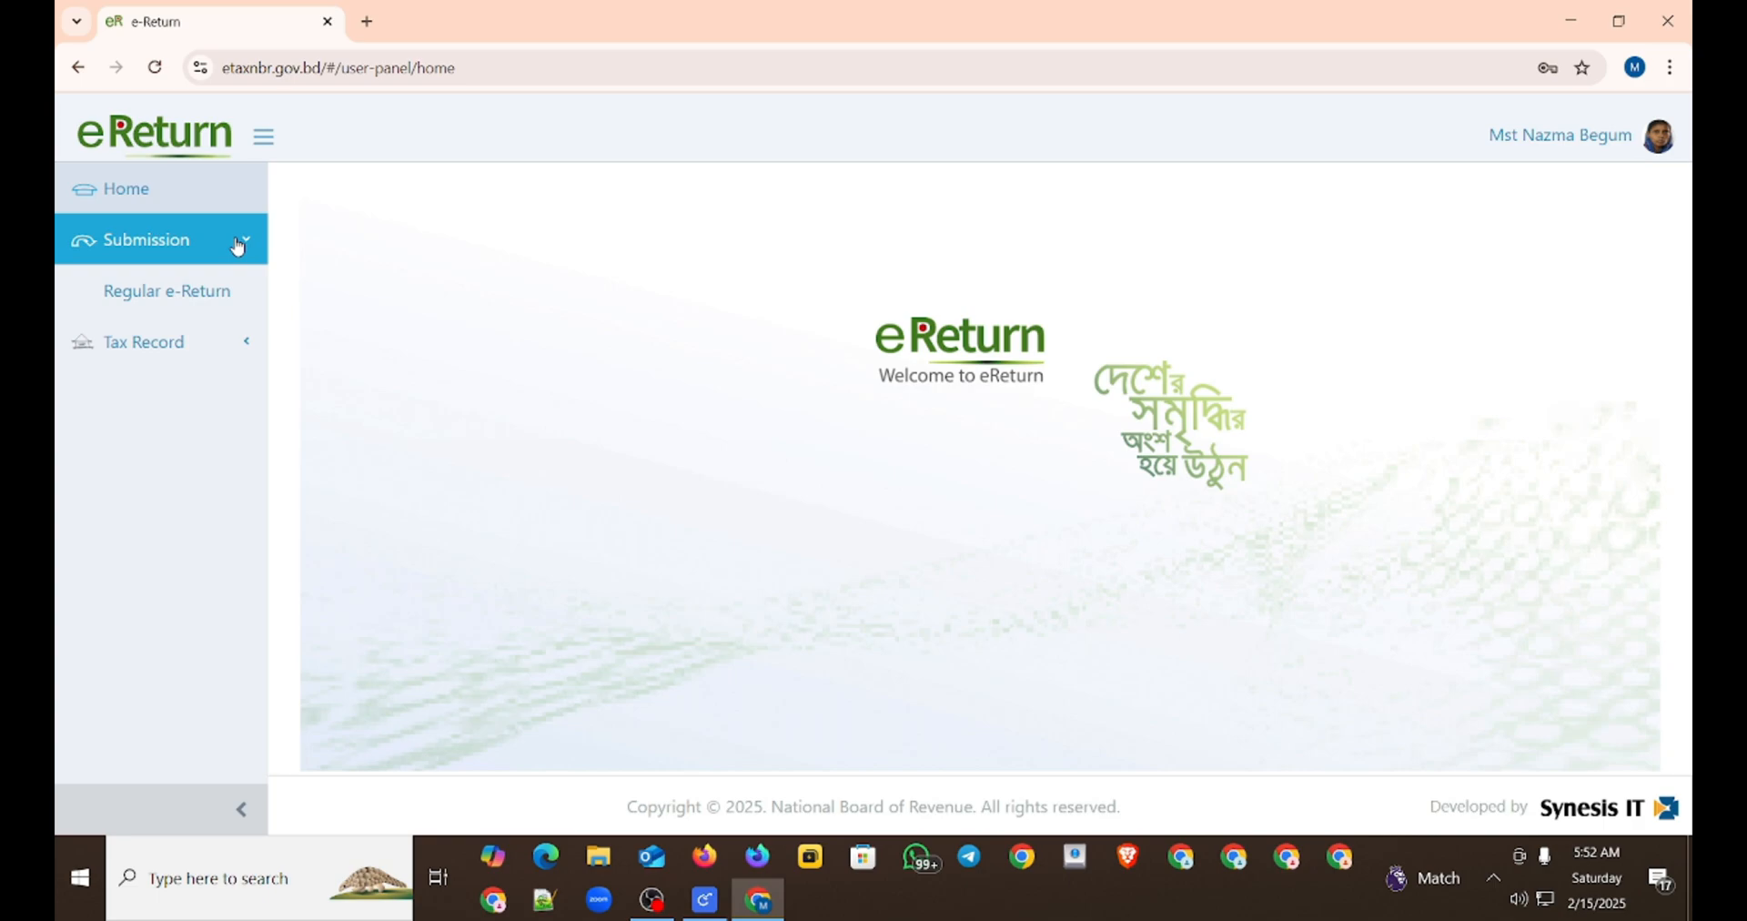
Step: Open the Regular e-Return submission form
left_click(237, 245)
left_click(223, 237)
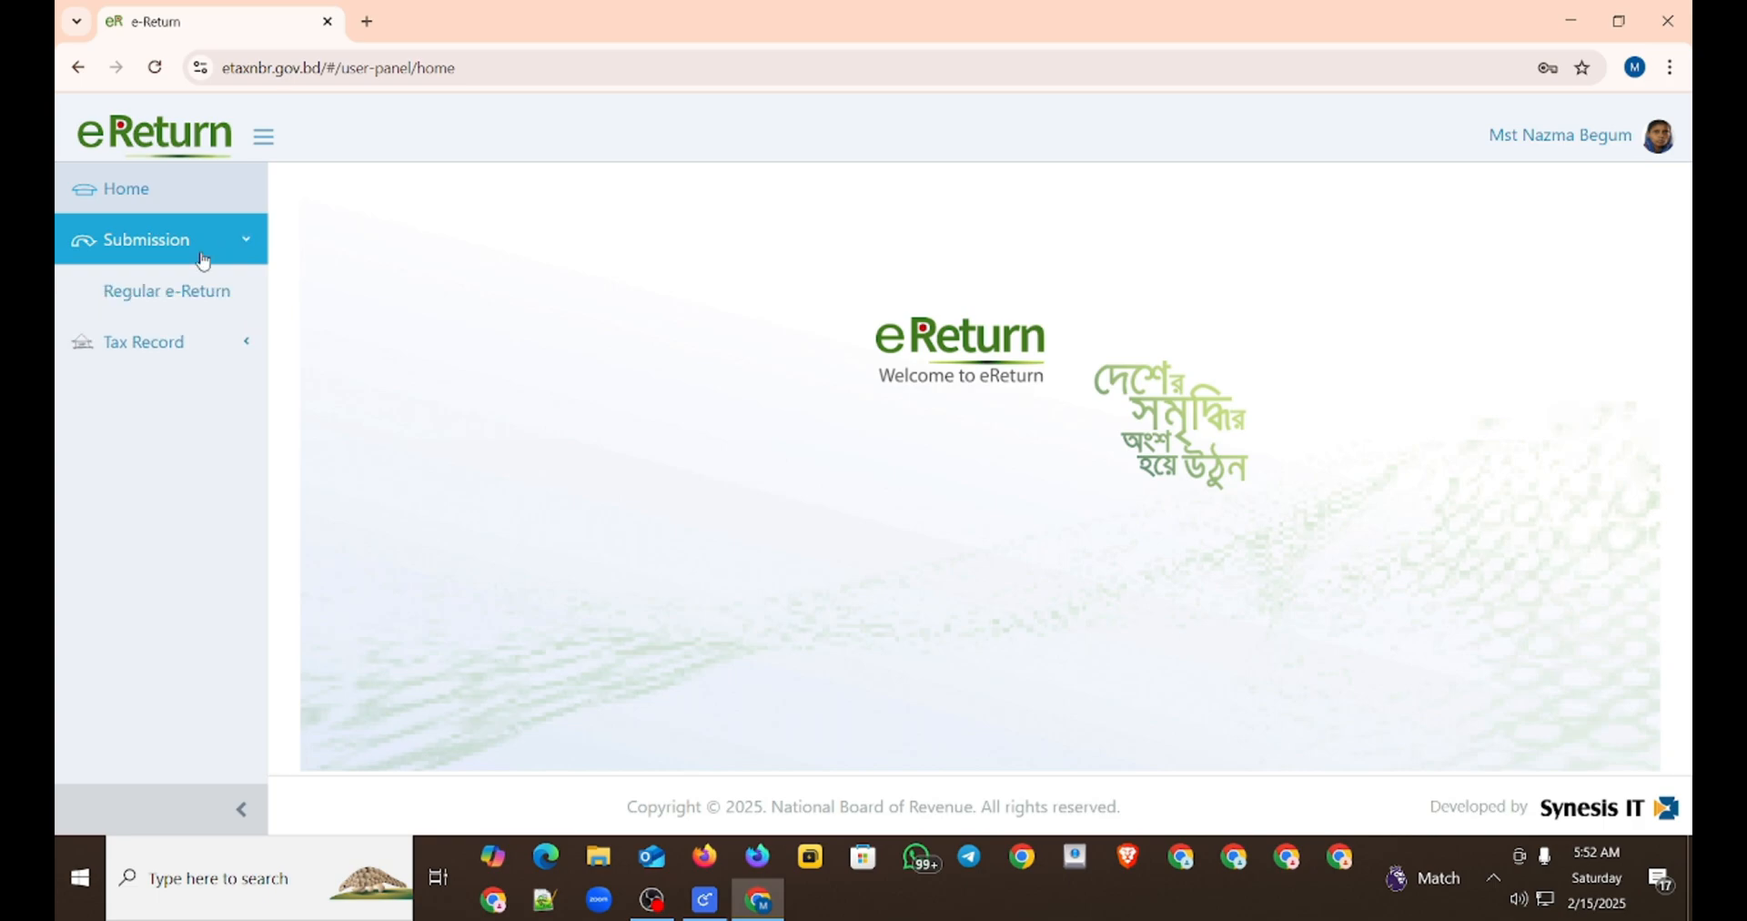
left_click(147, 297)
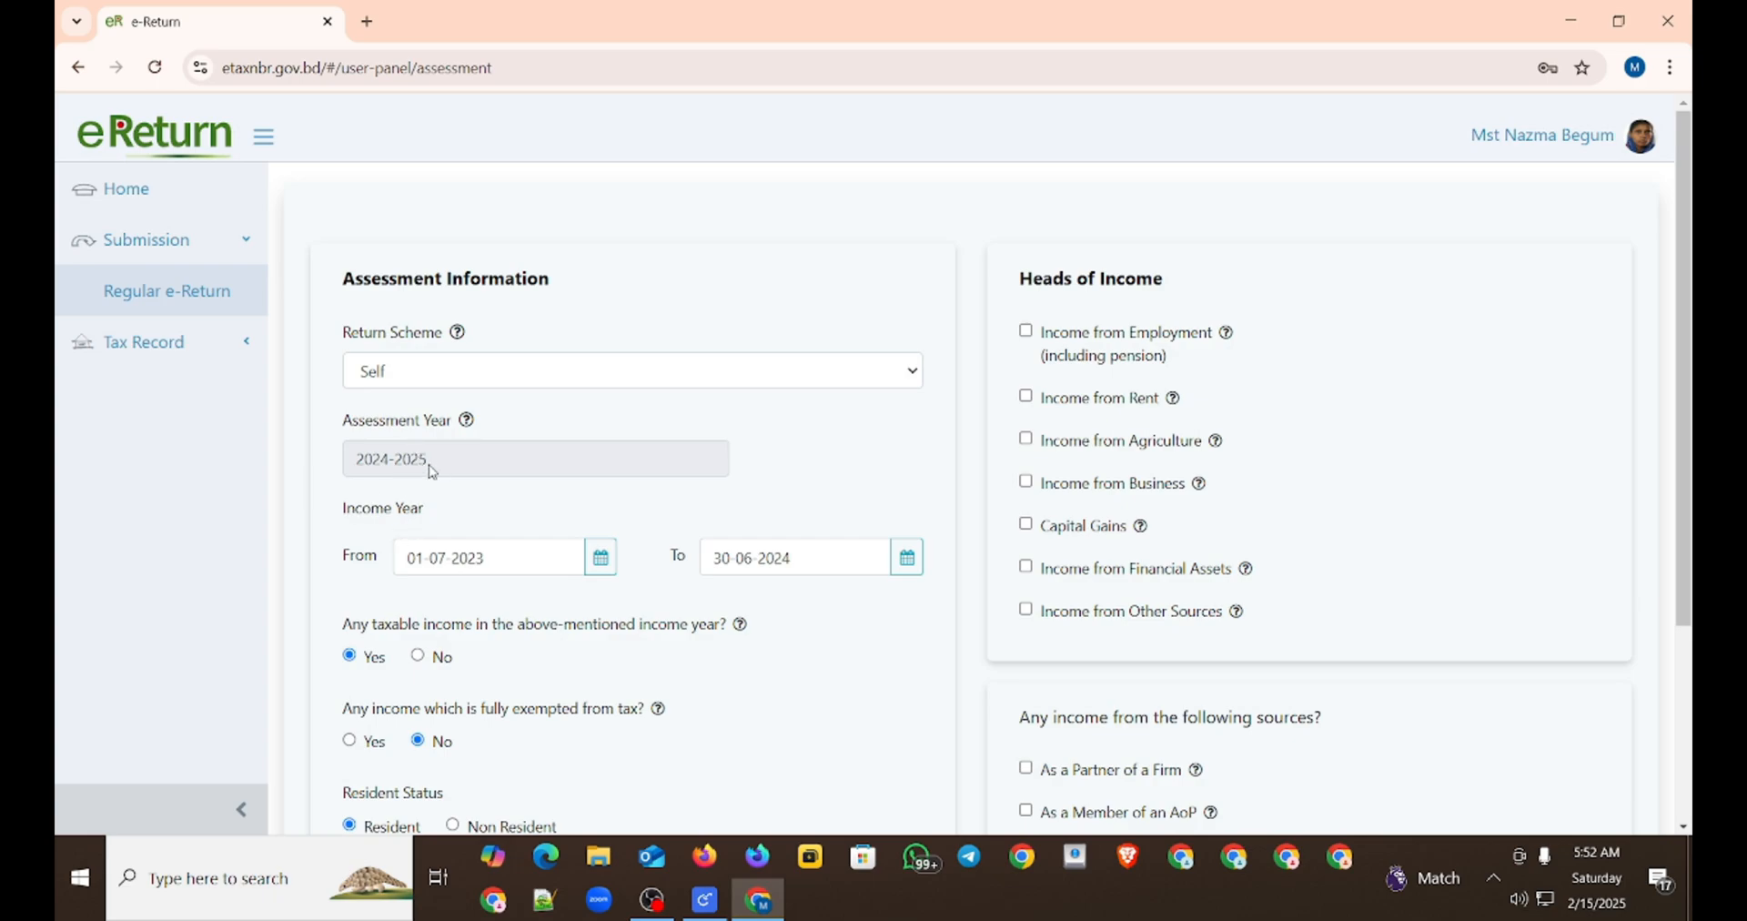
Step: Declare no taxable income but some fully exempted income, accept disabling the income sections, and save the assessment information to continue
scroll(719, 473, "down", 1)
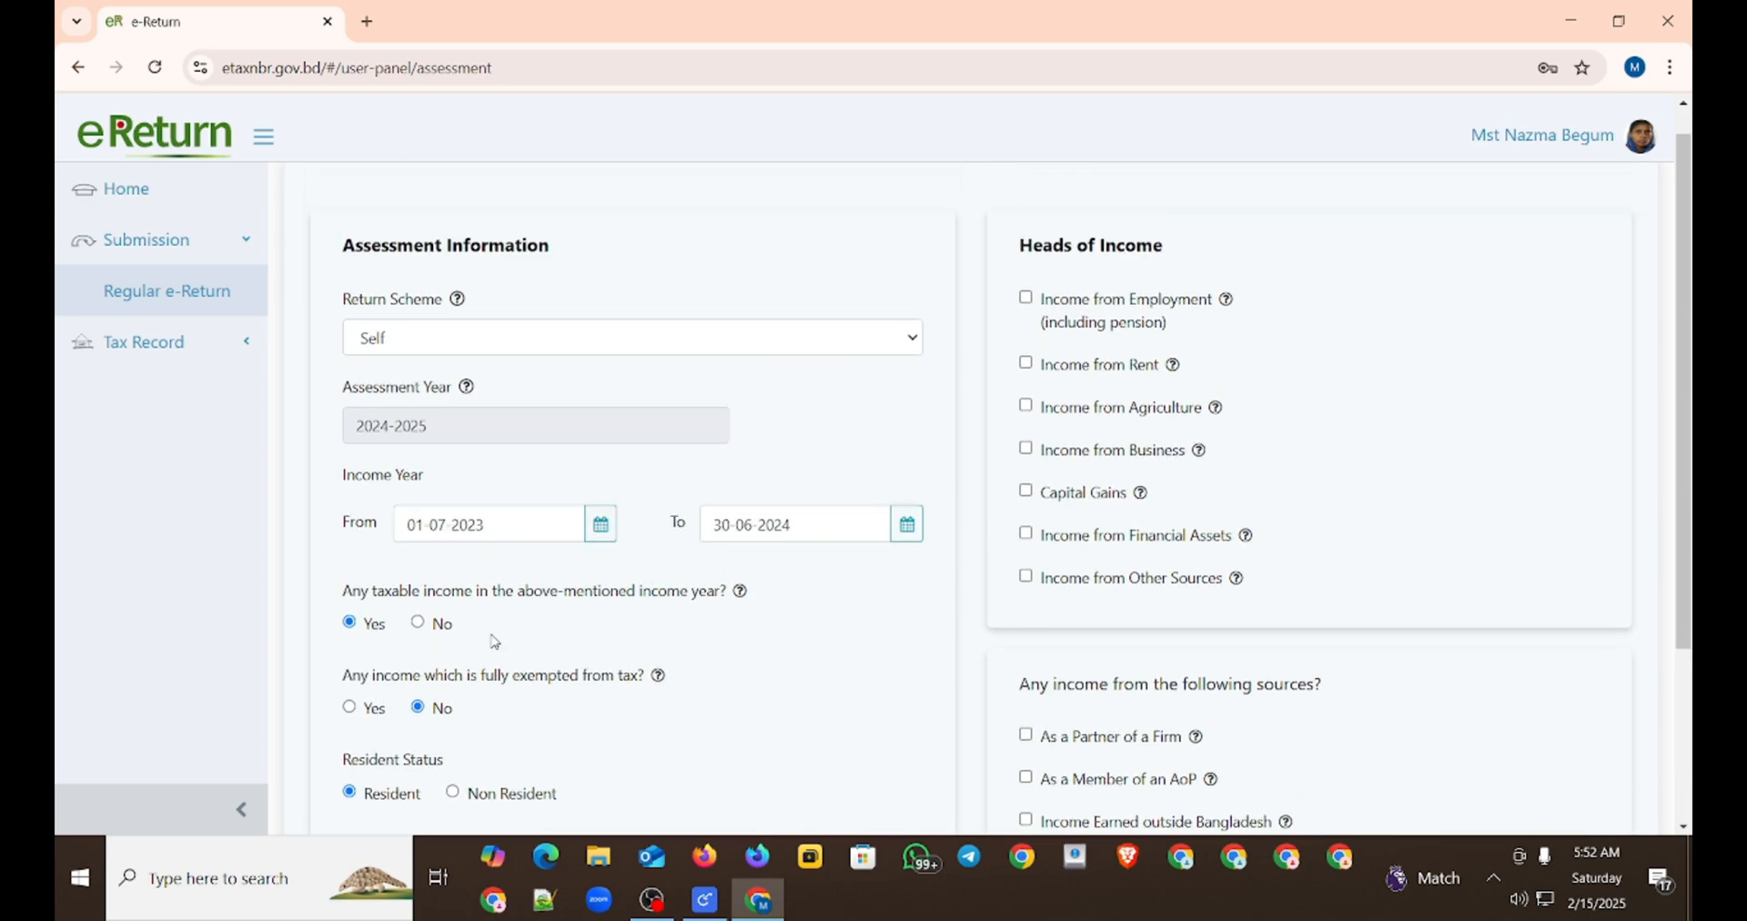
scroll(494, 637, "down", 2)
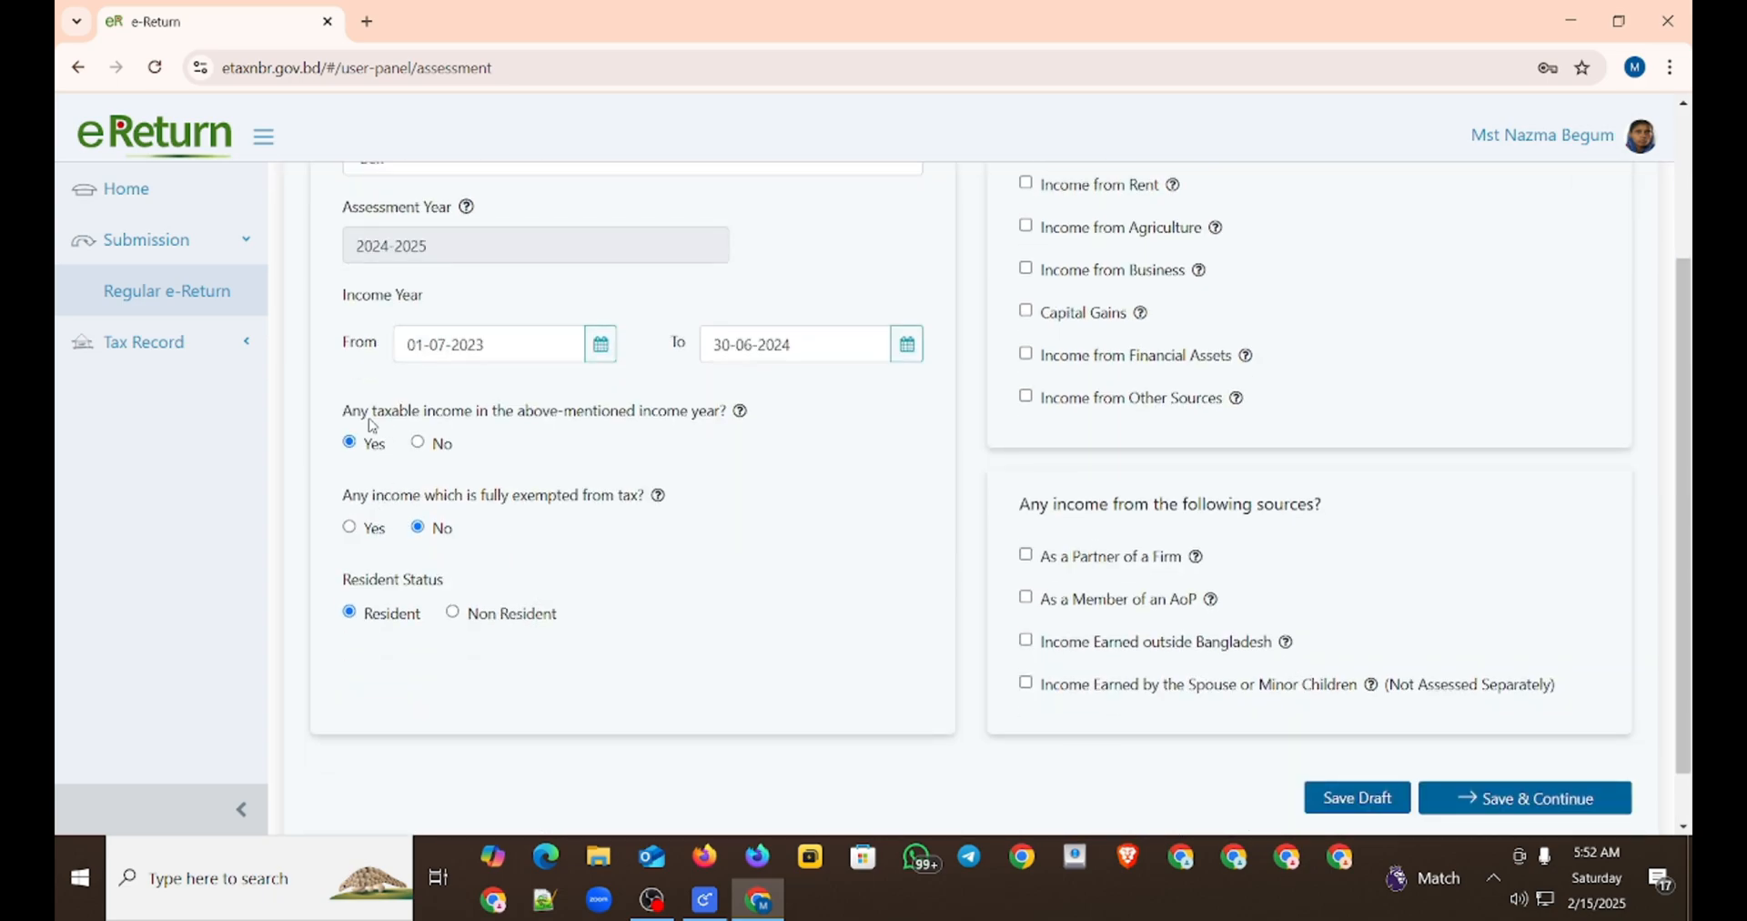
left_click_drag(353, 411, 744, 421)
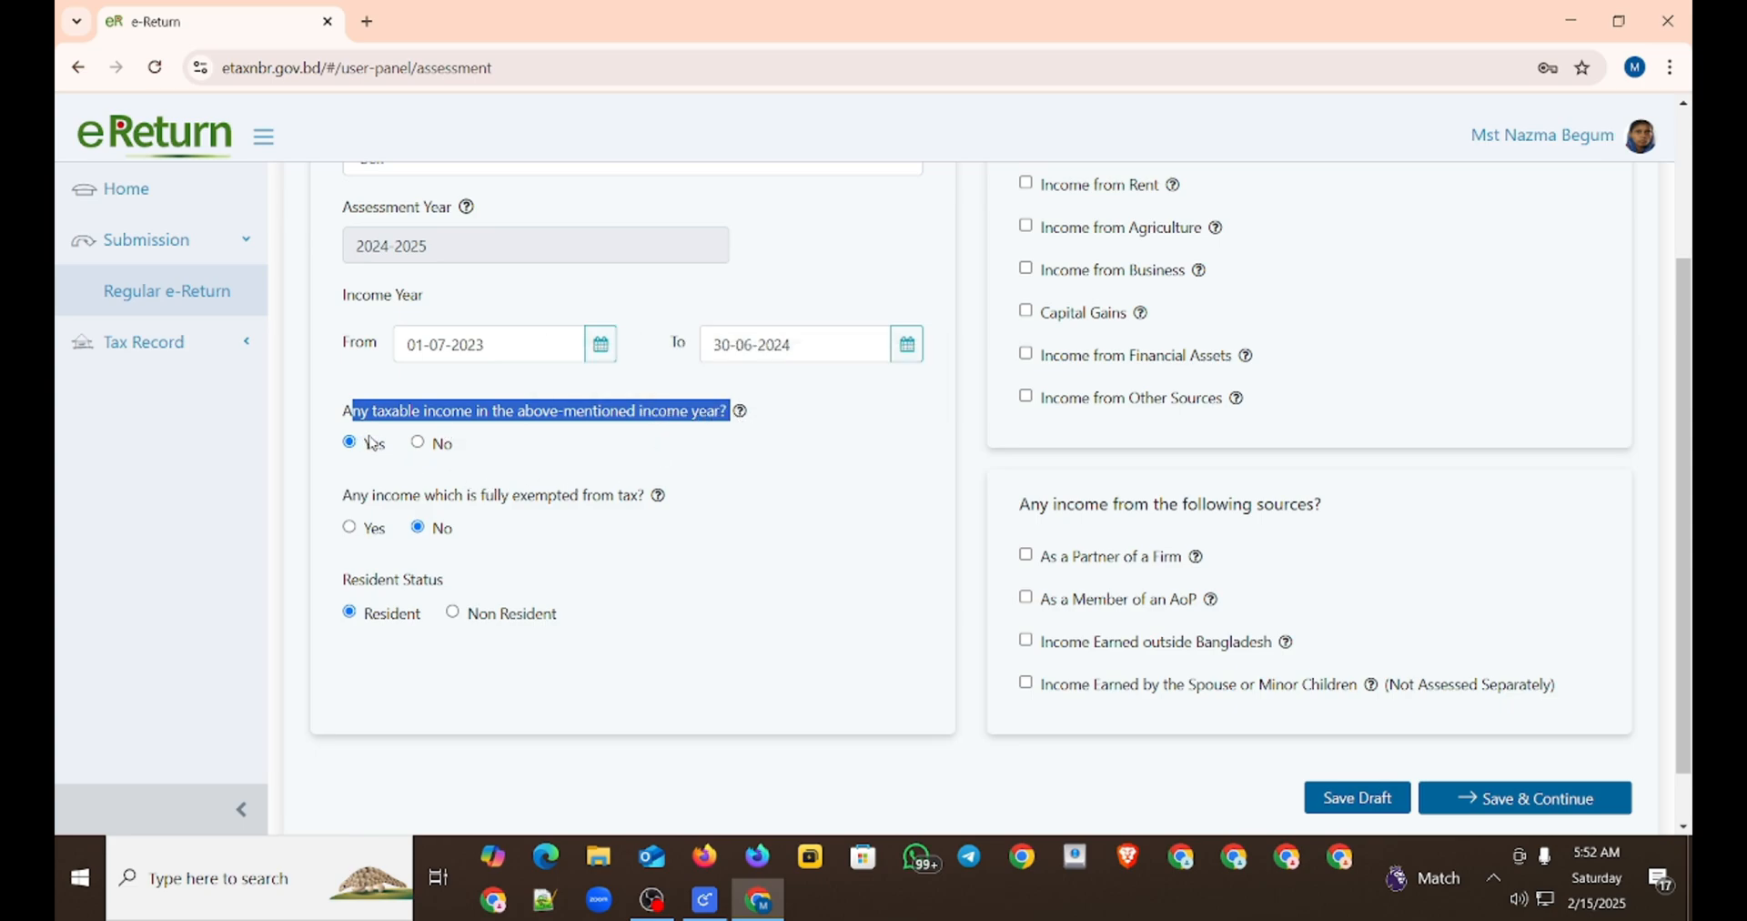
left_click(419, 443)
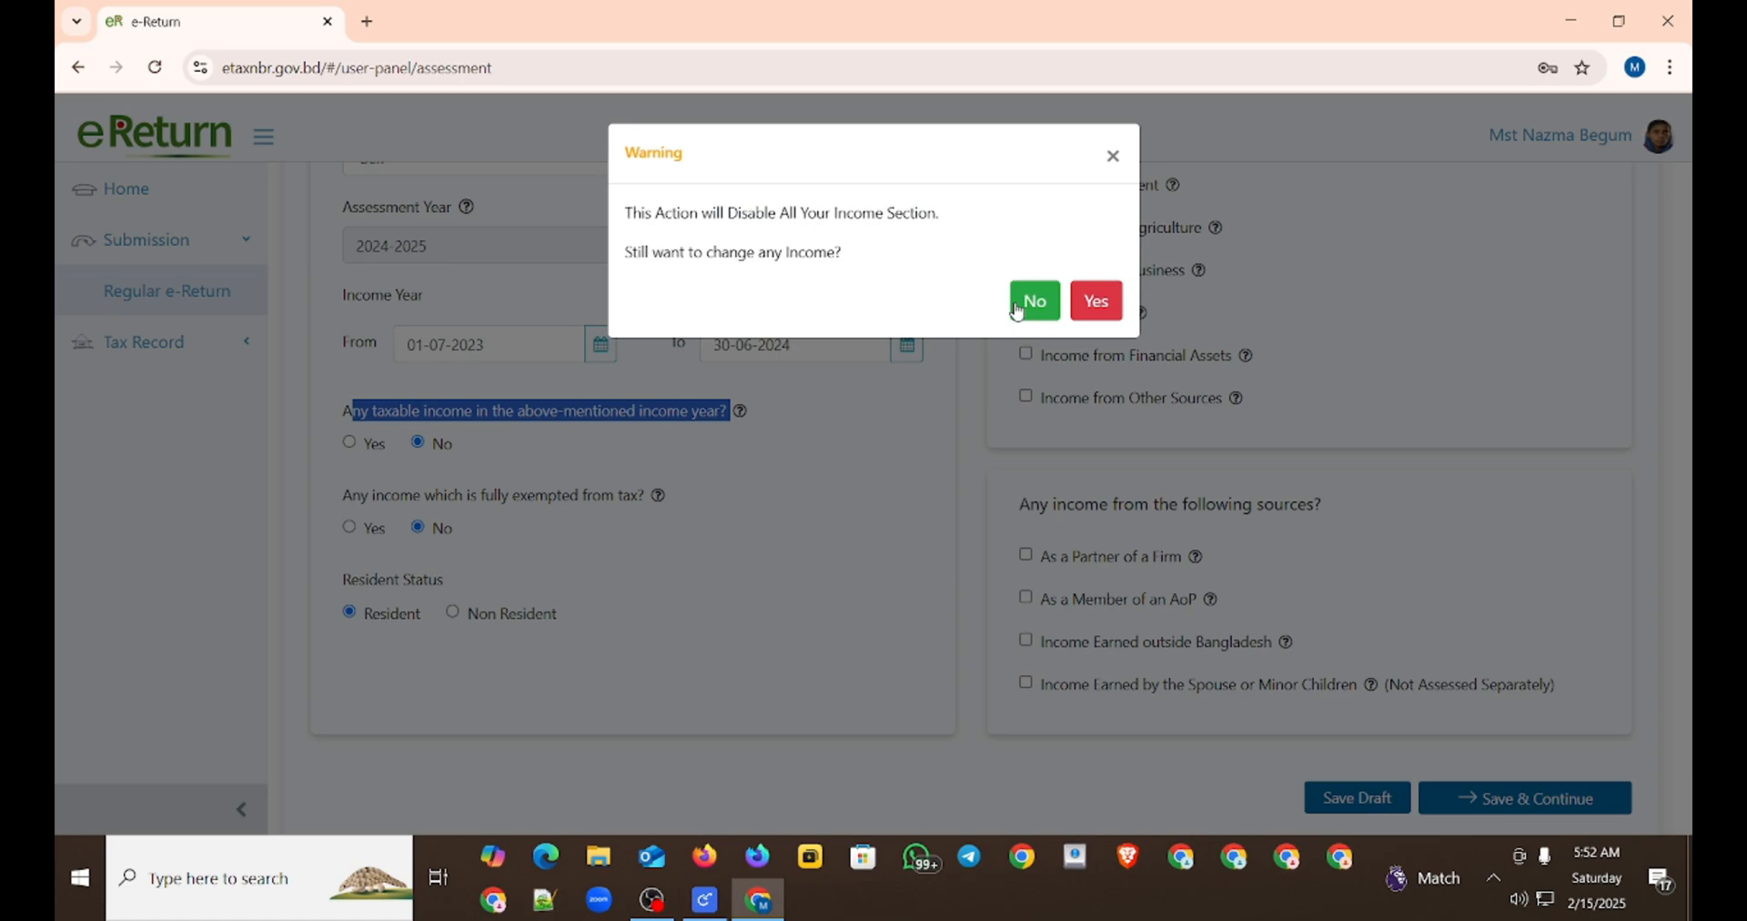
left_click(1096, 300)
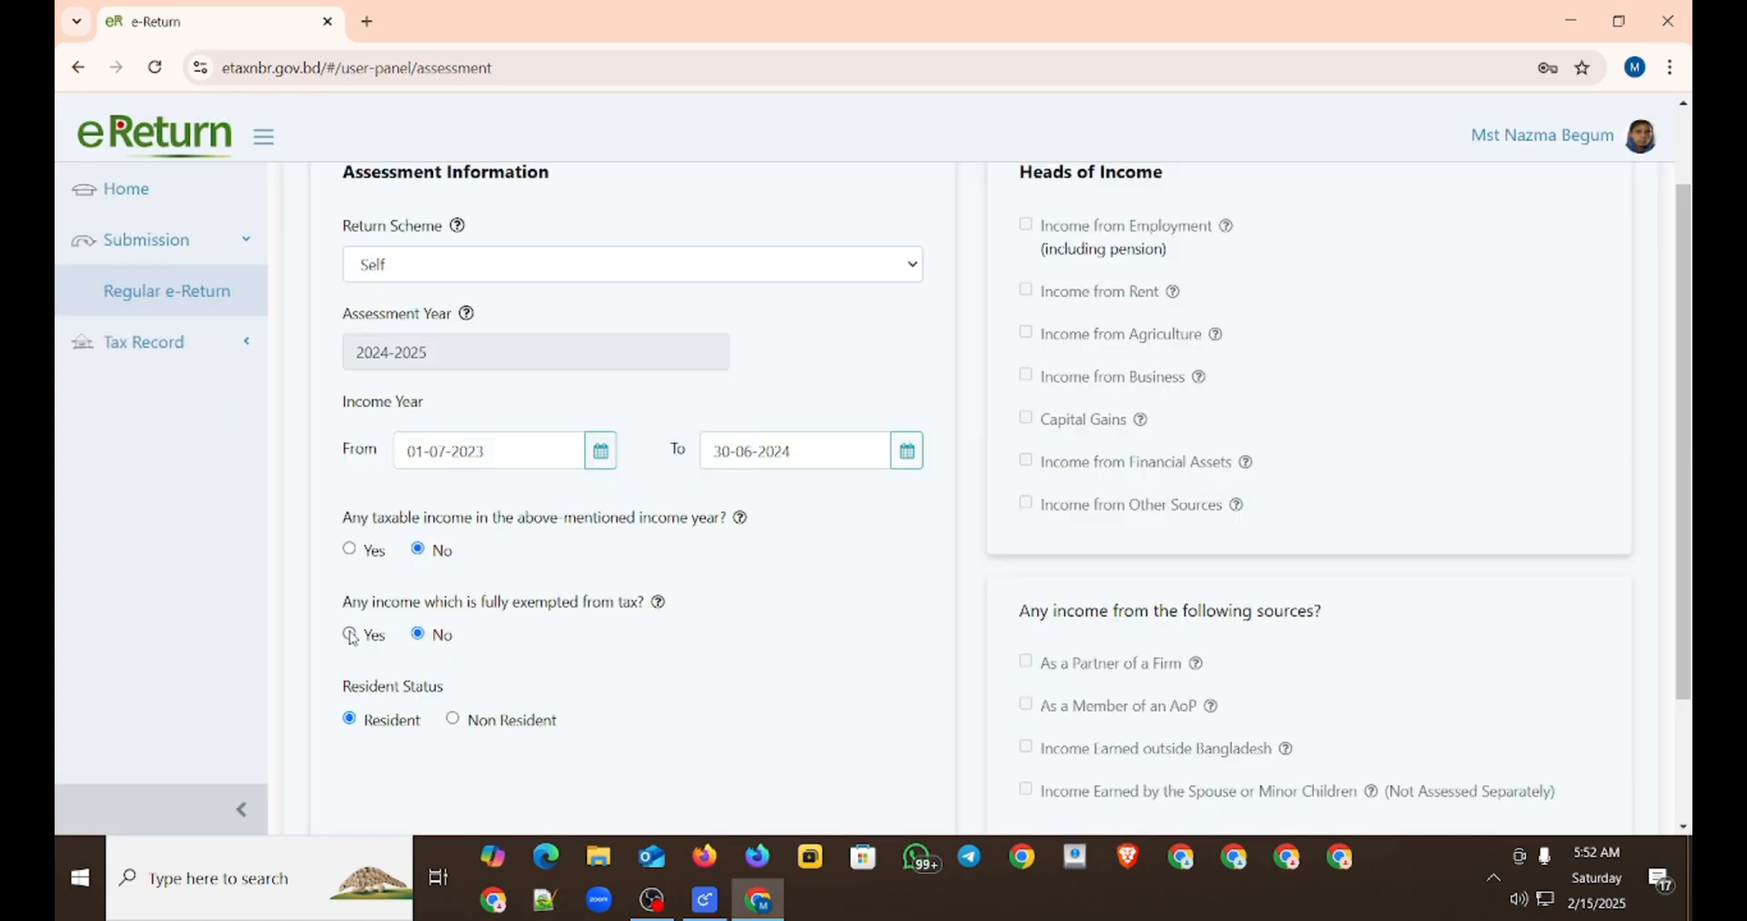
scroll(752, 643, "down", 3)
left_click(1501, 742)
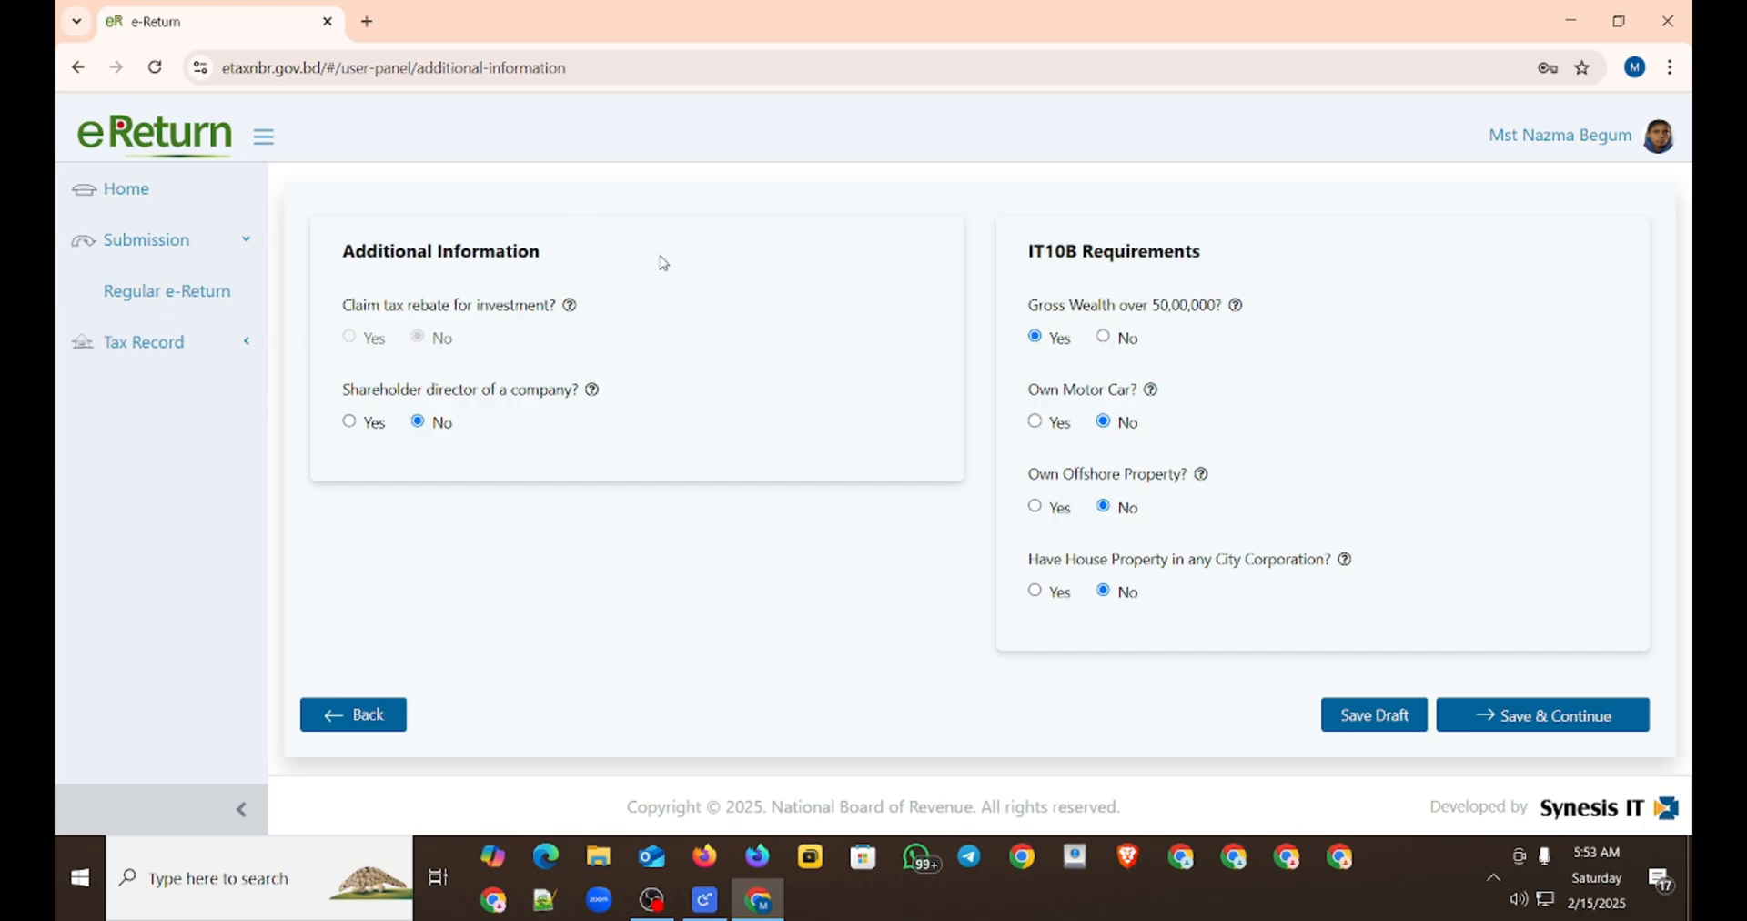
Step: Answer No to gross wealth over 50,00,000 in the IT10B requirements, and save to continue
left_click(1105, 340)
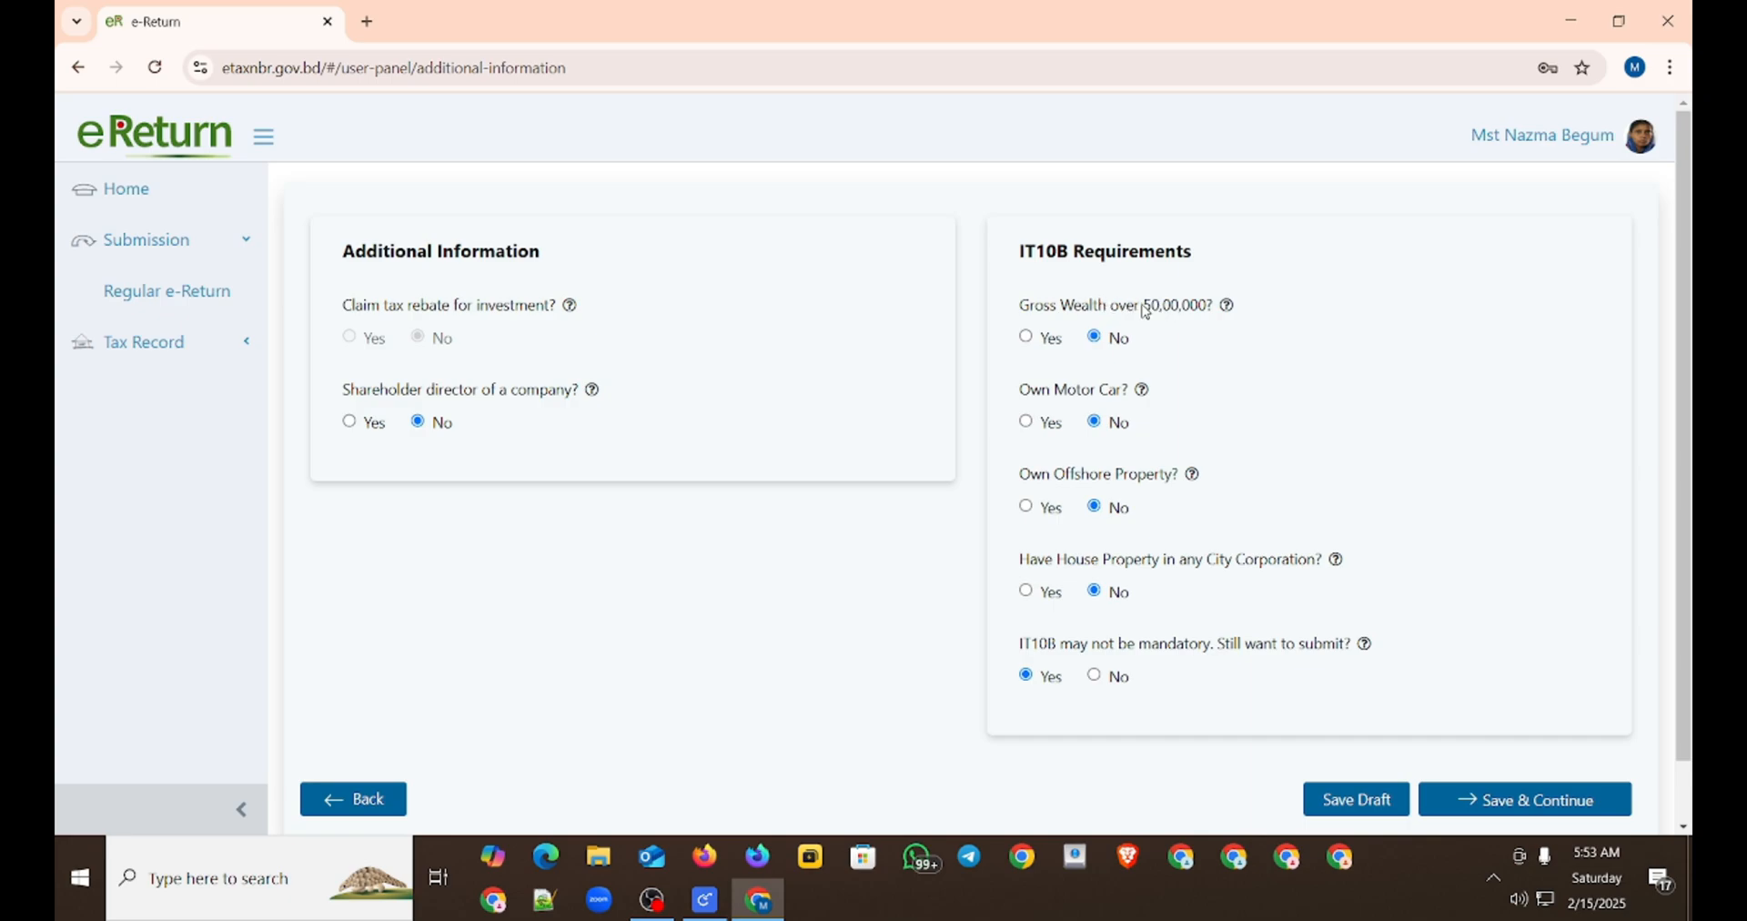
left_click(1467, 811)
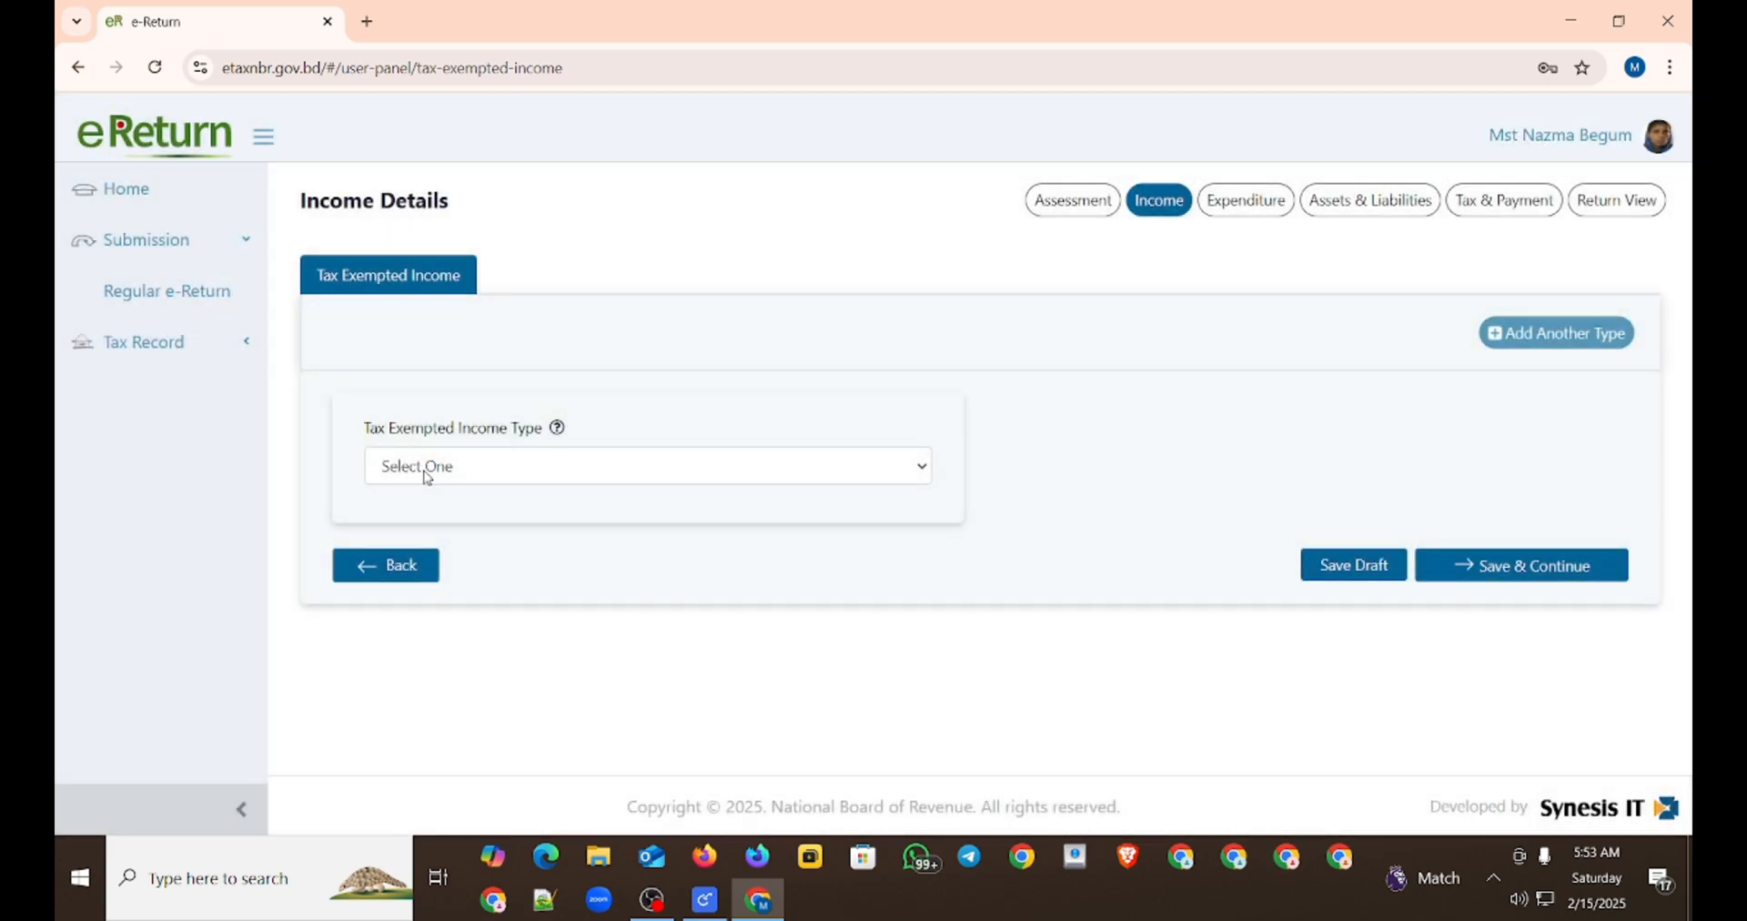
Step: Choose Foreign Remittance as the tax exempted income type and set the total remitted amount to 60,000
left_click(428, 475)
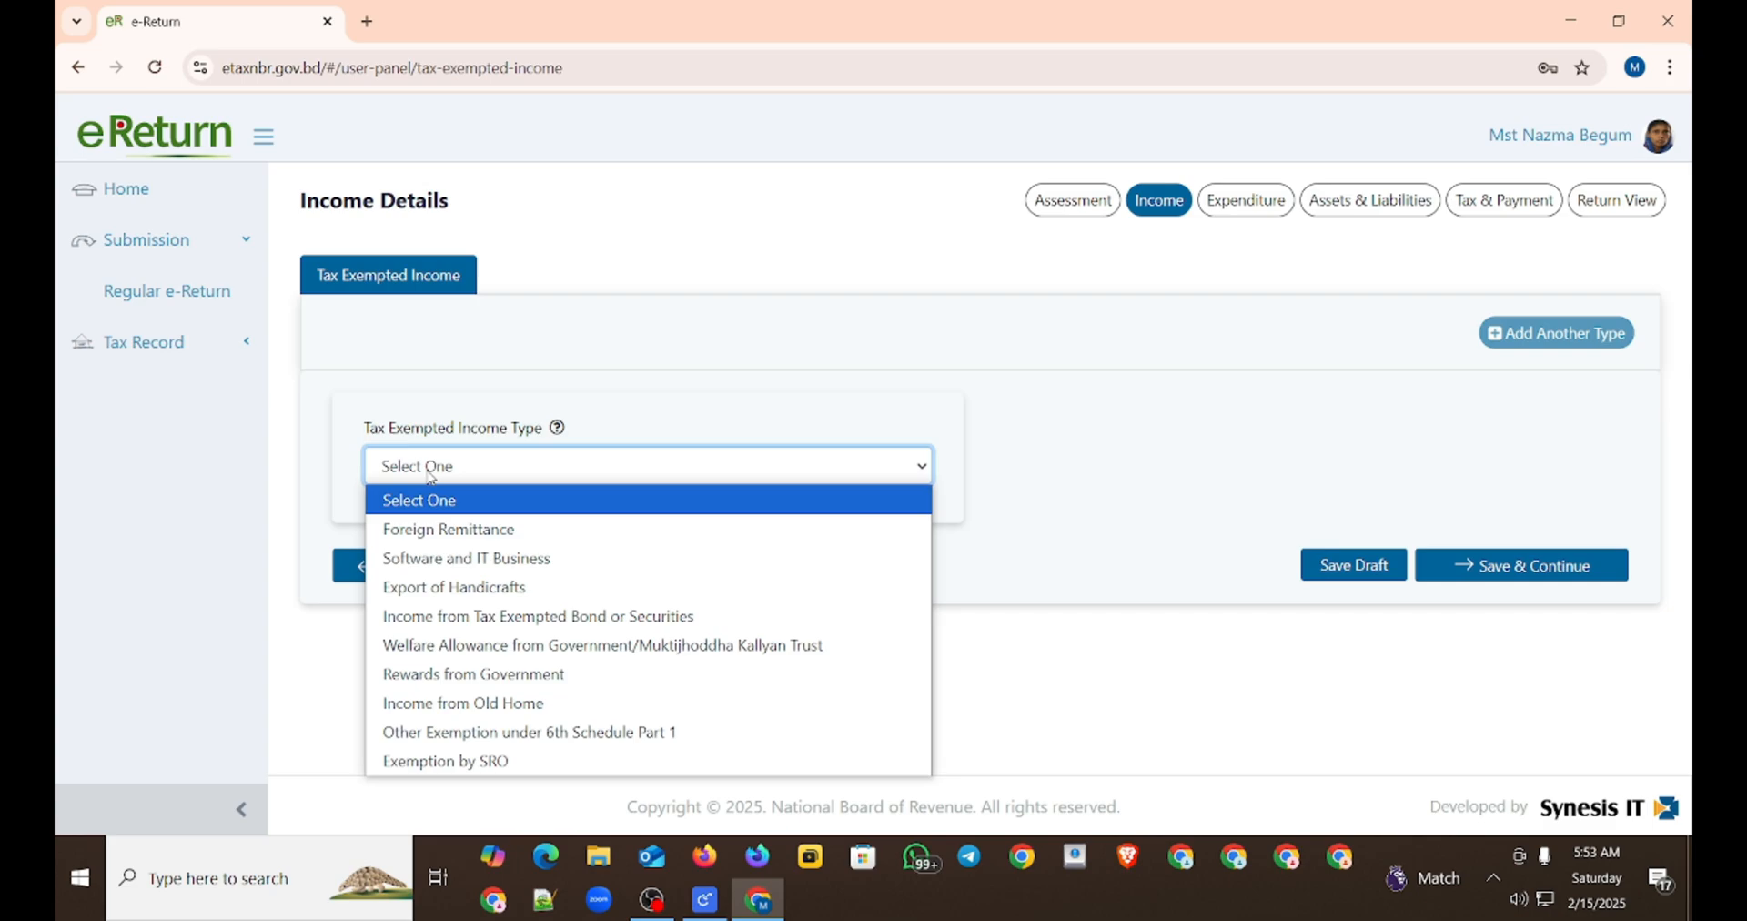
left_click(415, 531)
scroll(437, 536, "down", 3)
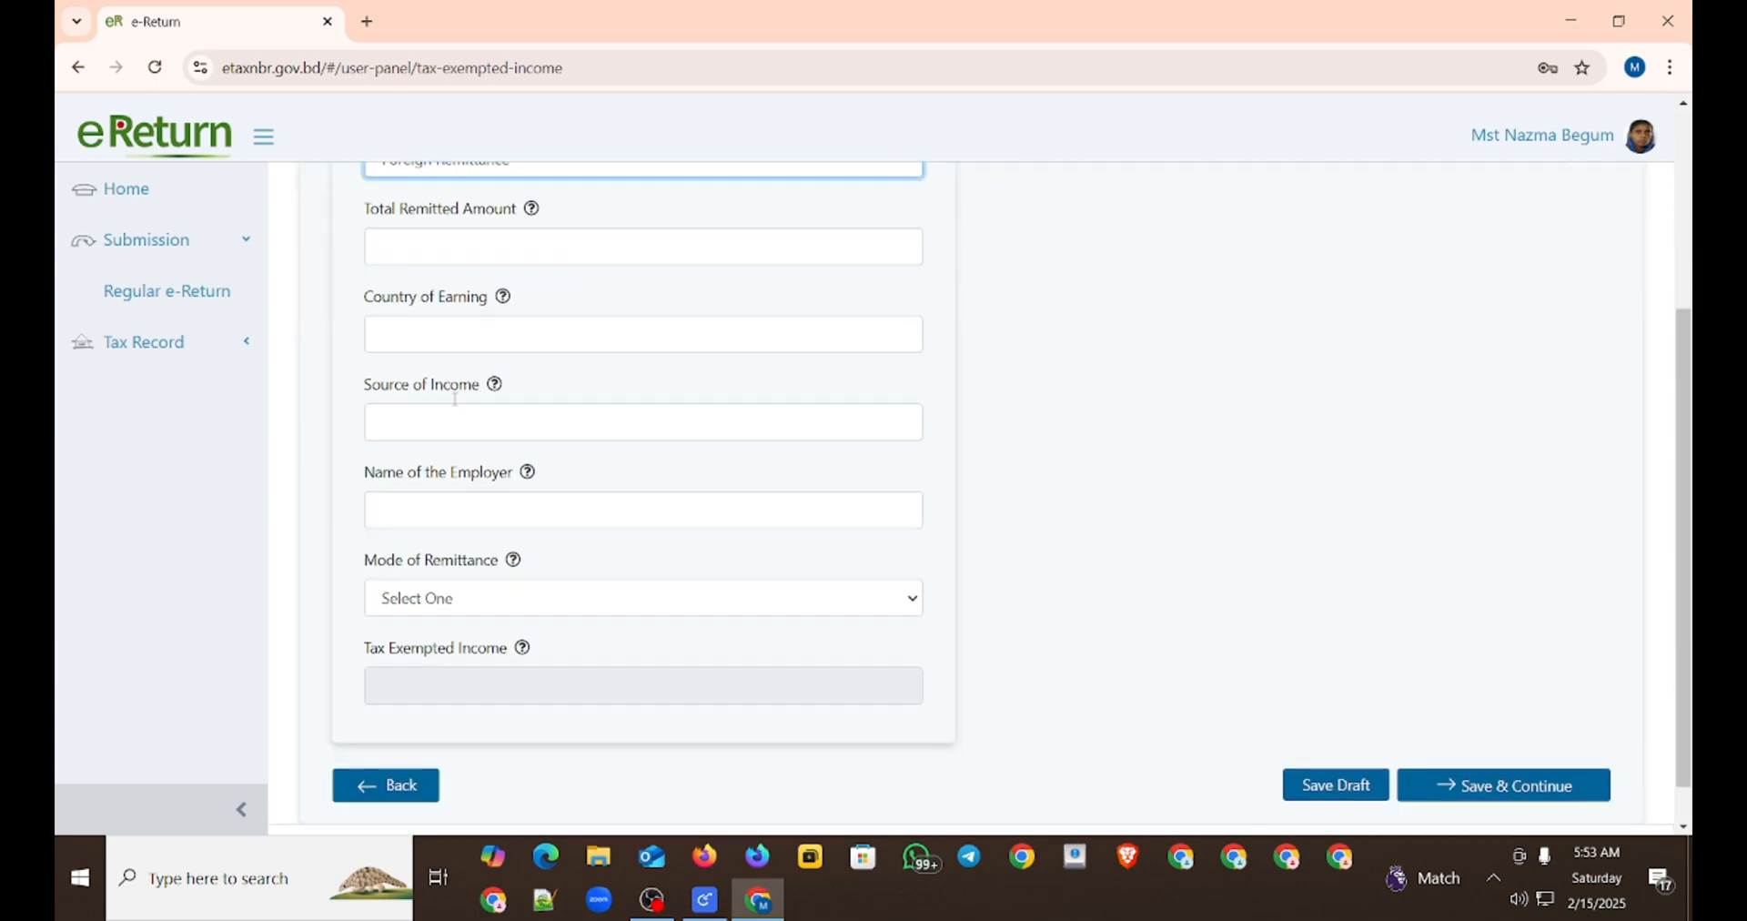
left_click(518, 224)
type("600000")
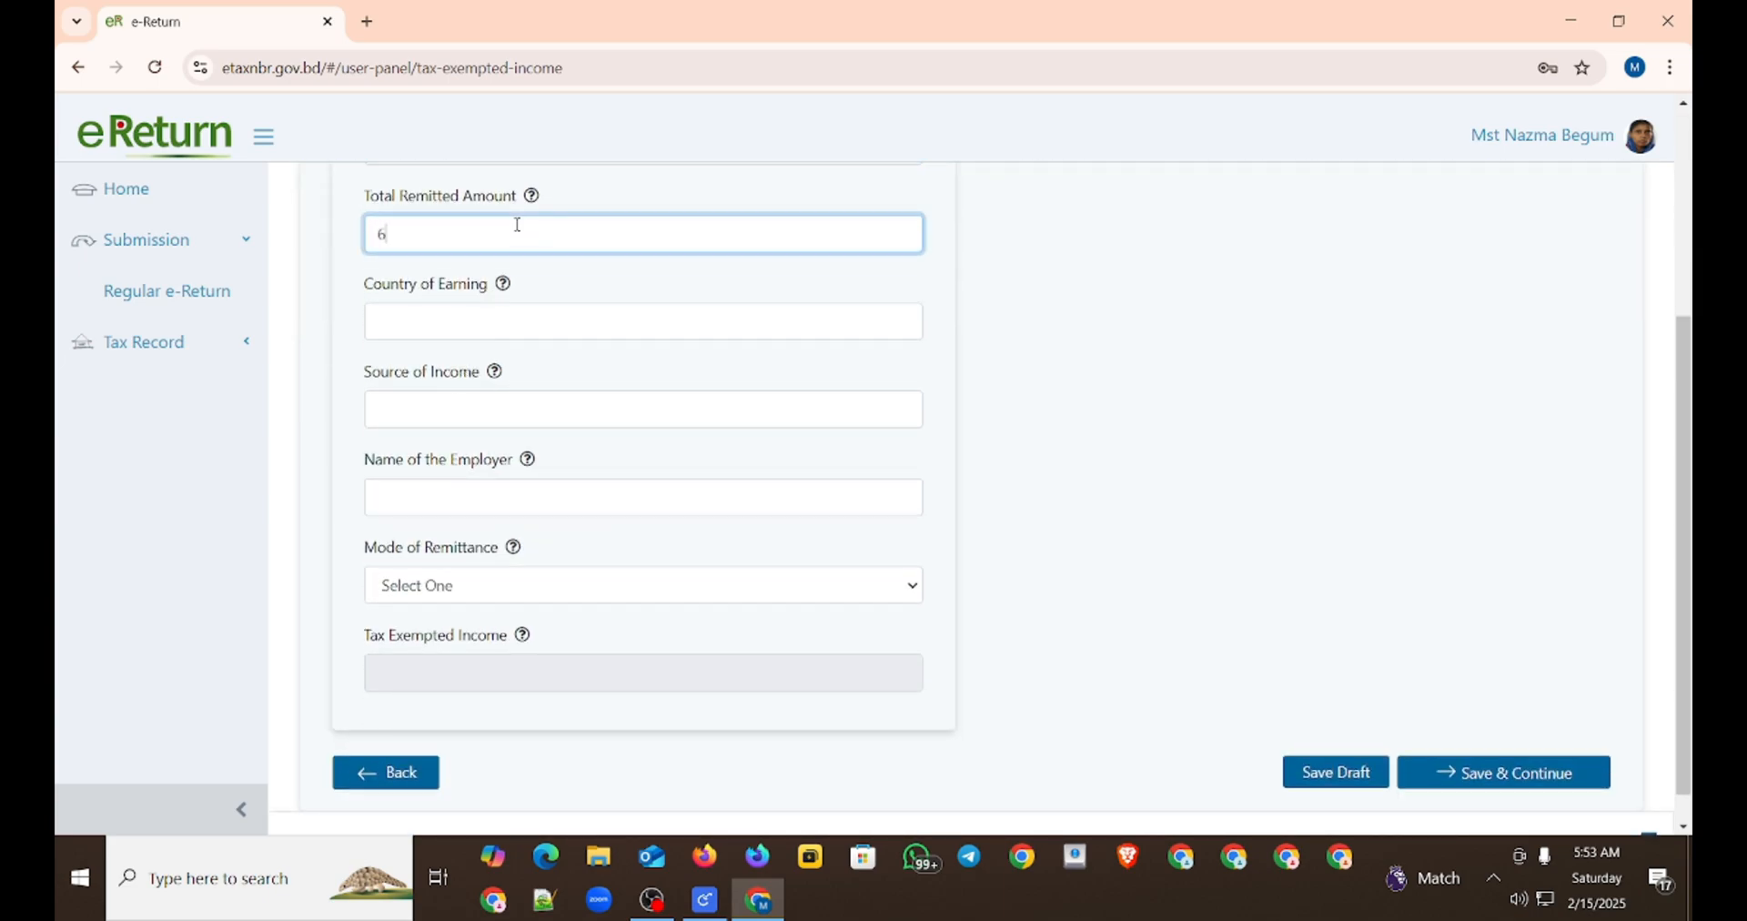
Step: Fill in the remittance details with country of earning USA, source of income Freelancing and employer Amazon
left_click(435, 306)
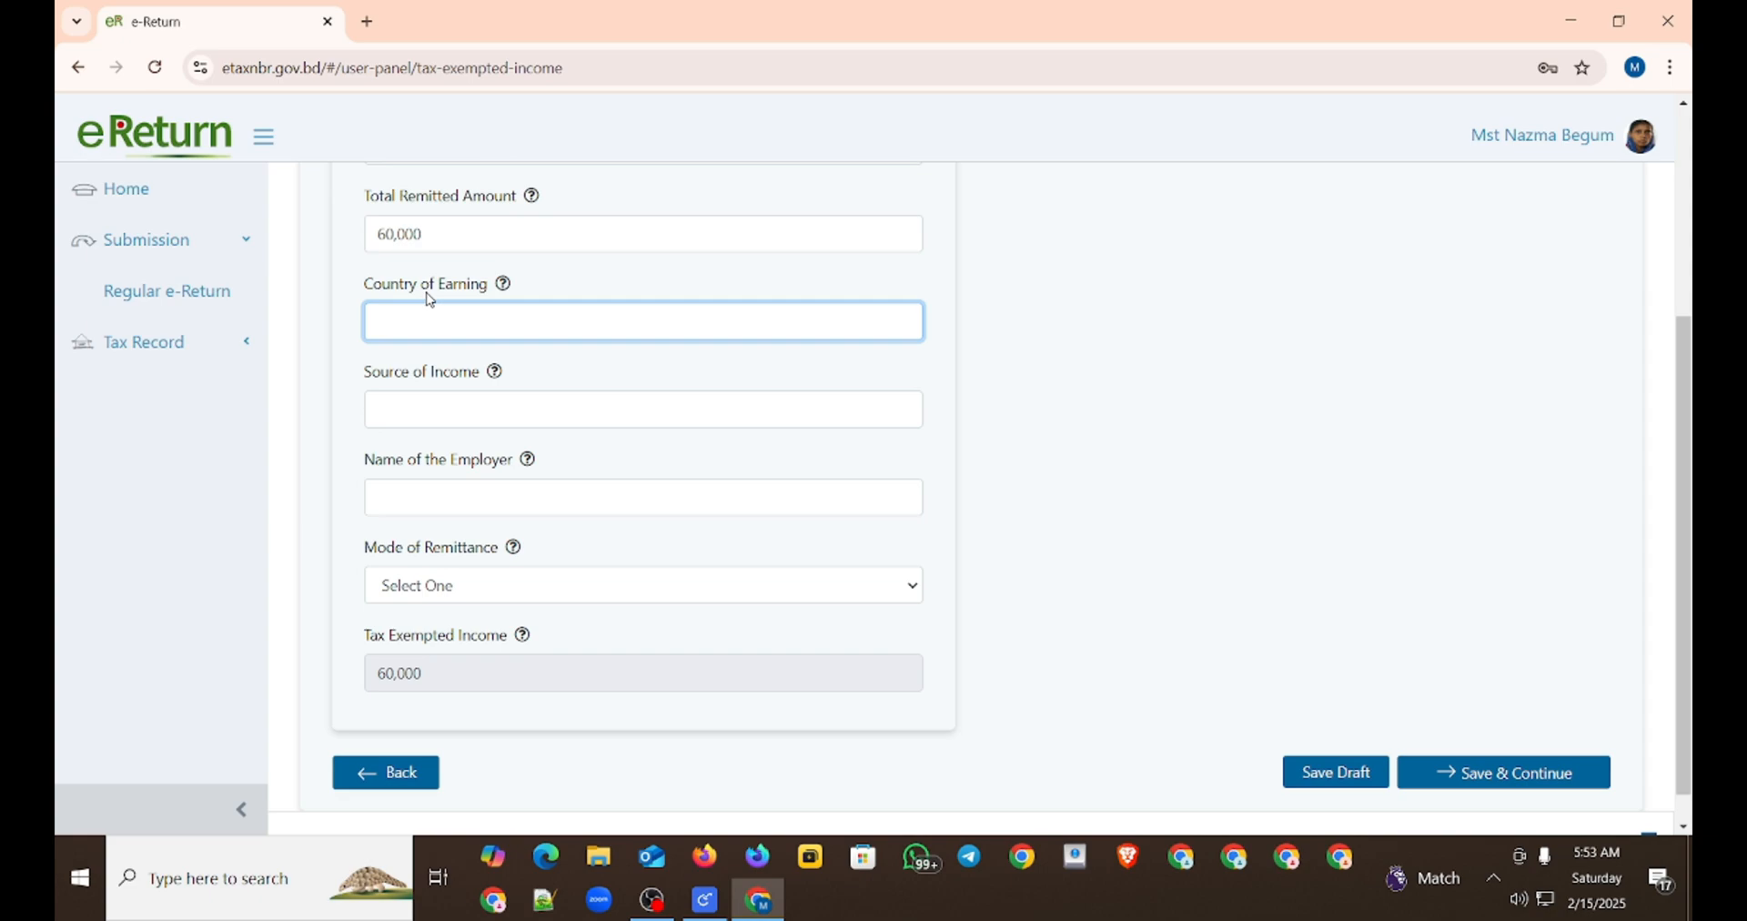
type("USA")
left_click(560, 394)
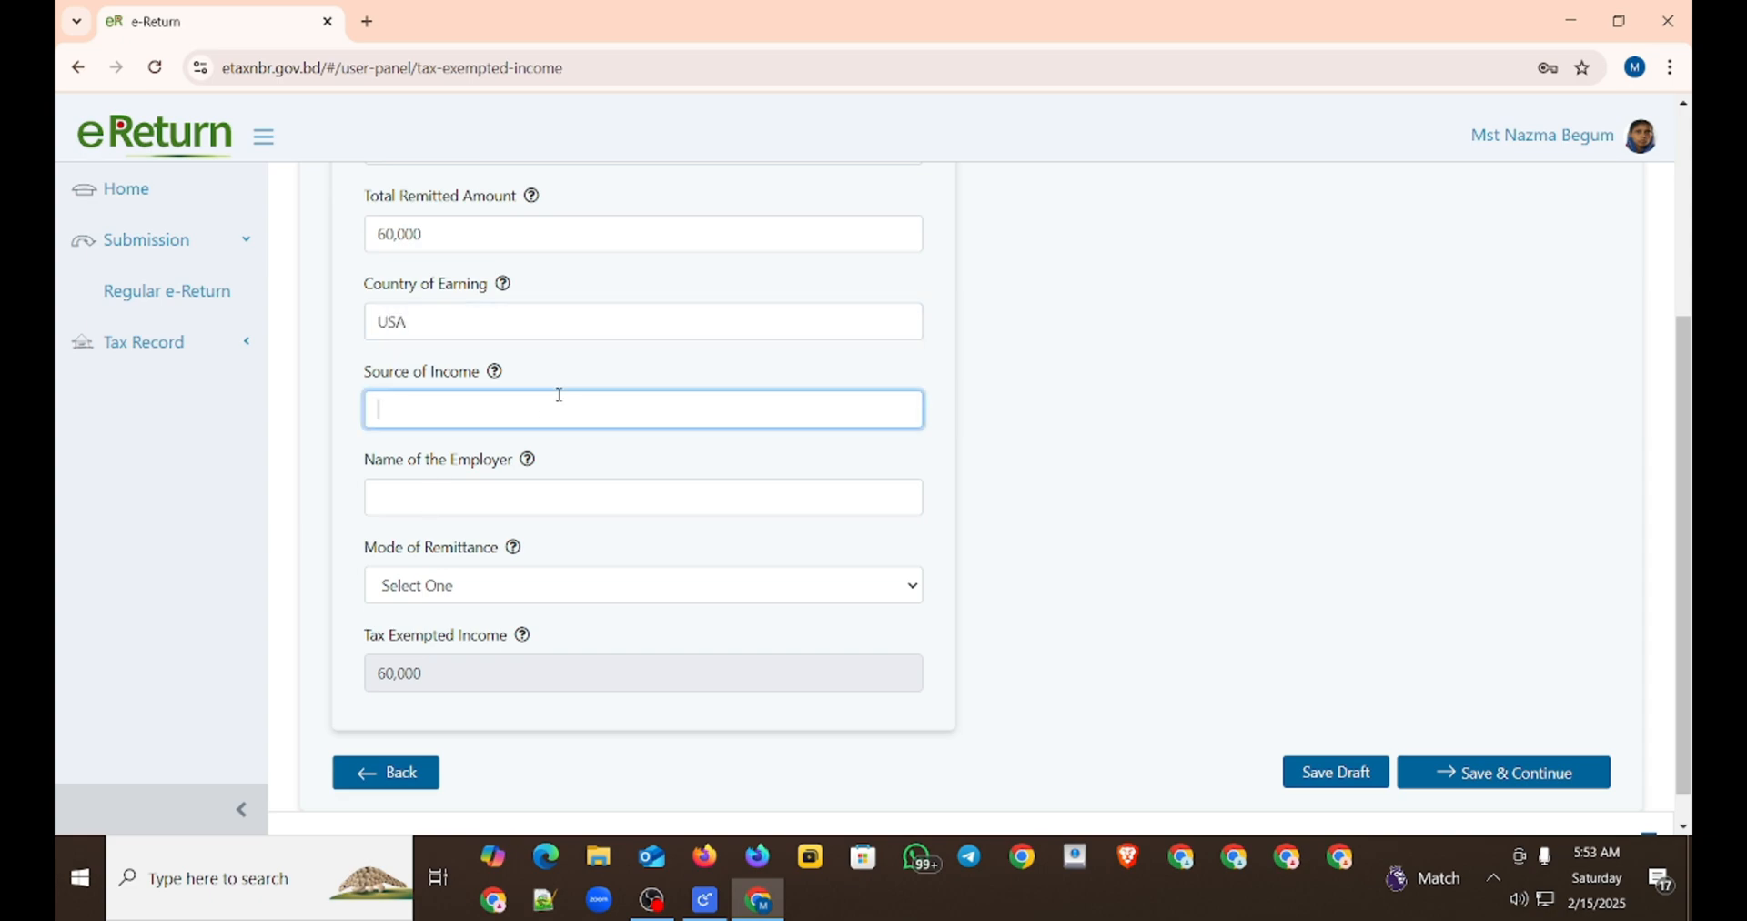
type("Freelan")
type("cing")
left_click(460, 491)
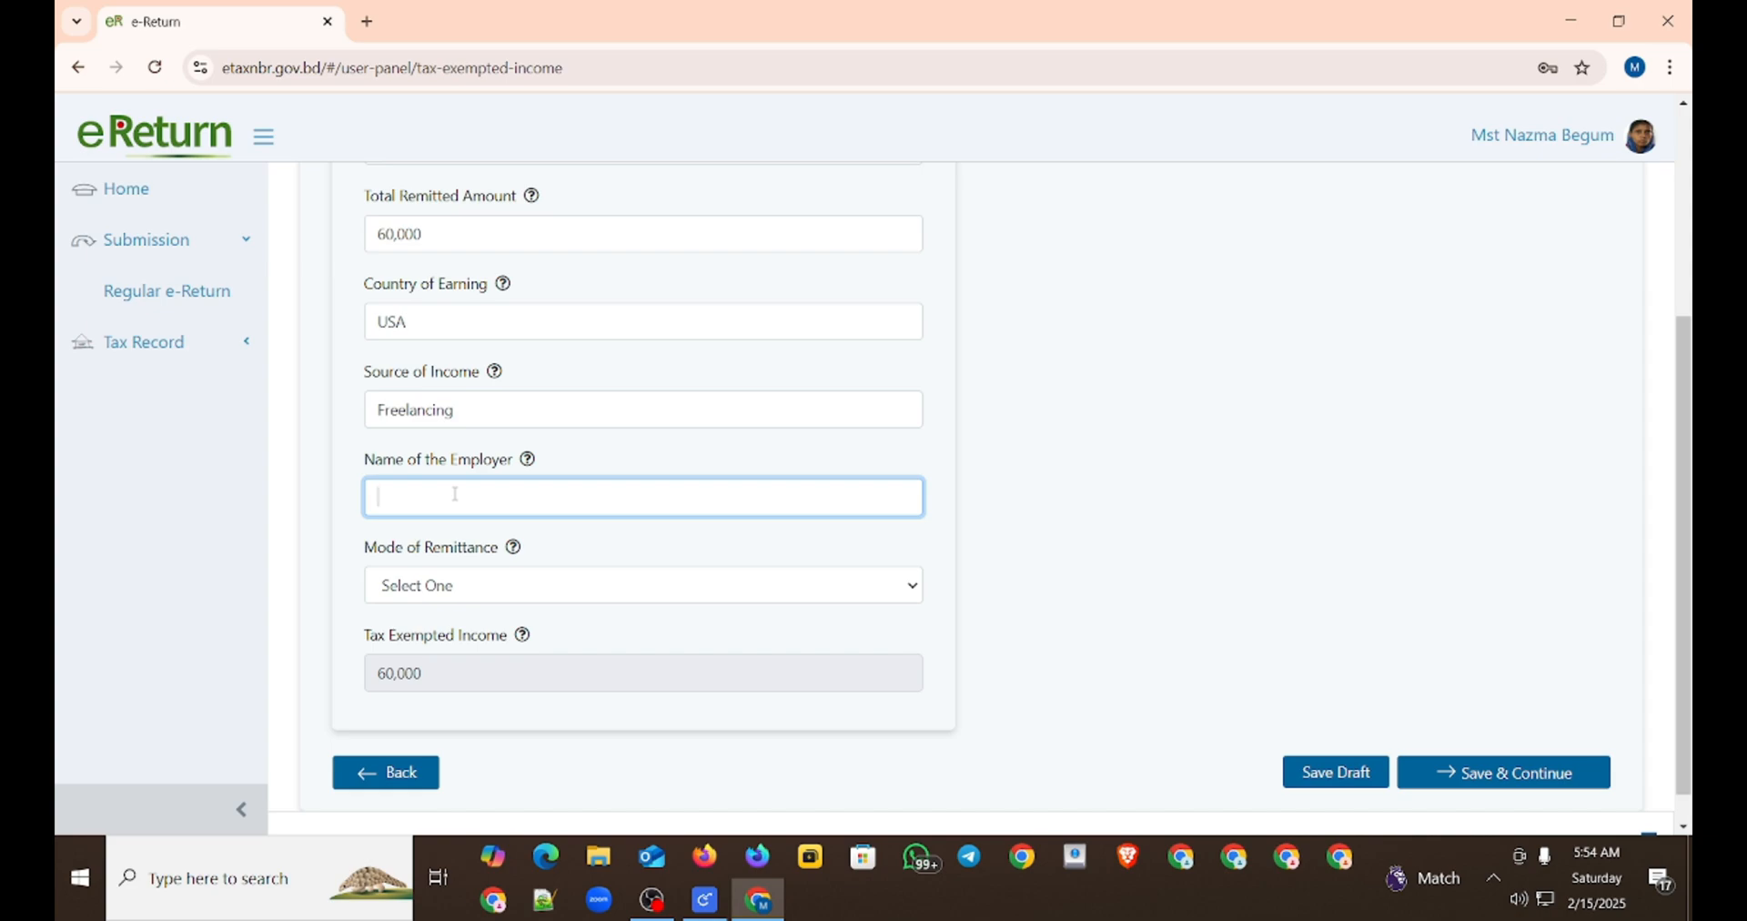
type("Amazon")
Step: Set the mode of remittance to Banking Channel and fill in the bank or money transfer agency name
left_click(627, 571)
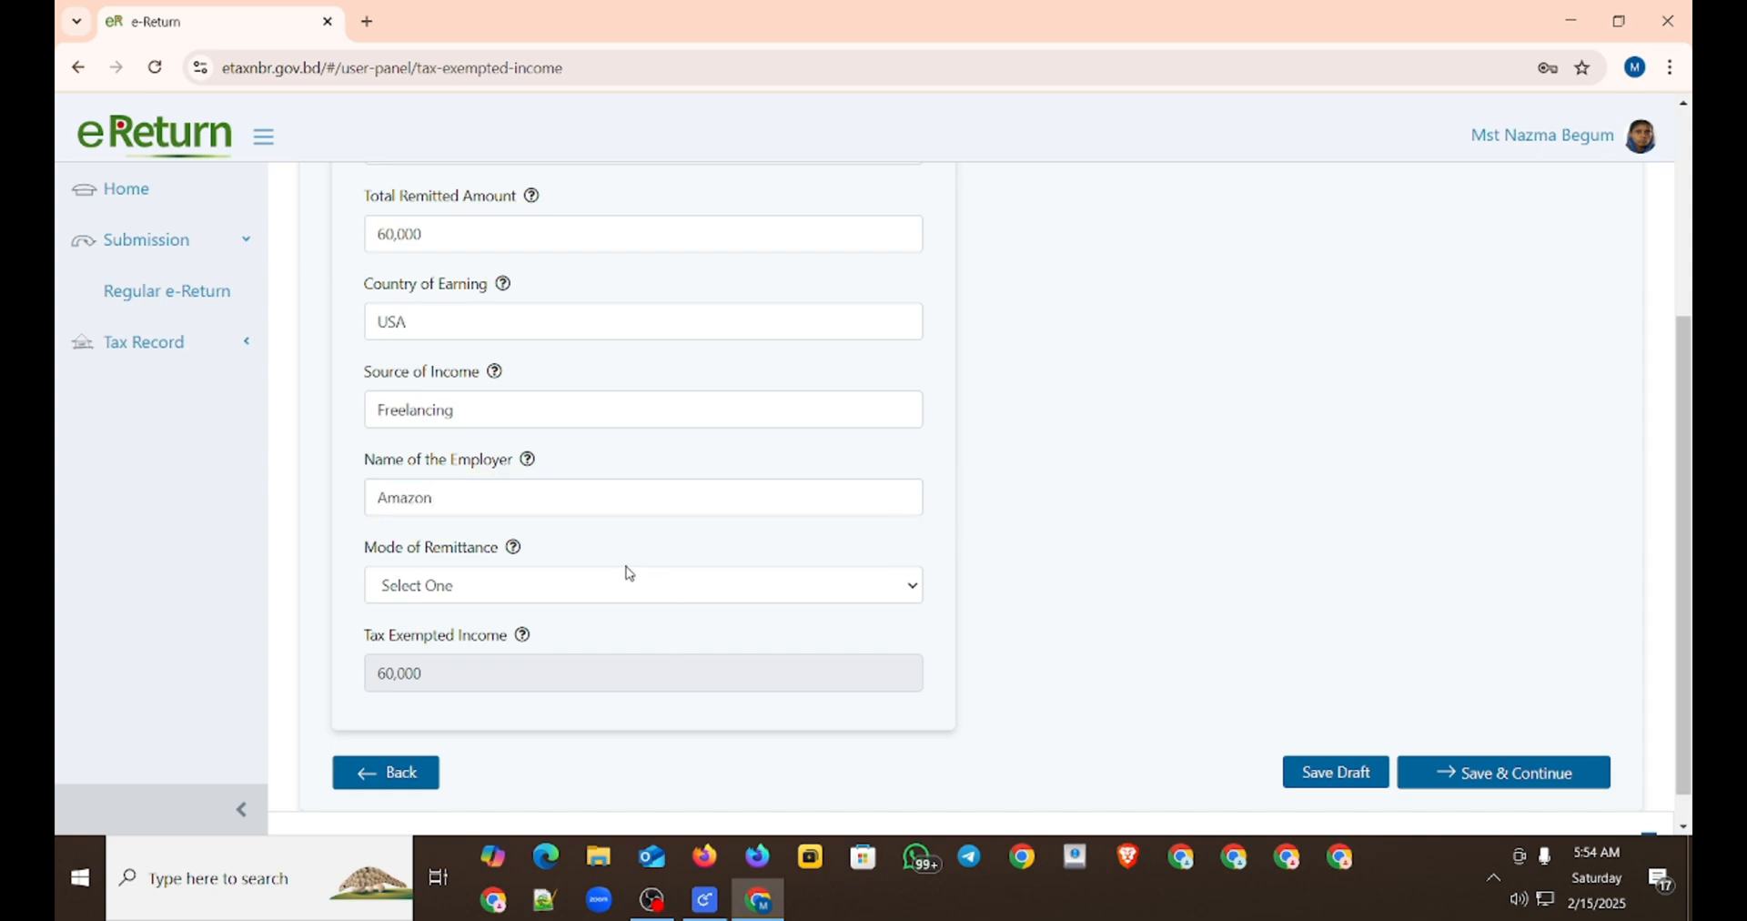
left_click(508, 649)
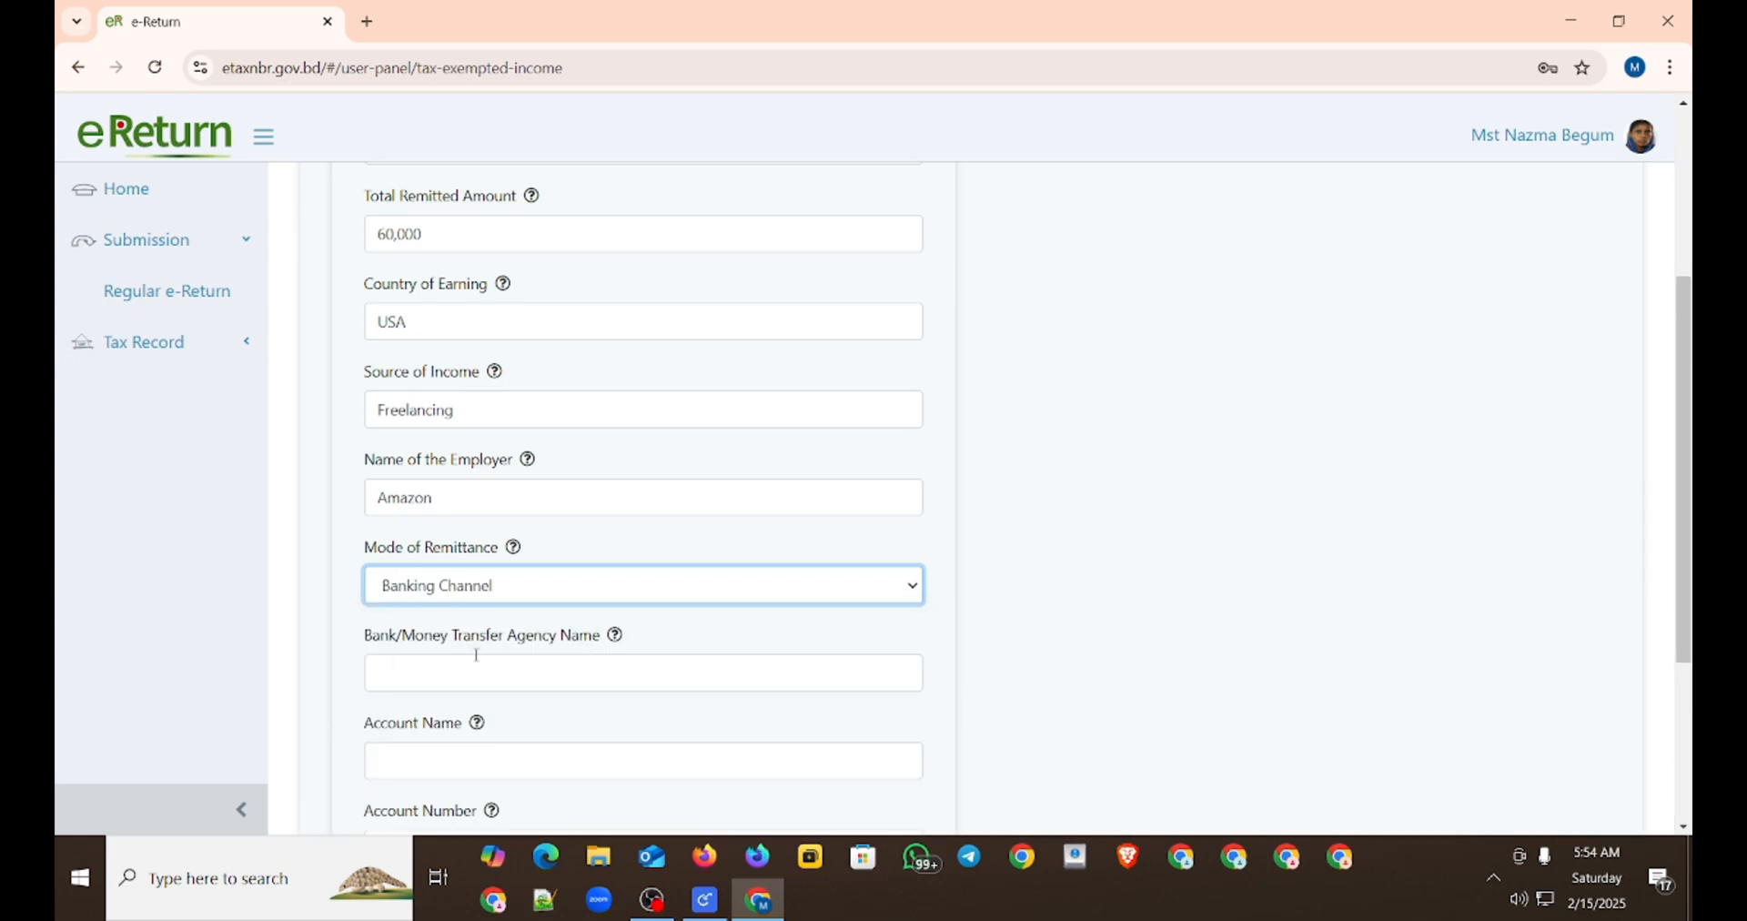
scroll(514, 364, "down", 3)
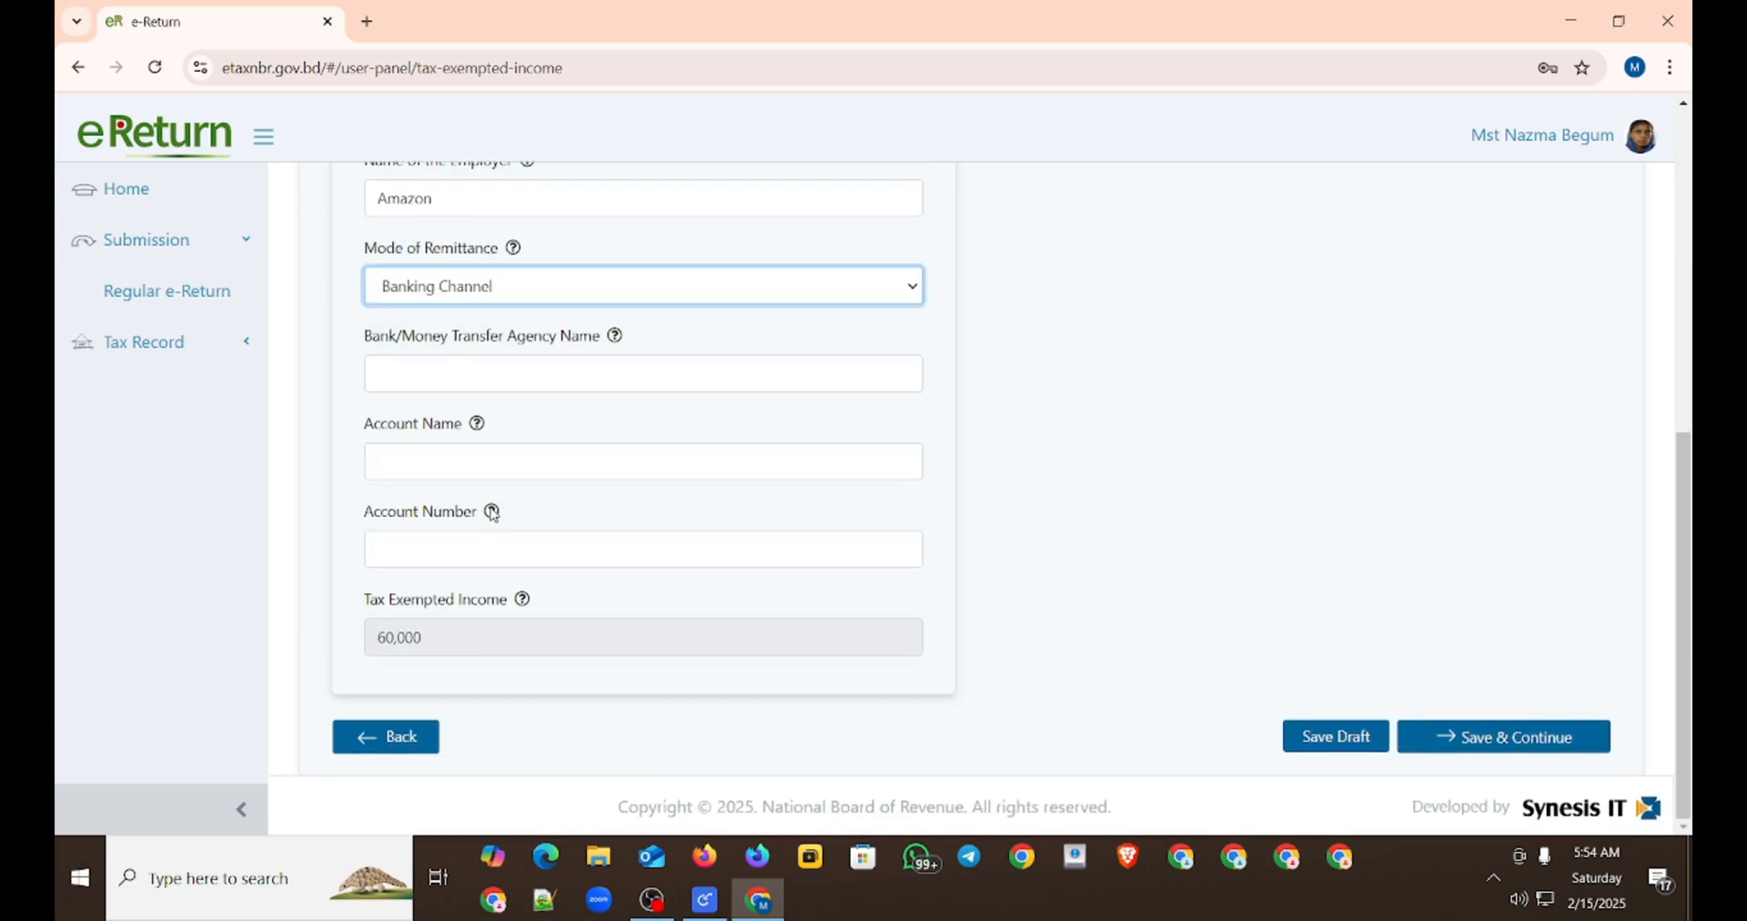
left_click(493, 369)
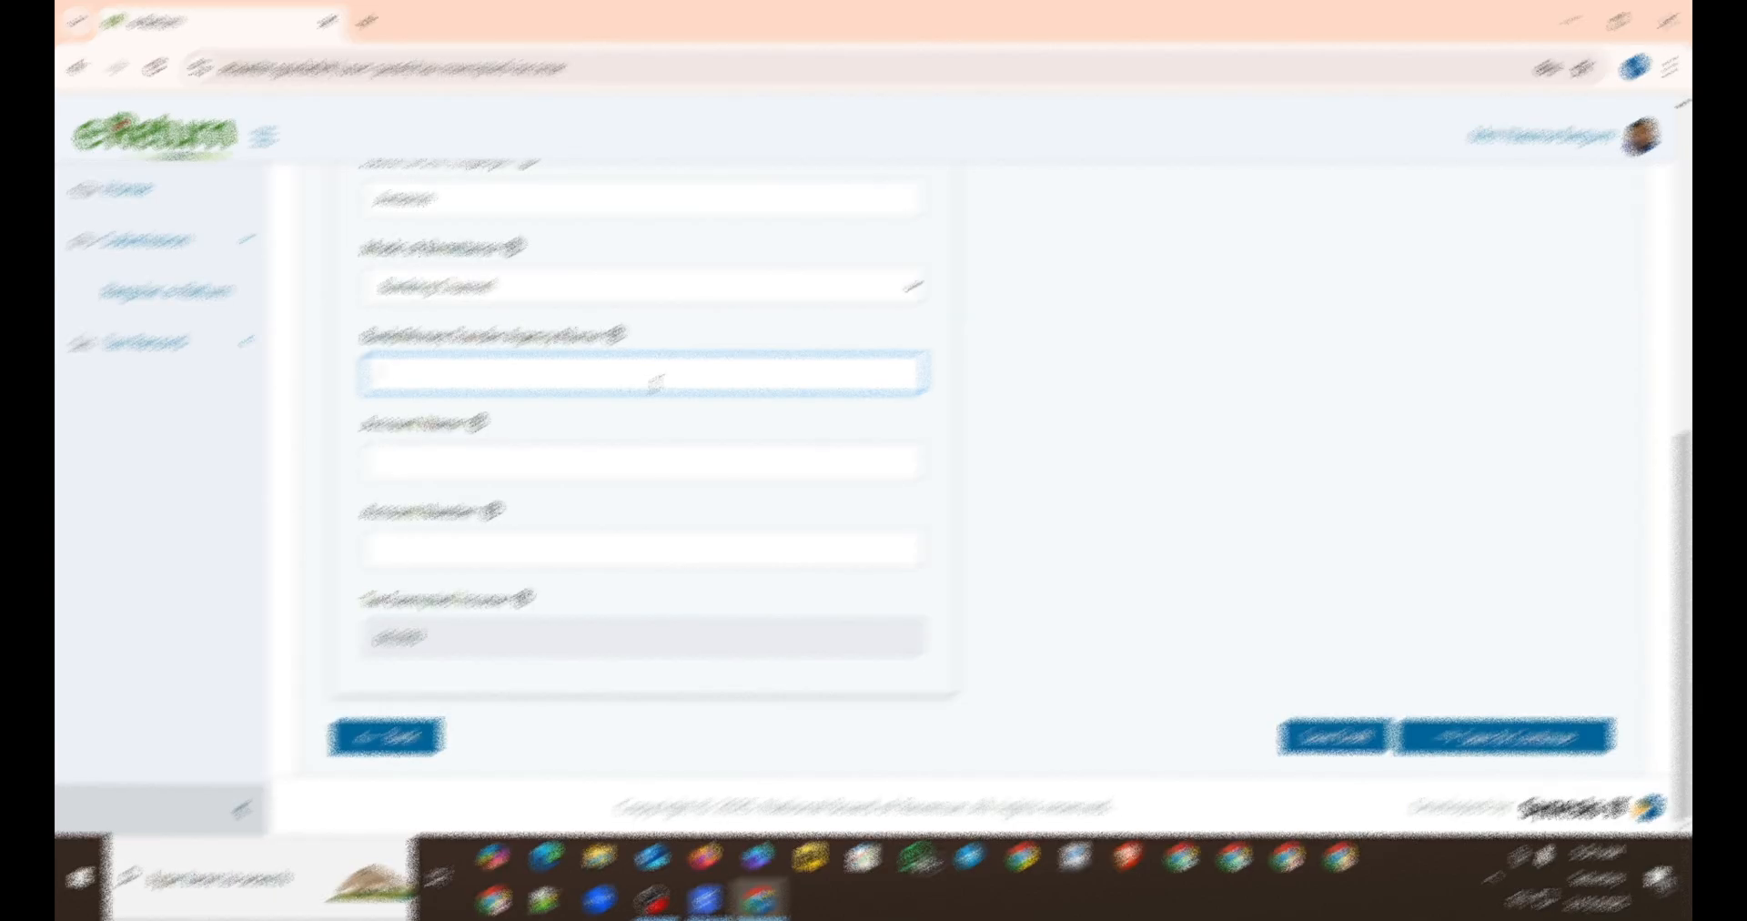
type("ABCeral")
key("BackSpace")
key("BackSpace")
key("BackSpace")
key("BackSpace")
key("BackSpace")
key("BackSpace")
key("BackSpace")
type("Sant Bank Ltd.")
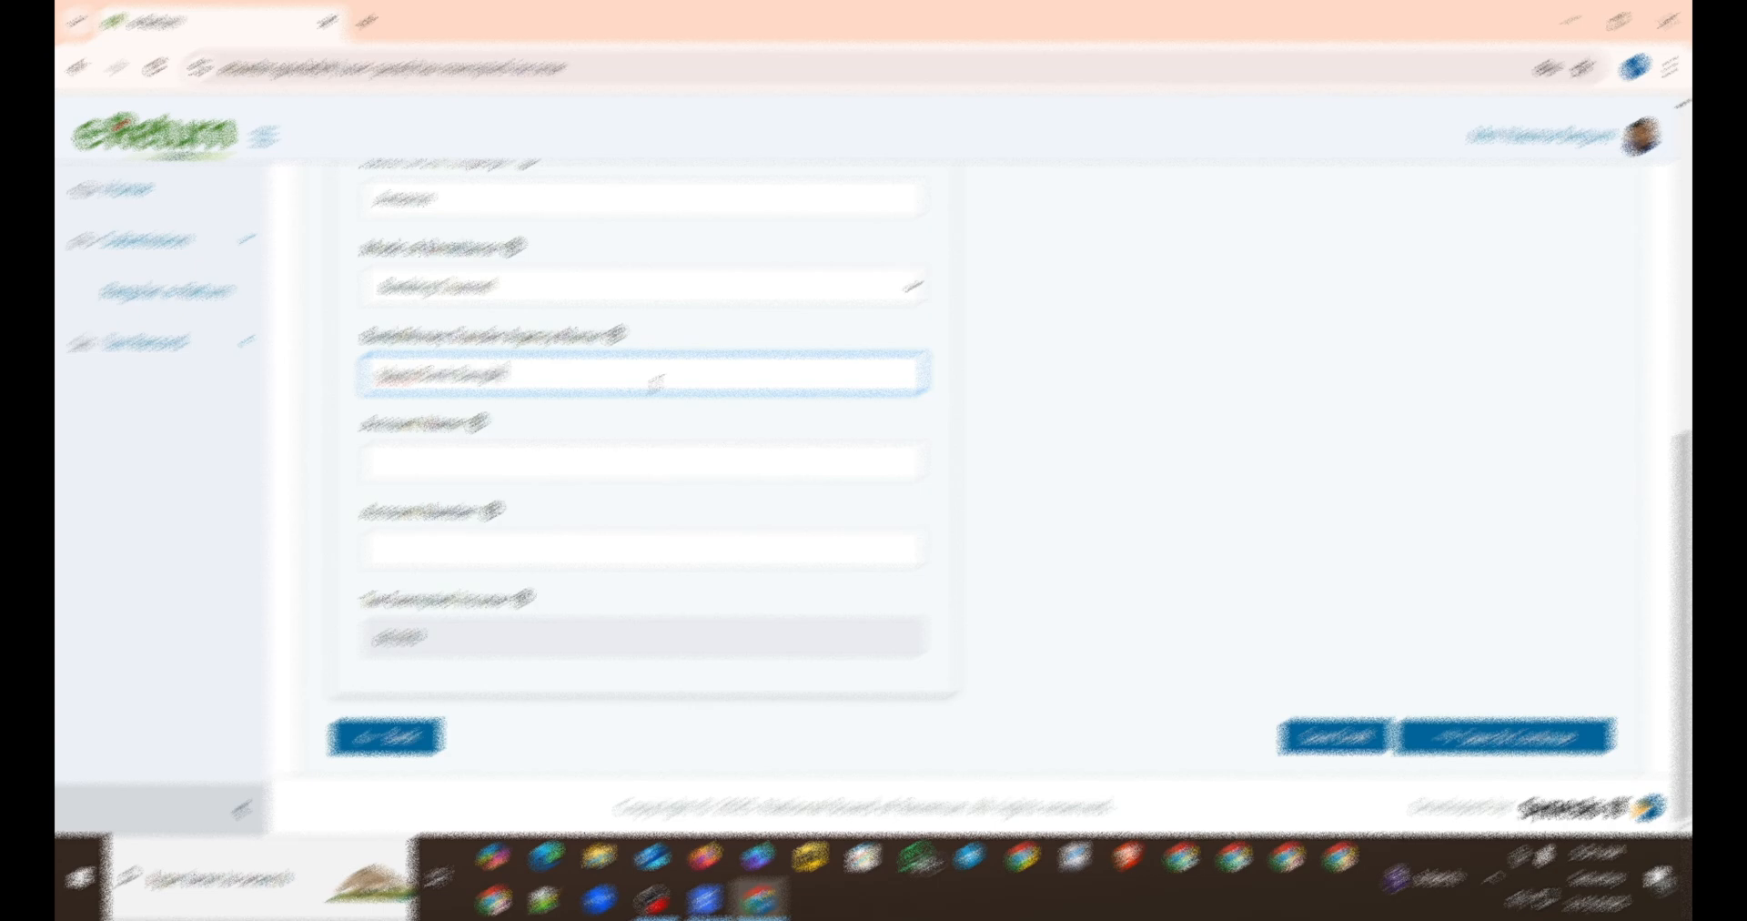
type(" Ltd.")
key("BackSpace")
key("BackSpace")
key("BackSpace")
key("BackSpace")
key("BackSpace")
key("BackSpace")
key("BackSpace")
type("gladeshtd")
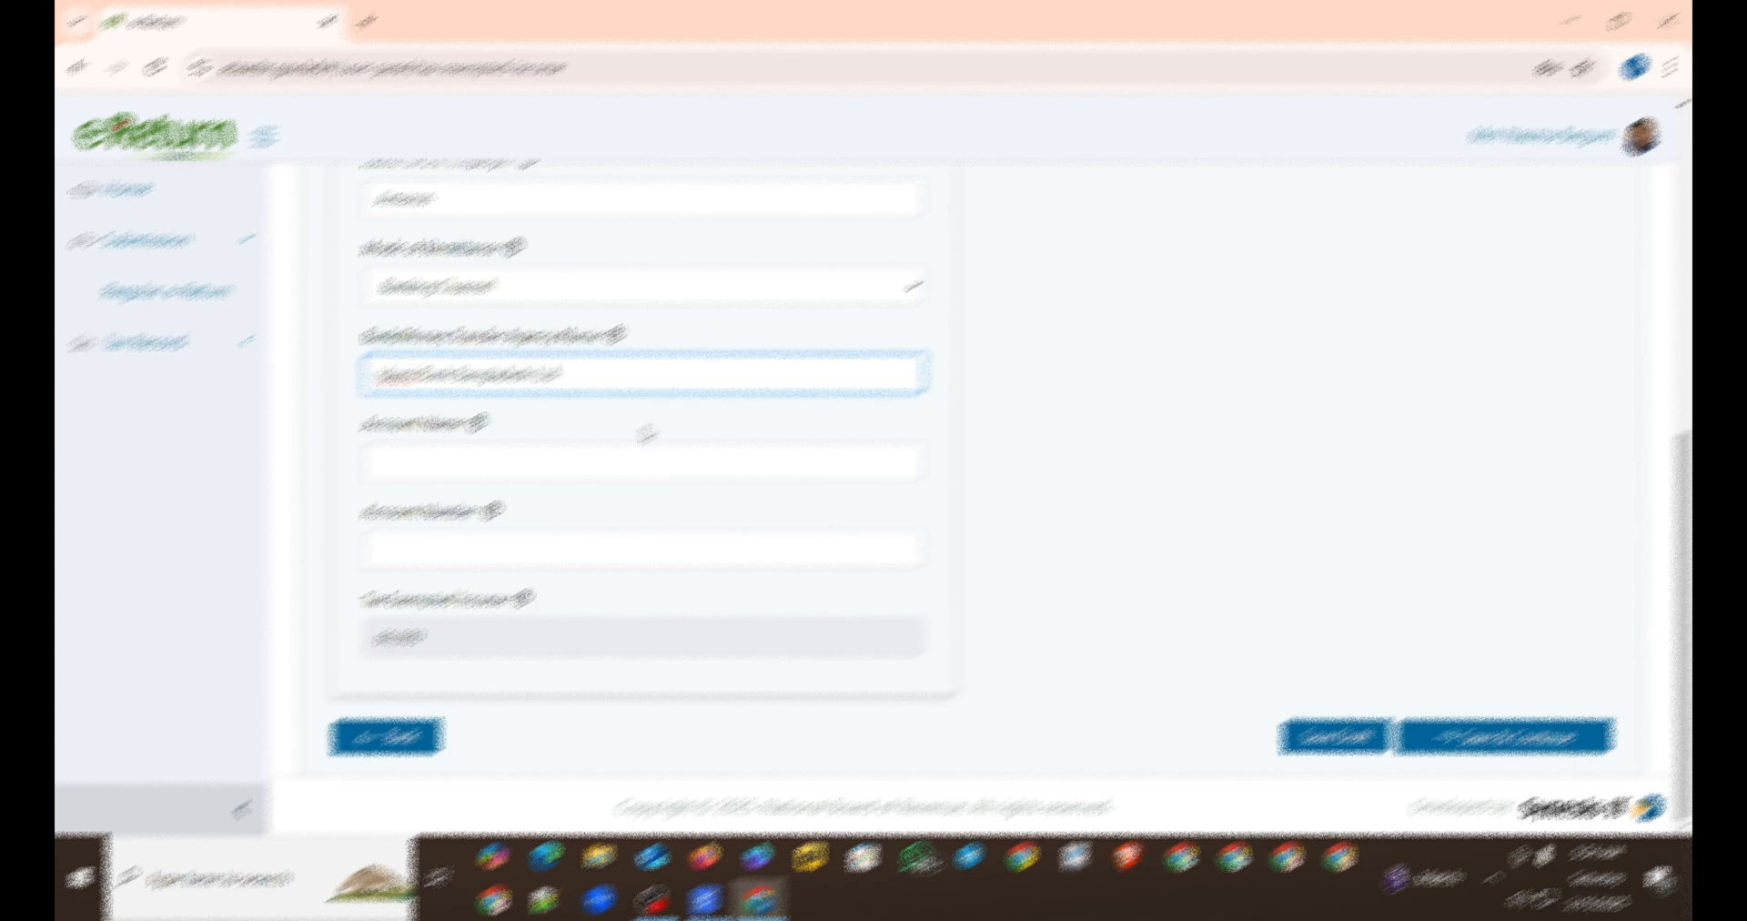
Step: Fill in the account holder's name, copied from the signed-in profile, and the bank account number, and save the exempted income to continue
left_click(605, 477)
left_click(605, 476)
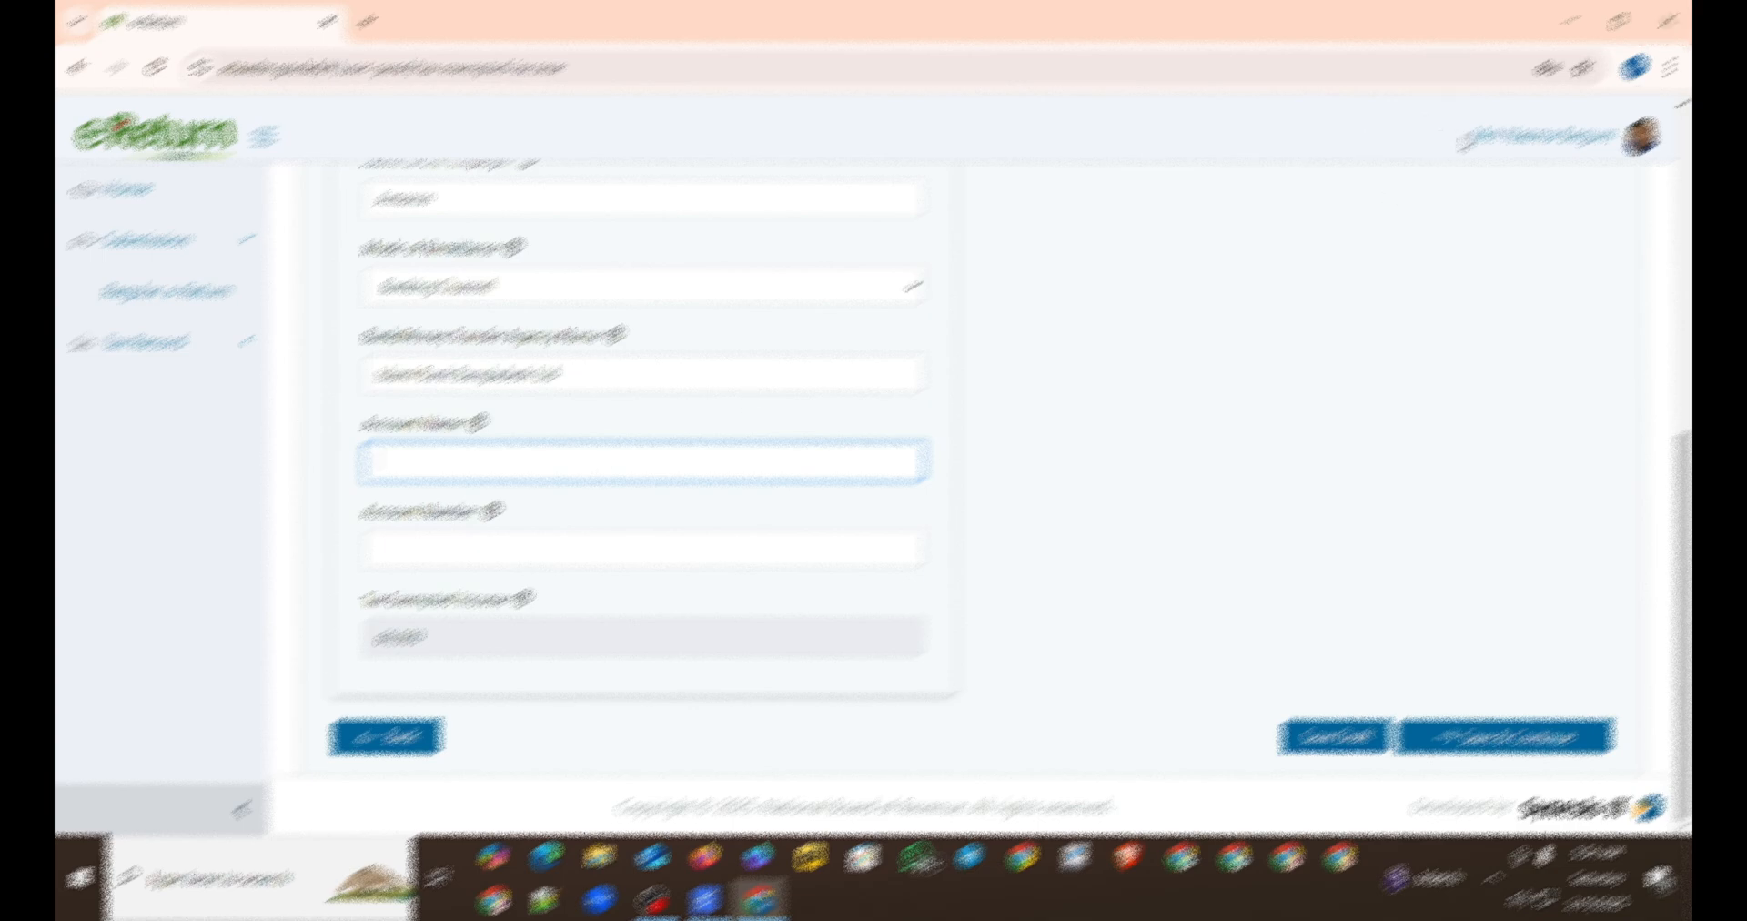
left_click_drag(1466, 140, 1618, 138)
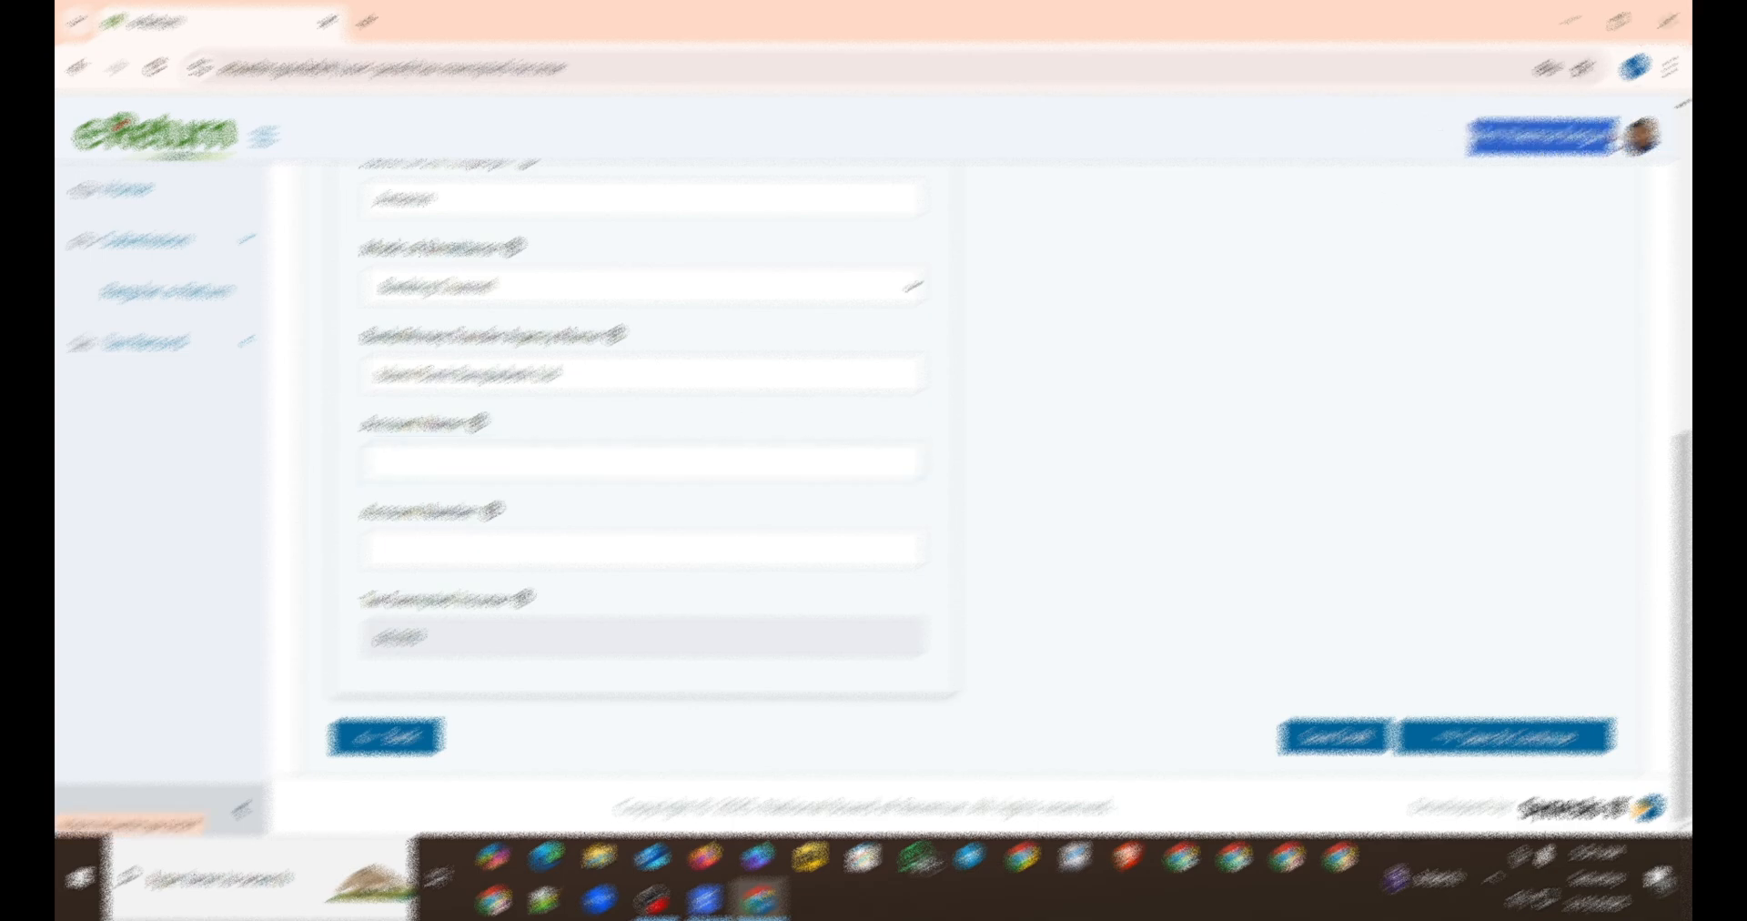
left_click(489, 461)
key("ctrl+v")
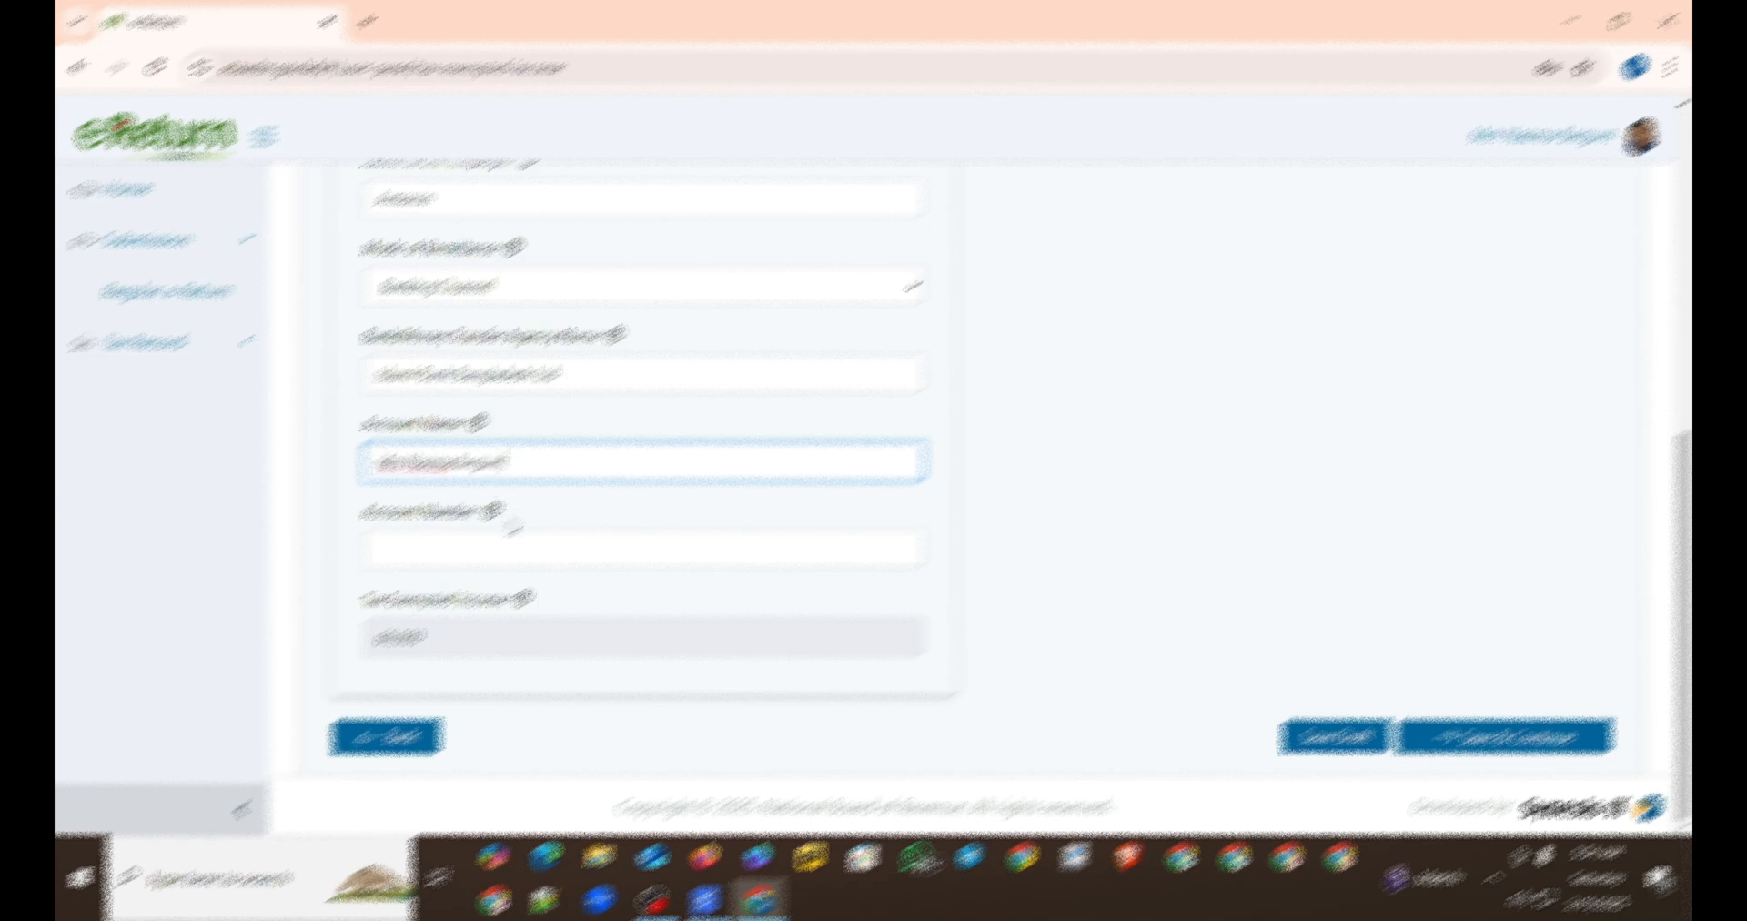
left_click(506, 546)
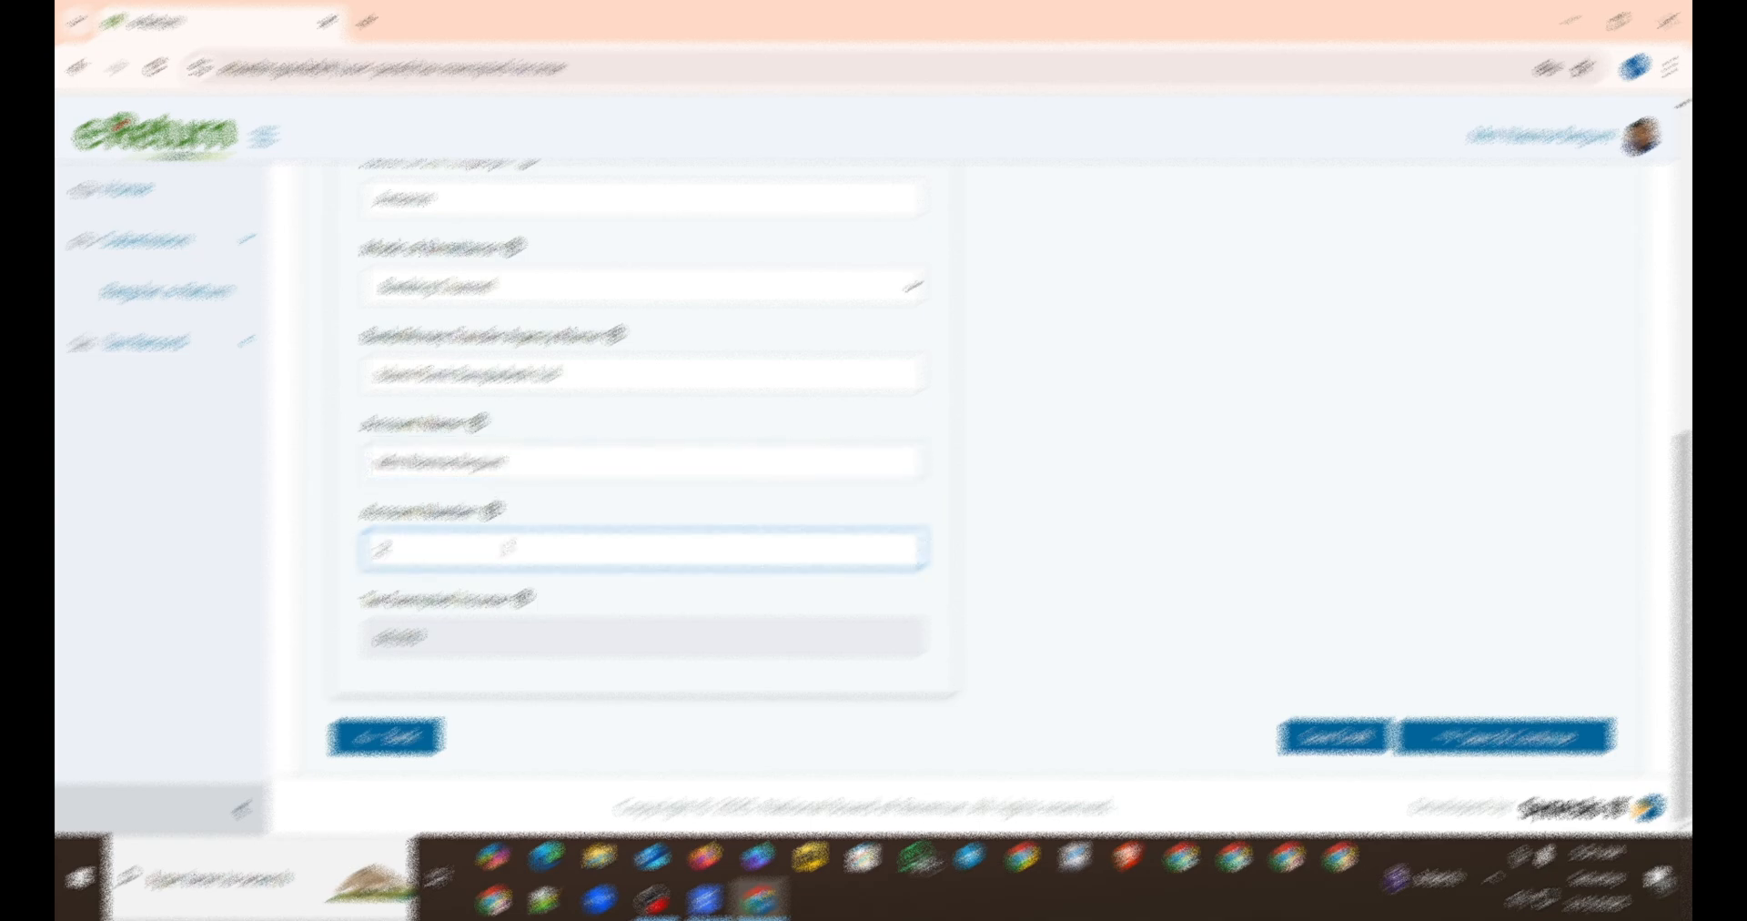
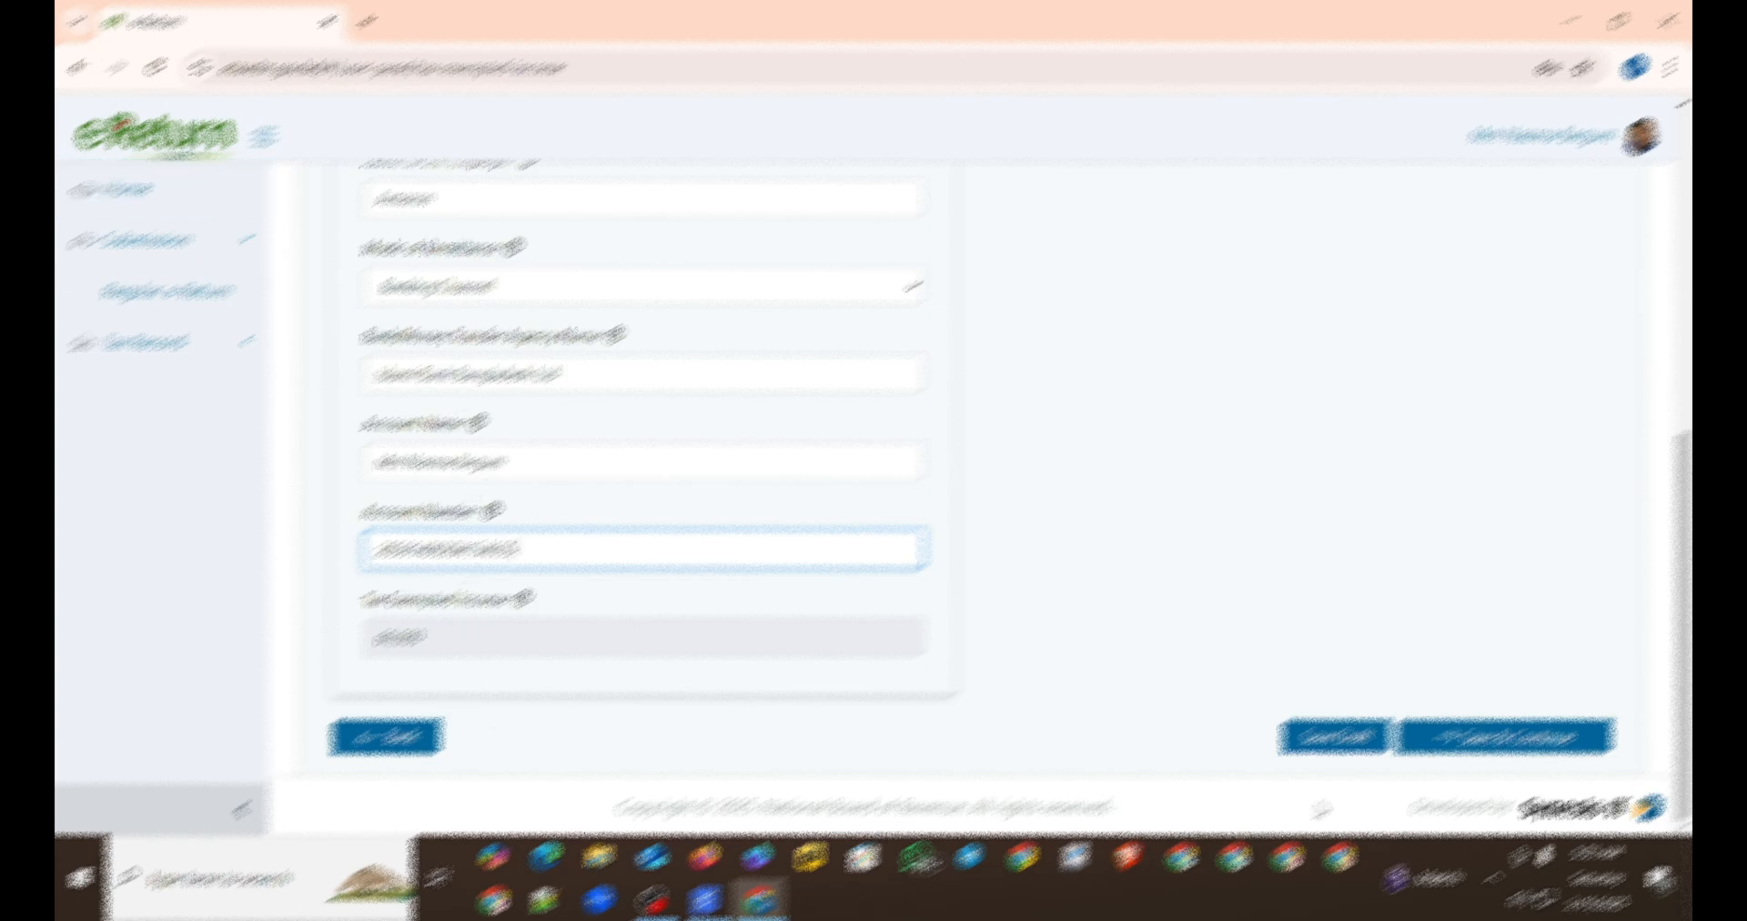
left_click(1483, 735)
Step: Dismiss the chat notification, leave all expenditure amounts blank, and save the expenditure section to continue
scroll(847, 577, "down", 2)
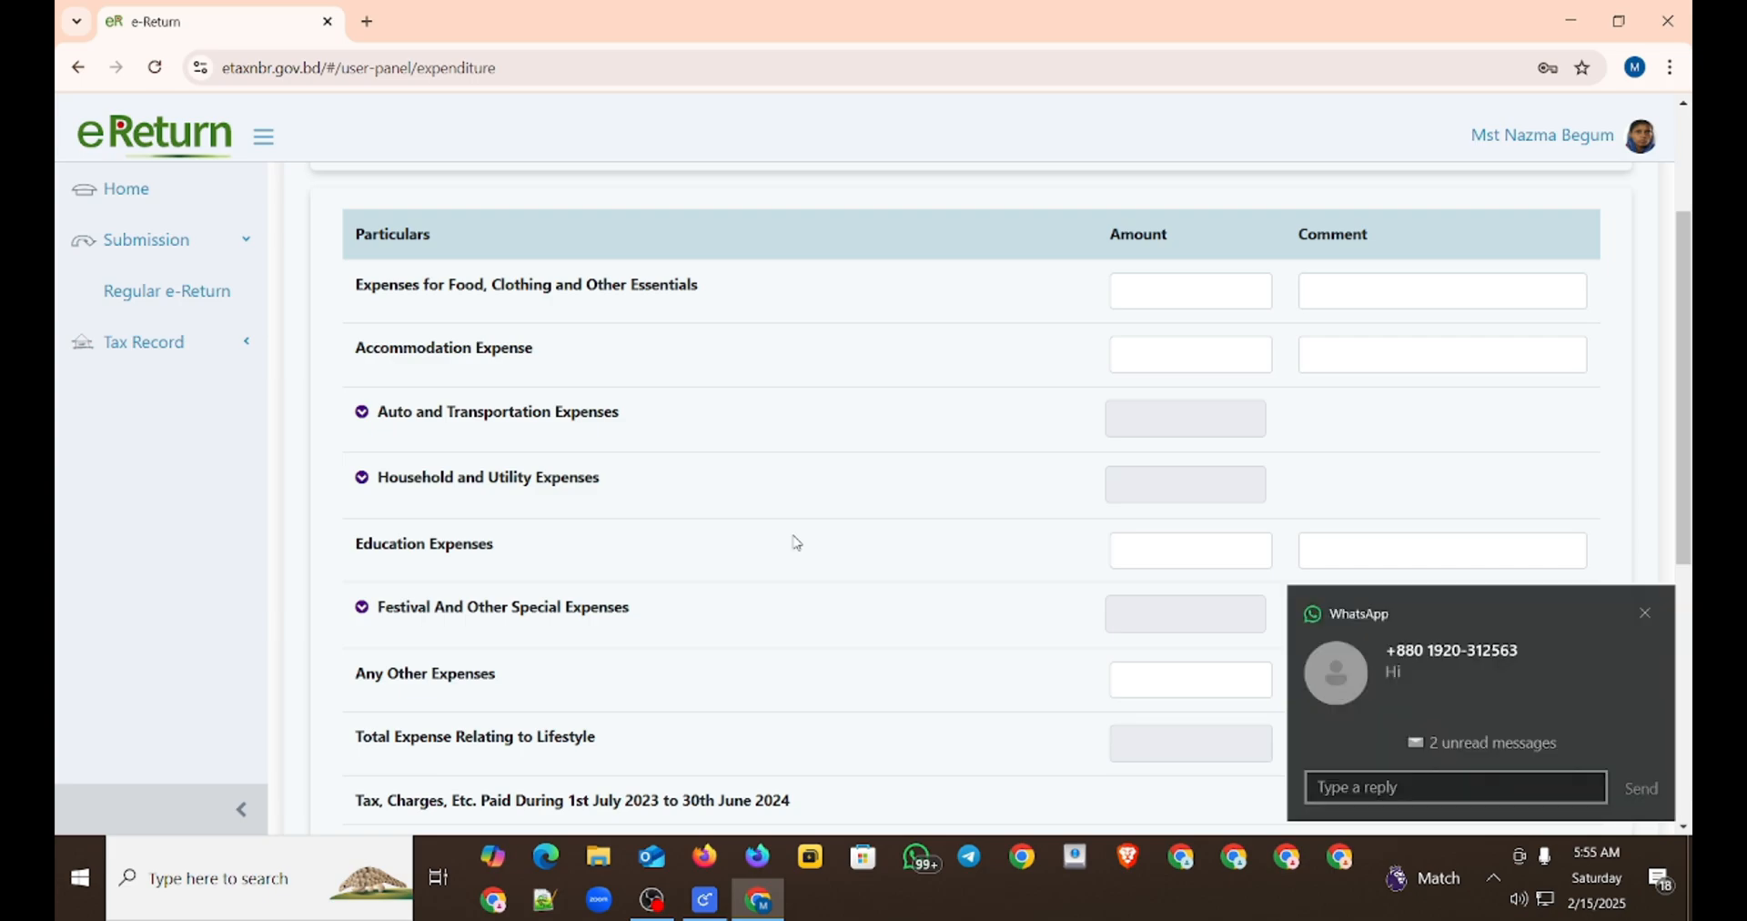
left_click(1645, 615)
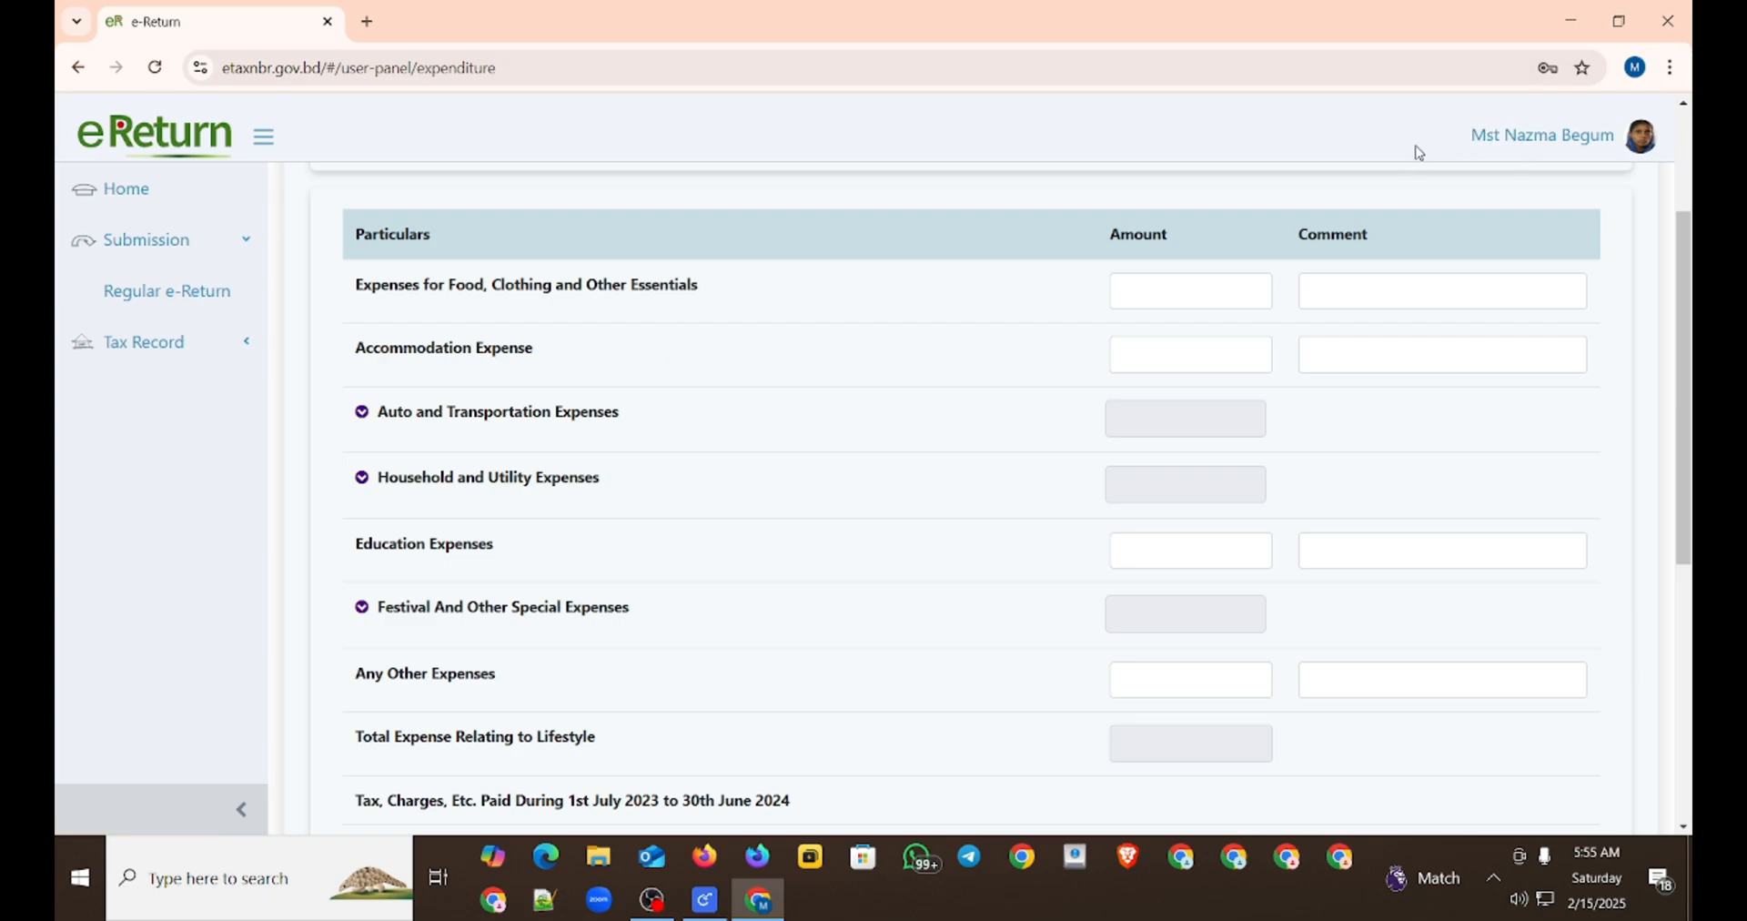
scroll(741, 600, "up", 1)
scroll(612, 452, "down", 6)
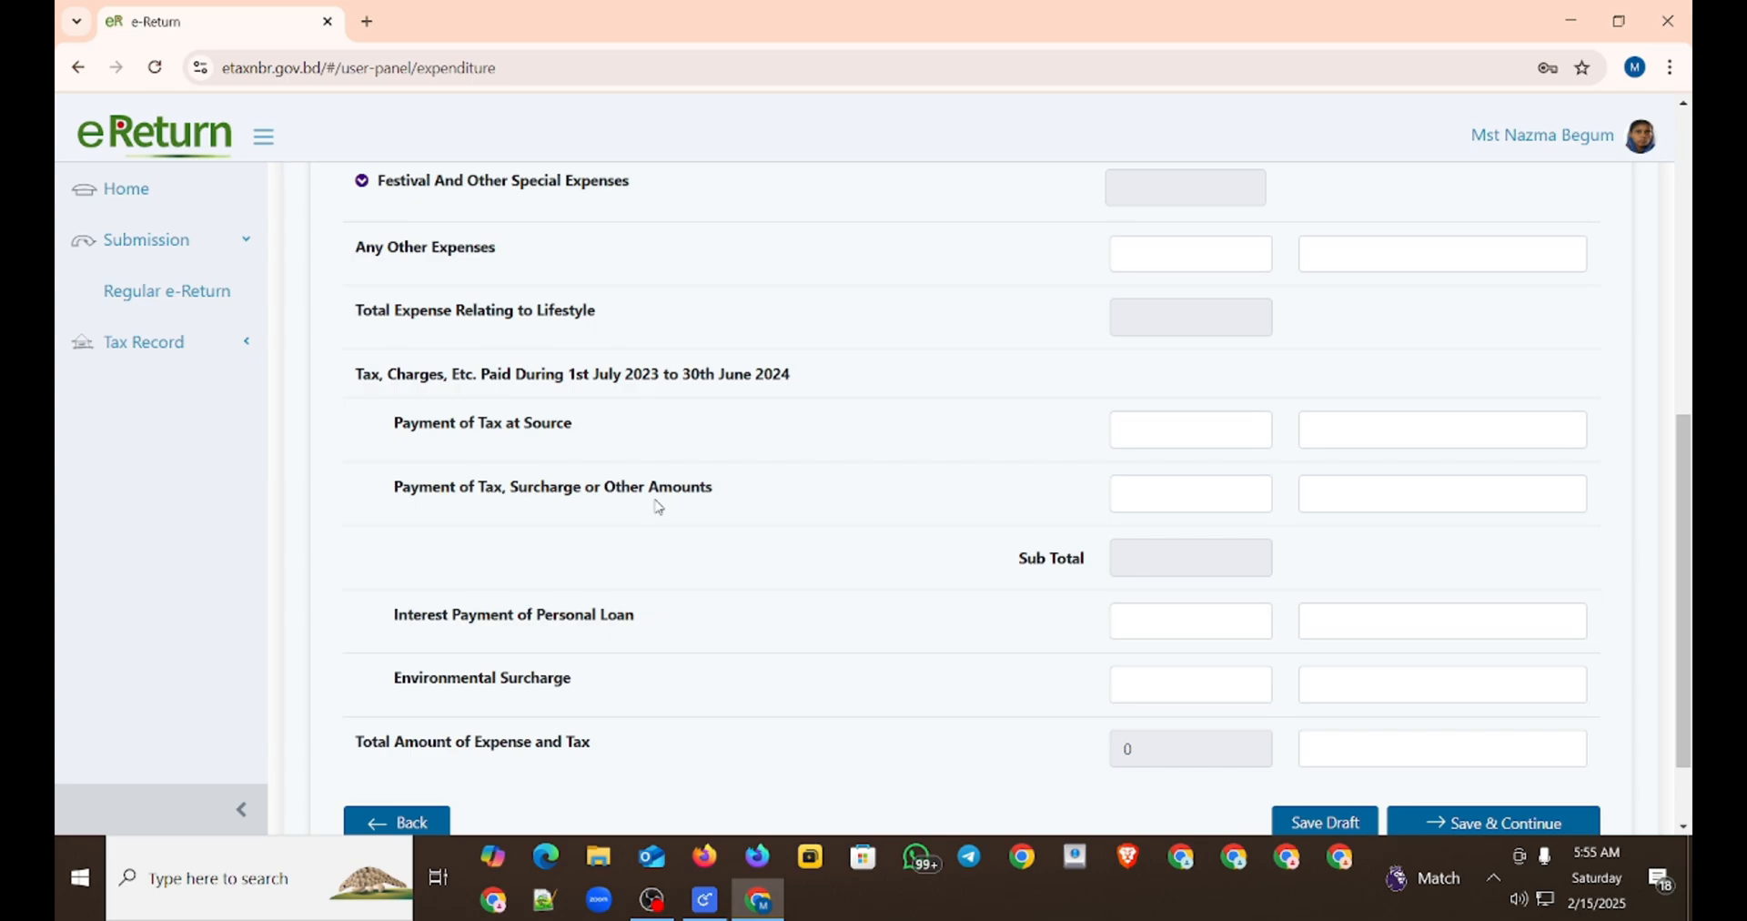
left_click(1451, 822)
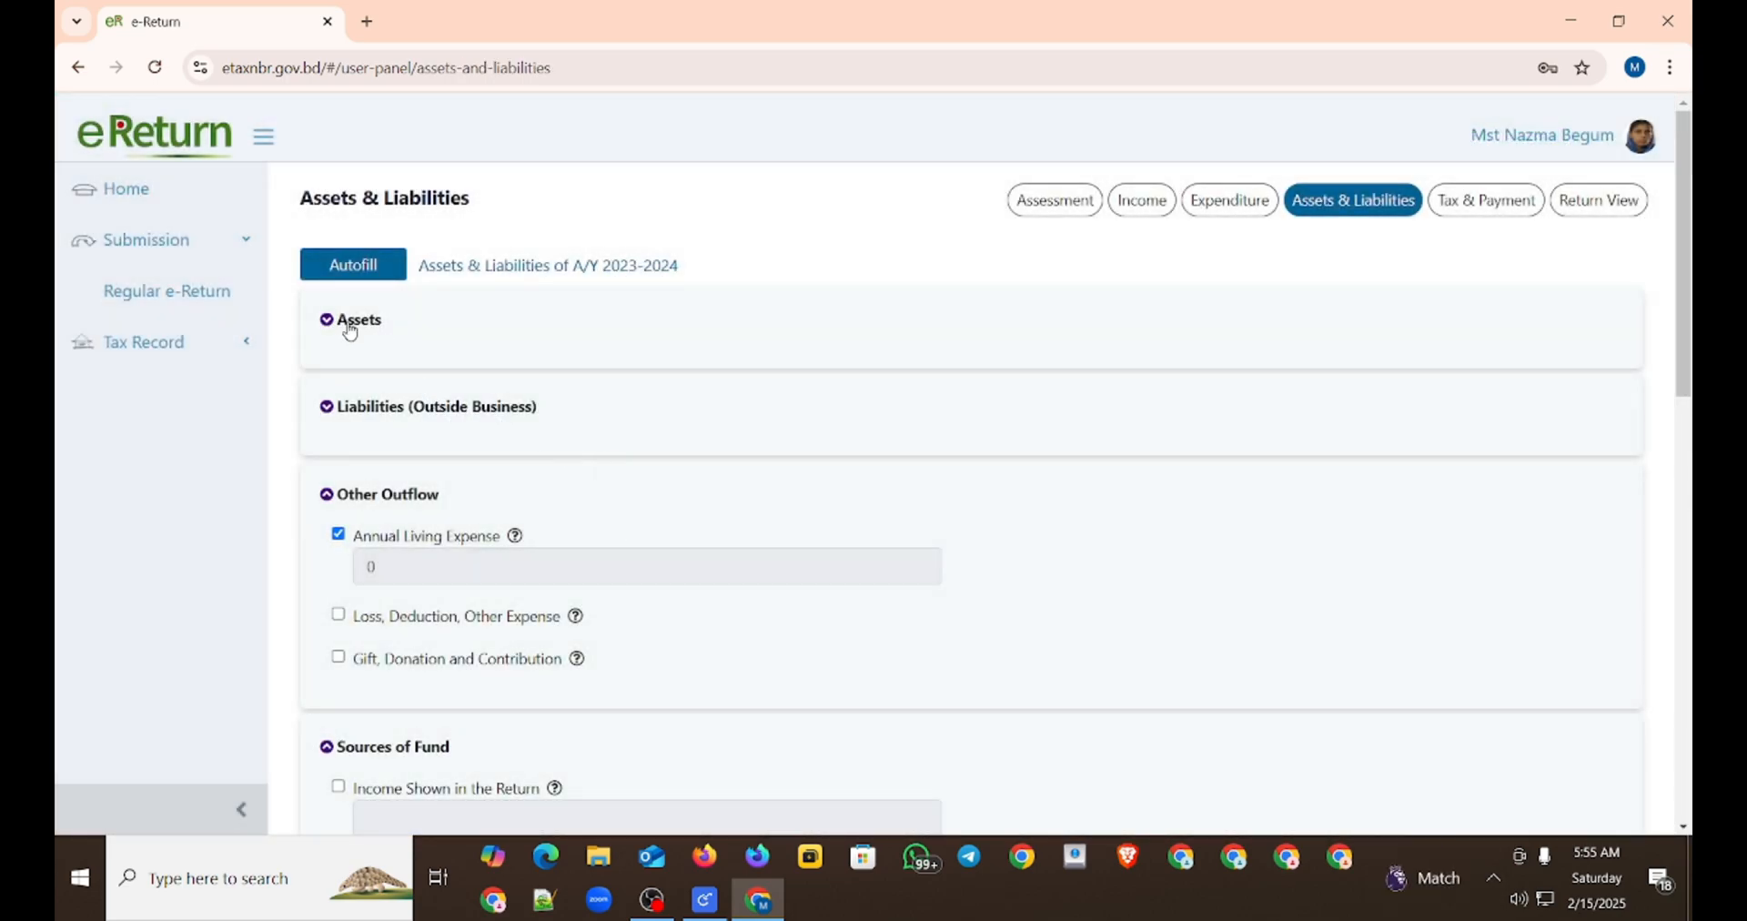
Step: Declare Gold, Diamond, Gems and Other Items among the assets, with particulars Gold and type of acquisition Gift
left_click(350, 323)
scroll(437, 344, "down", 1)
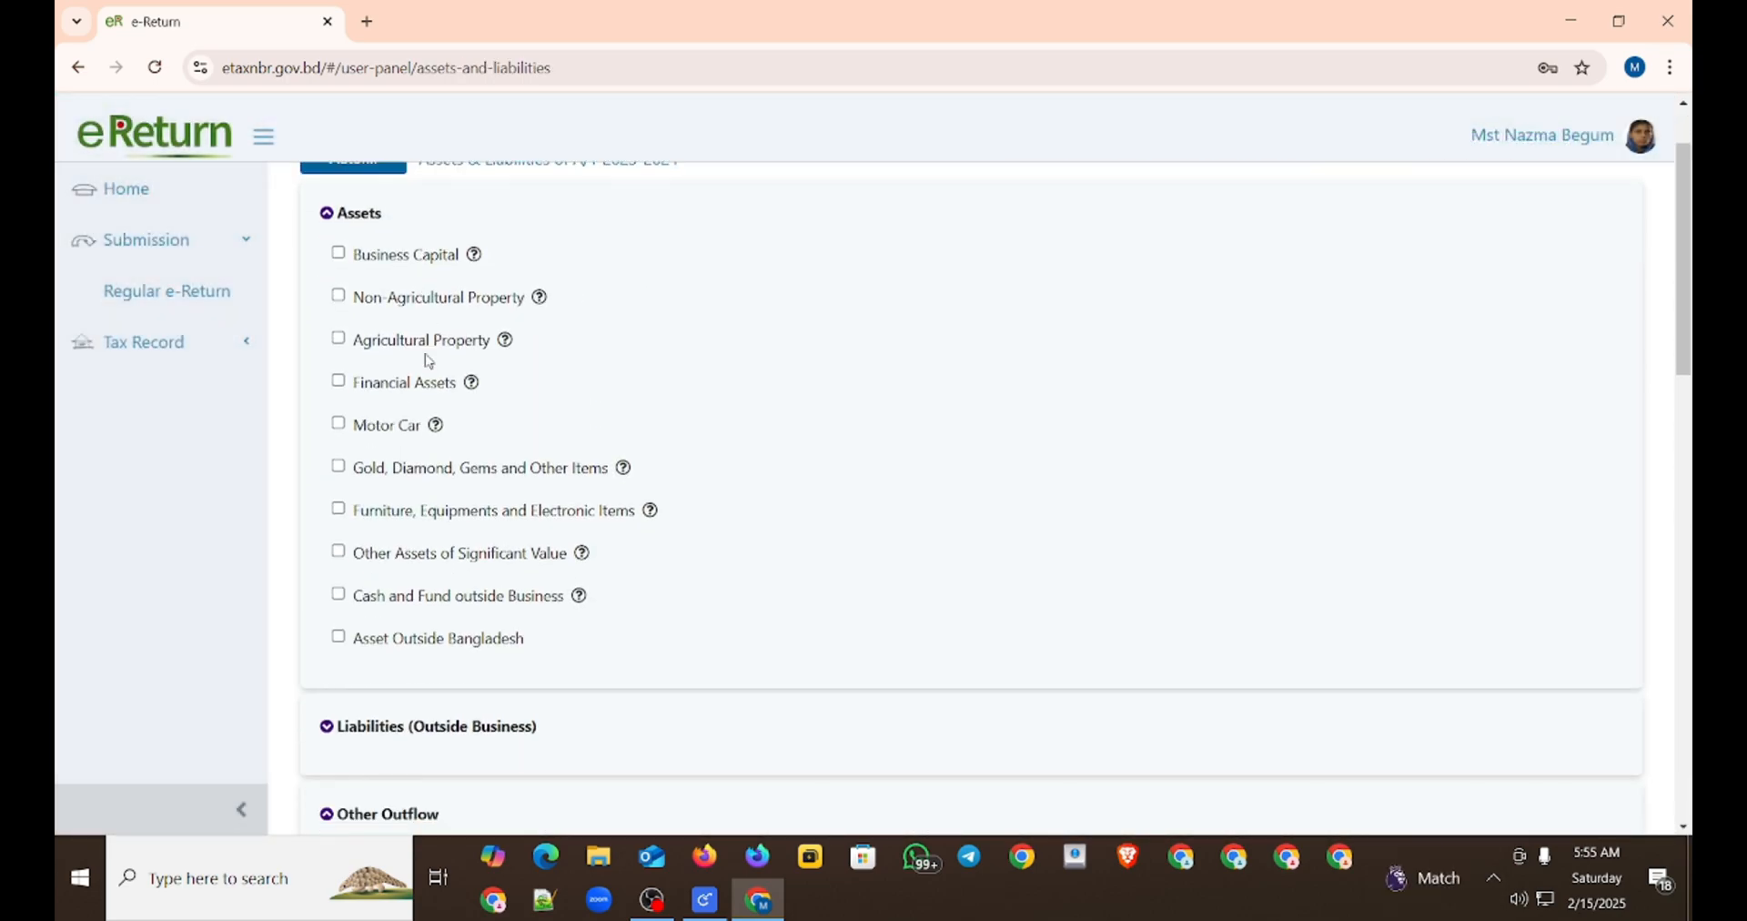
left_click(338, 466)
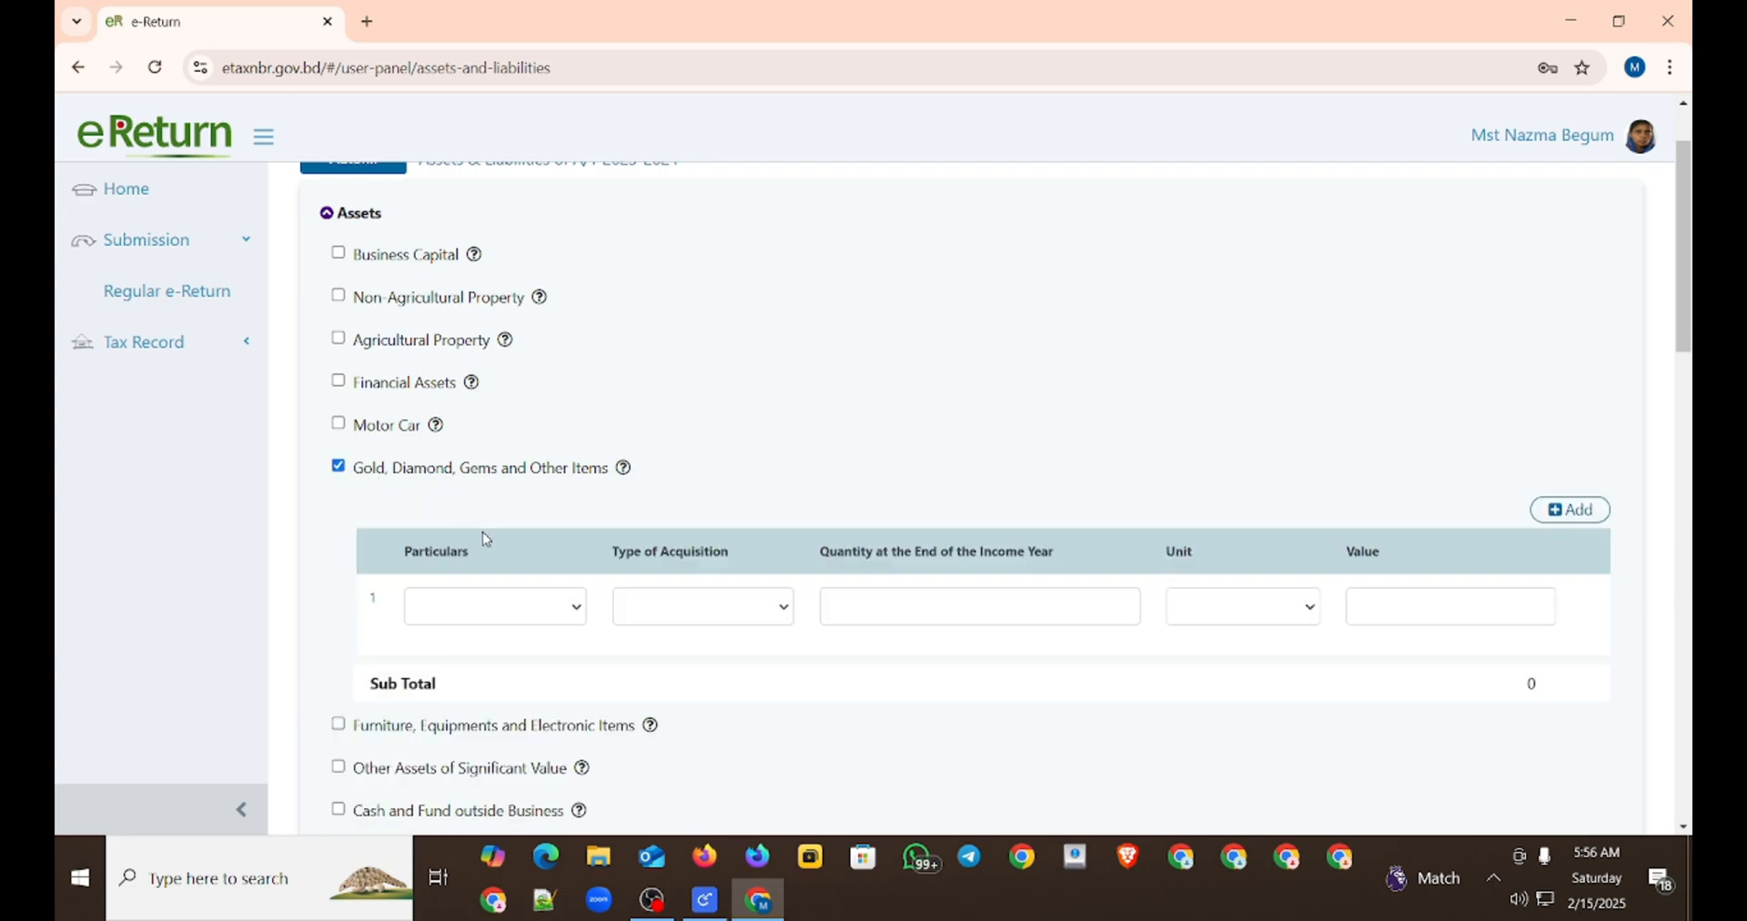
left_click(437, 604)
left_click(450, 637)
left_click(701, 610)
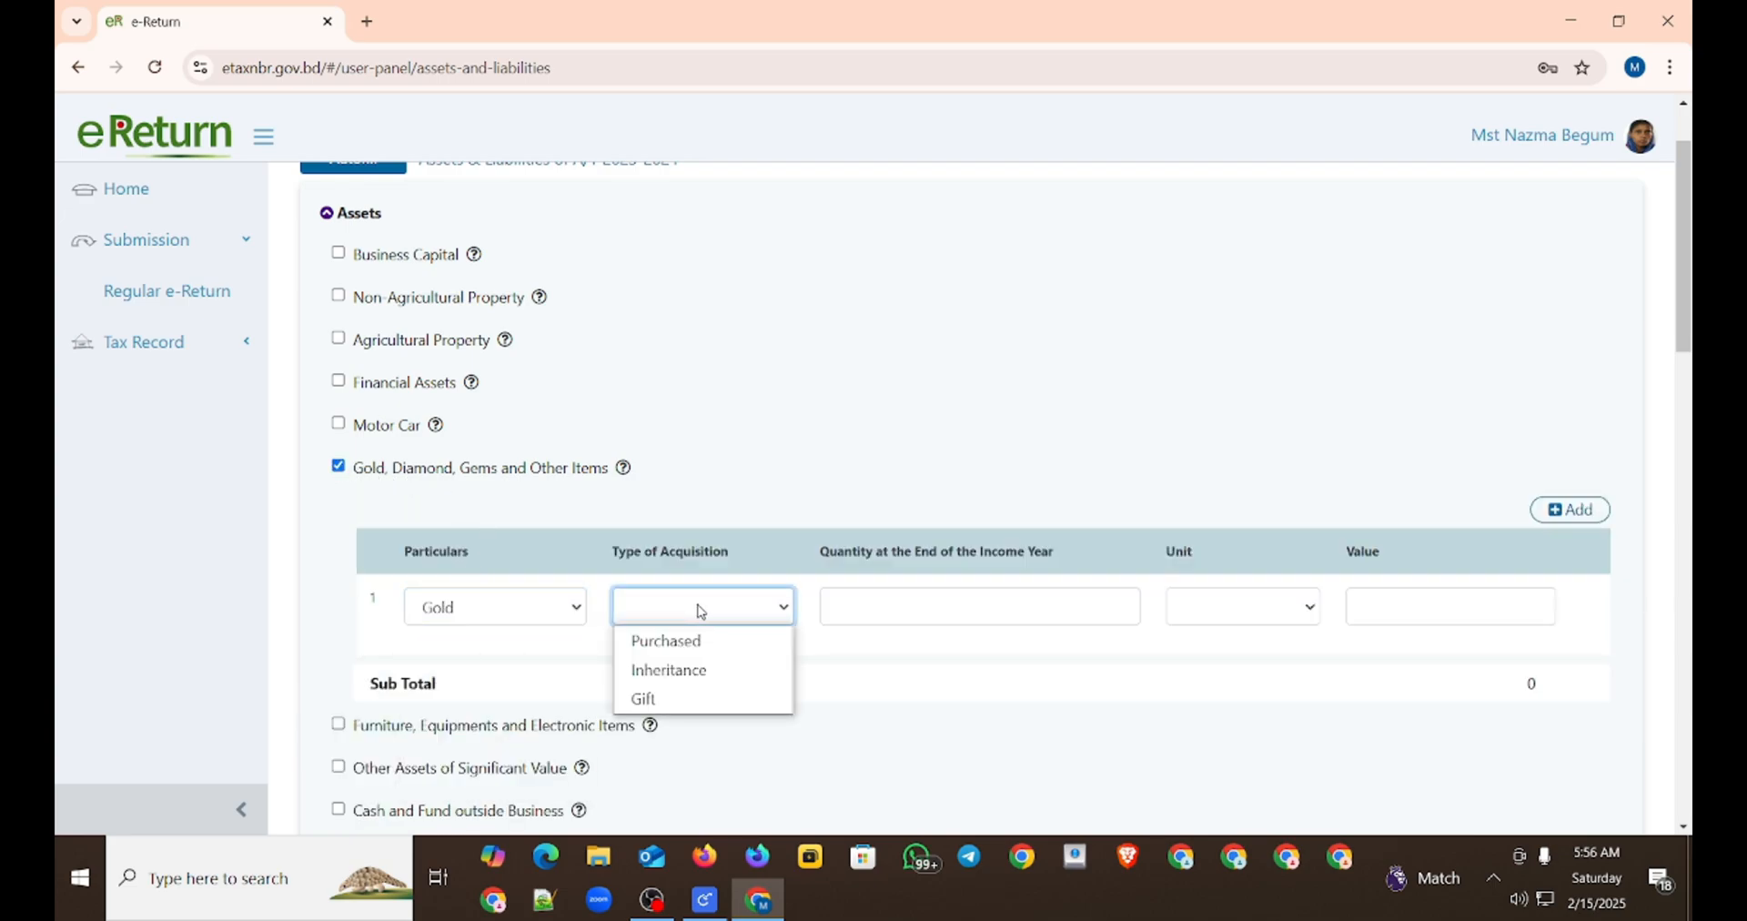
left_click(661, 700)
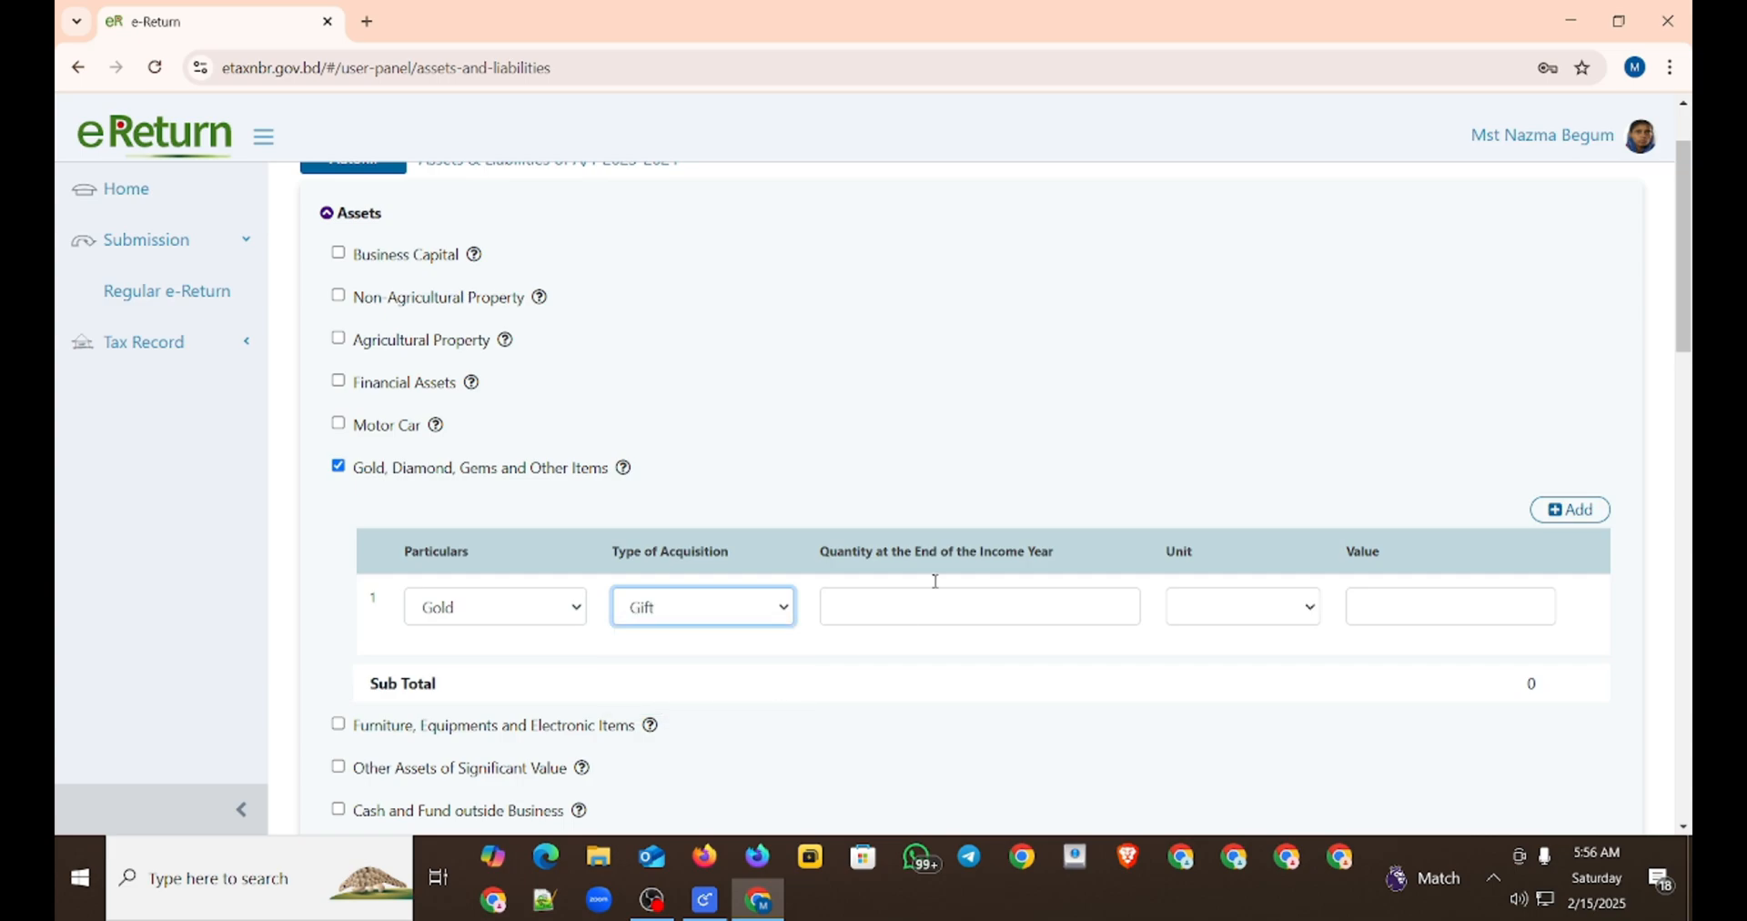
Step: Complete the gold entry with a quantity of 60000, unit Bhori and a value of 60,000, keeping Gift as its acquisition type
left_click(942, 599)
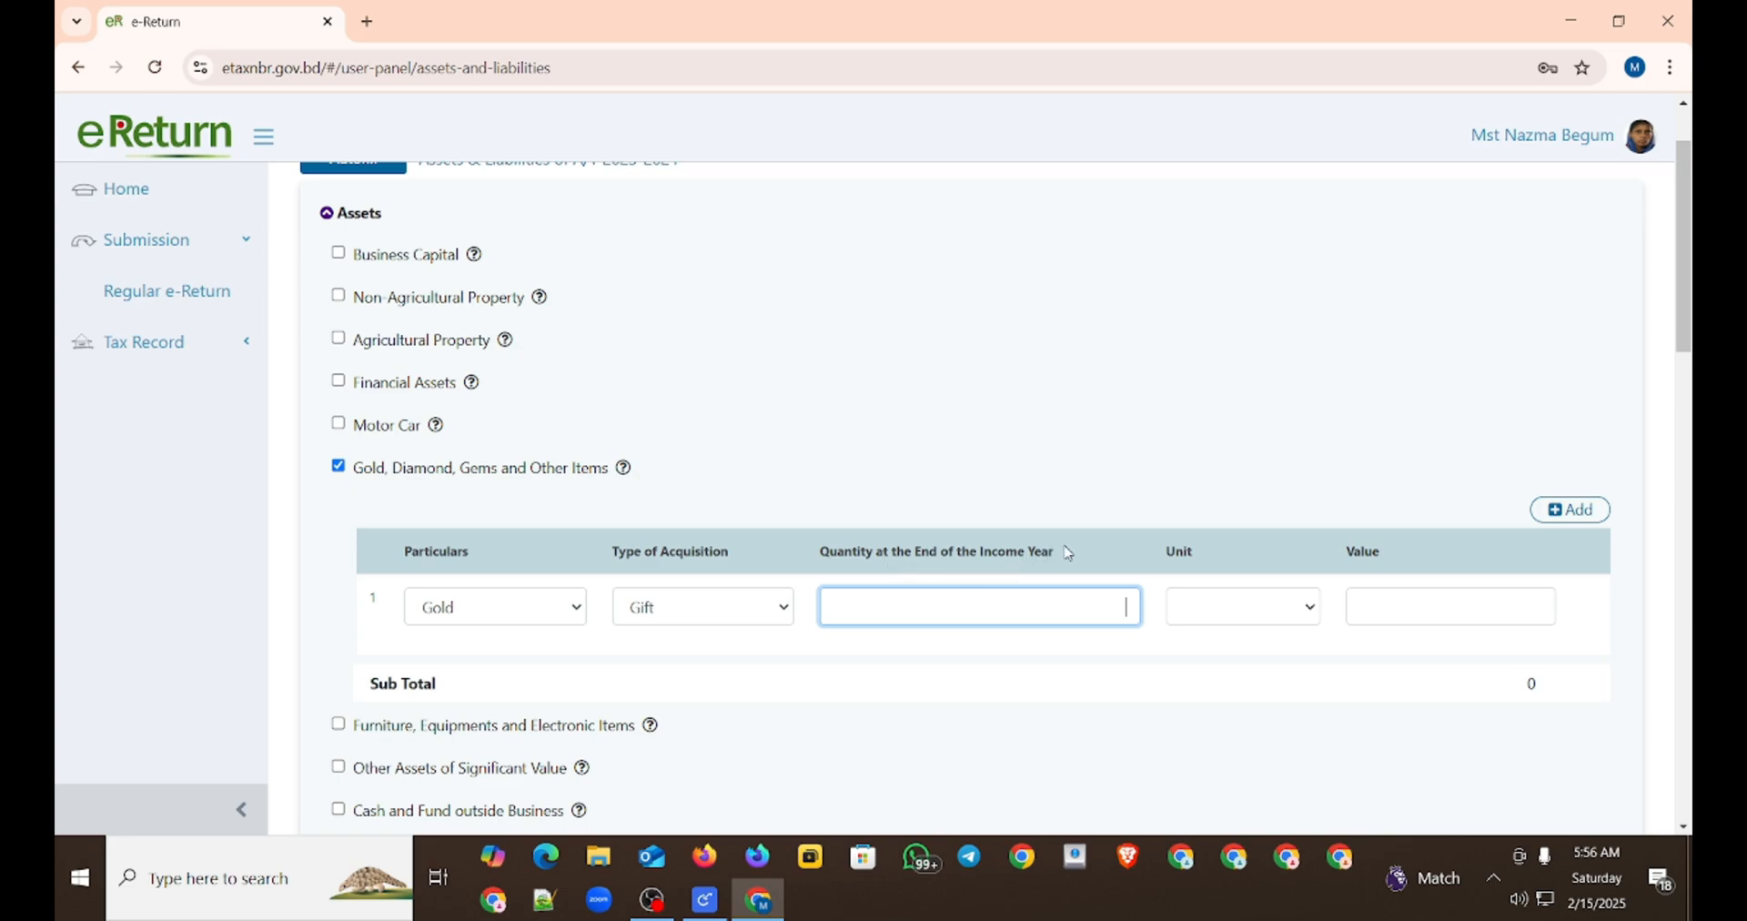
type("60000")
left_click(1253, 615)
left_click(1242, 642)
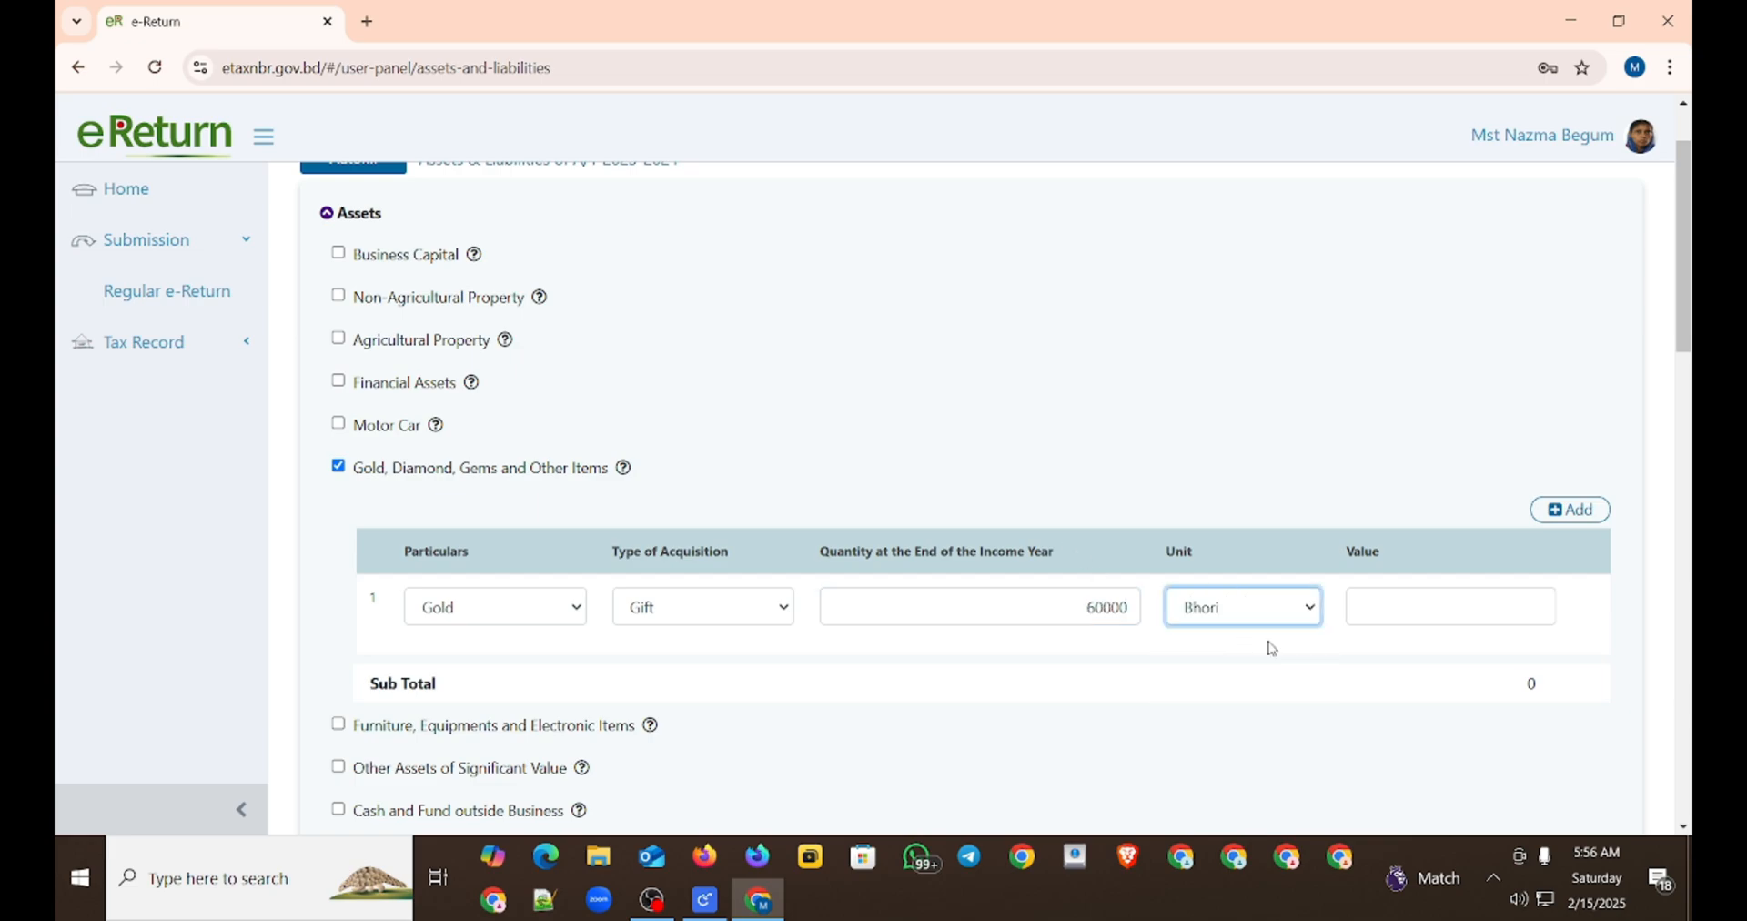
left_click(1411, 604)
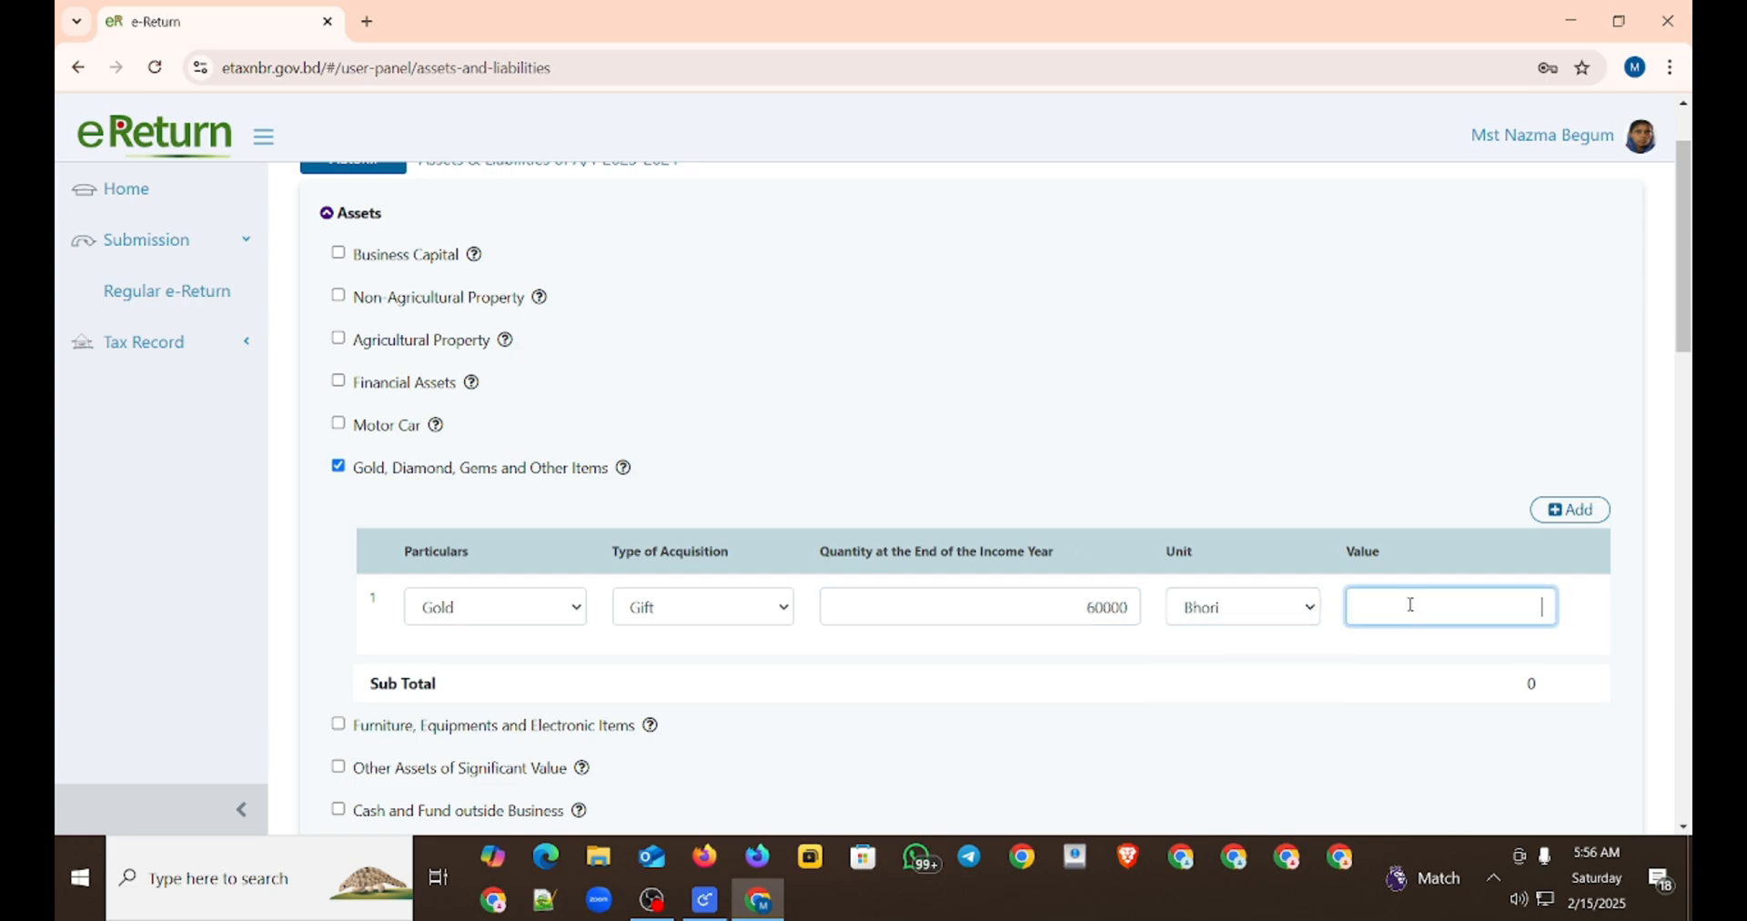
type("60,0000")
left_click(736, 616)
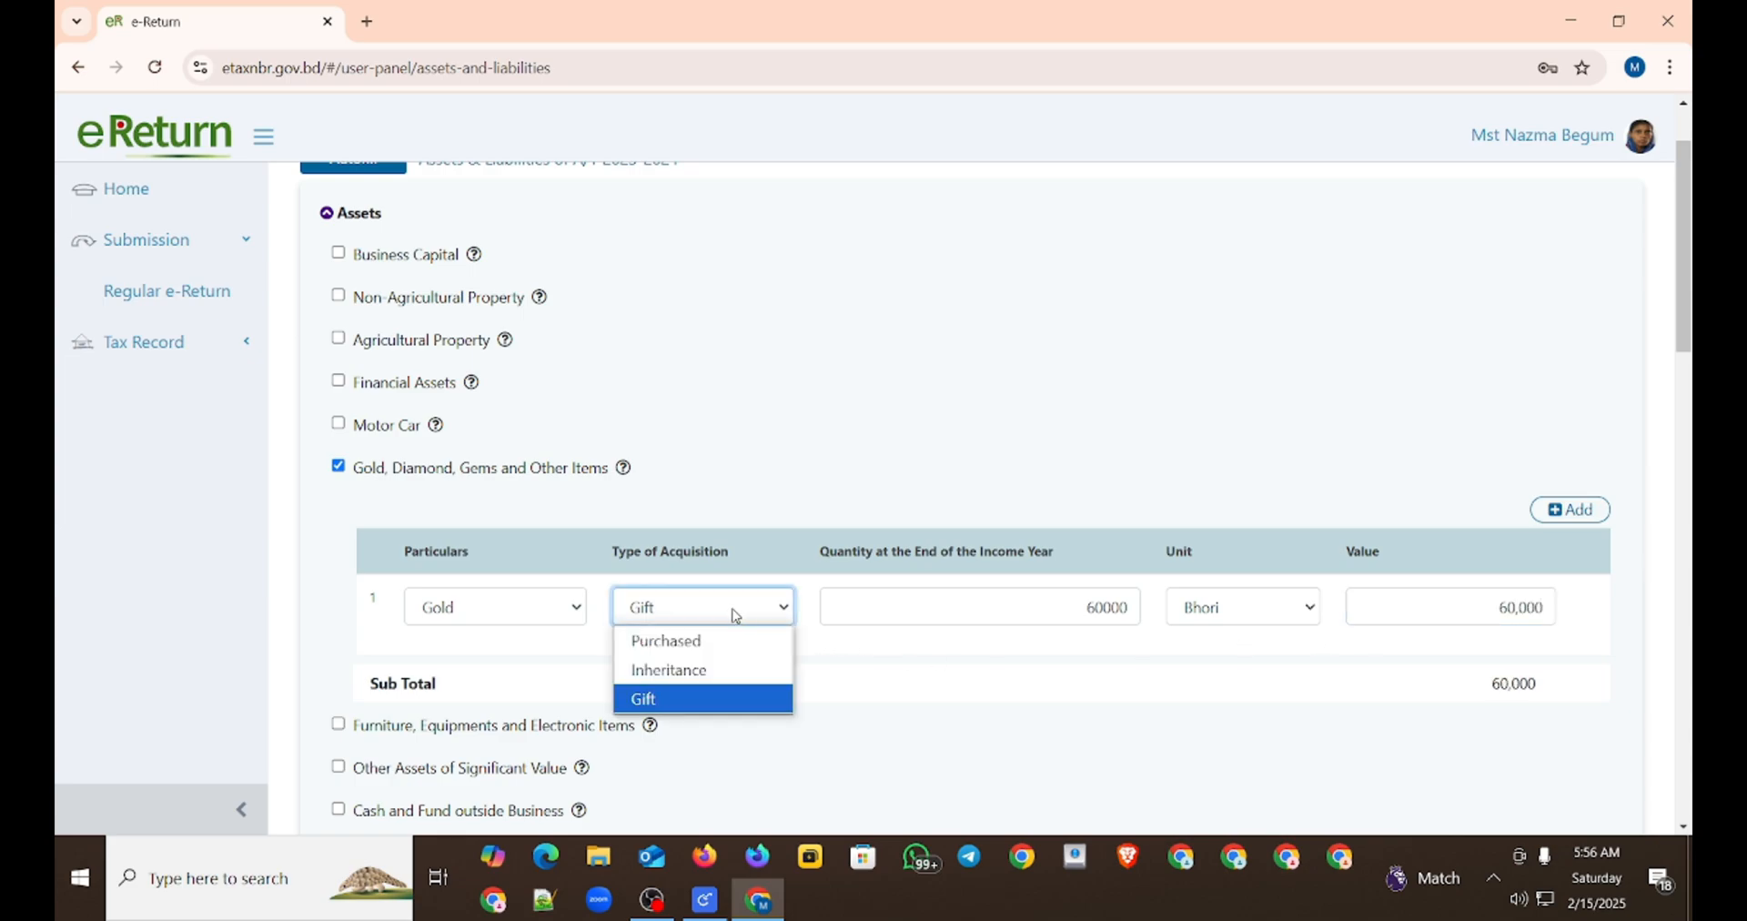
left_click(688, 698)
Step: Examine the assets and liabilities summary, checking the difference between total fund outflow and source of fund
scroll(962, 725, "down", 3)
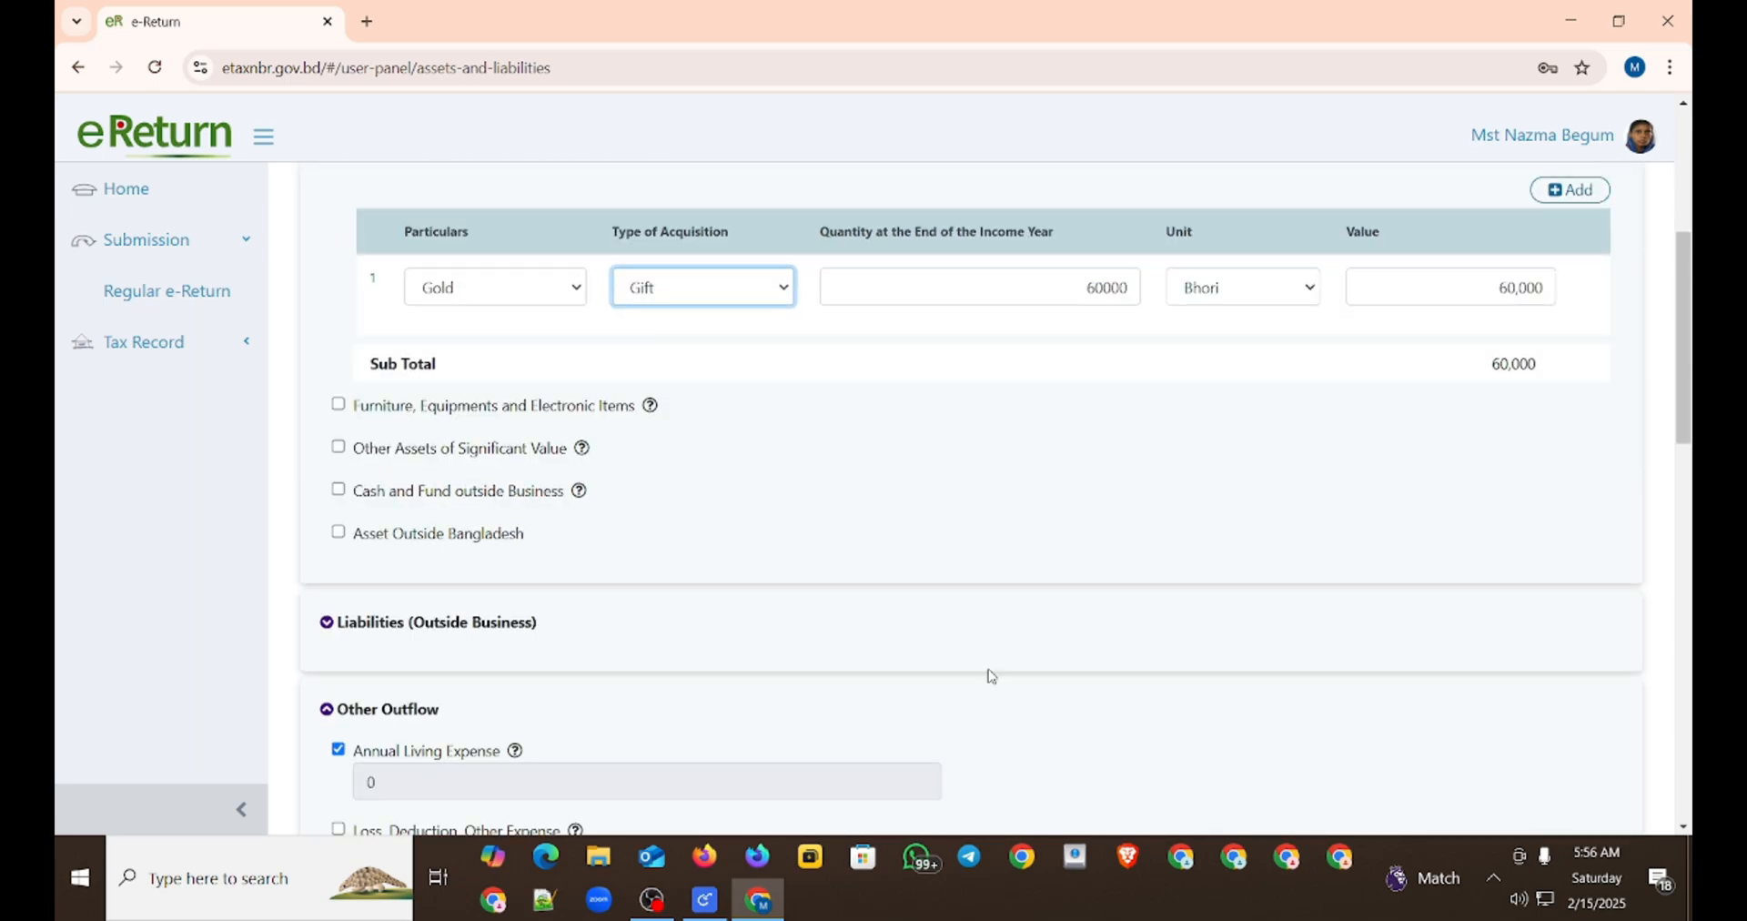
scroll(991, 676, "down", 10)
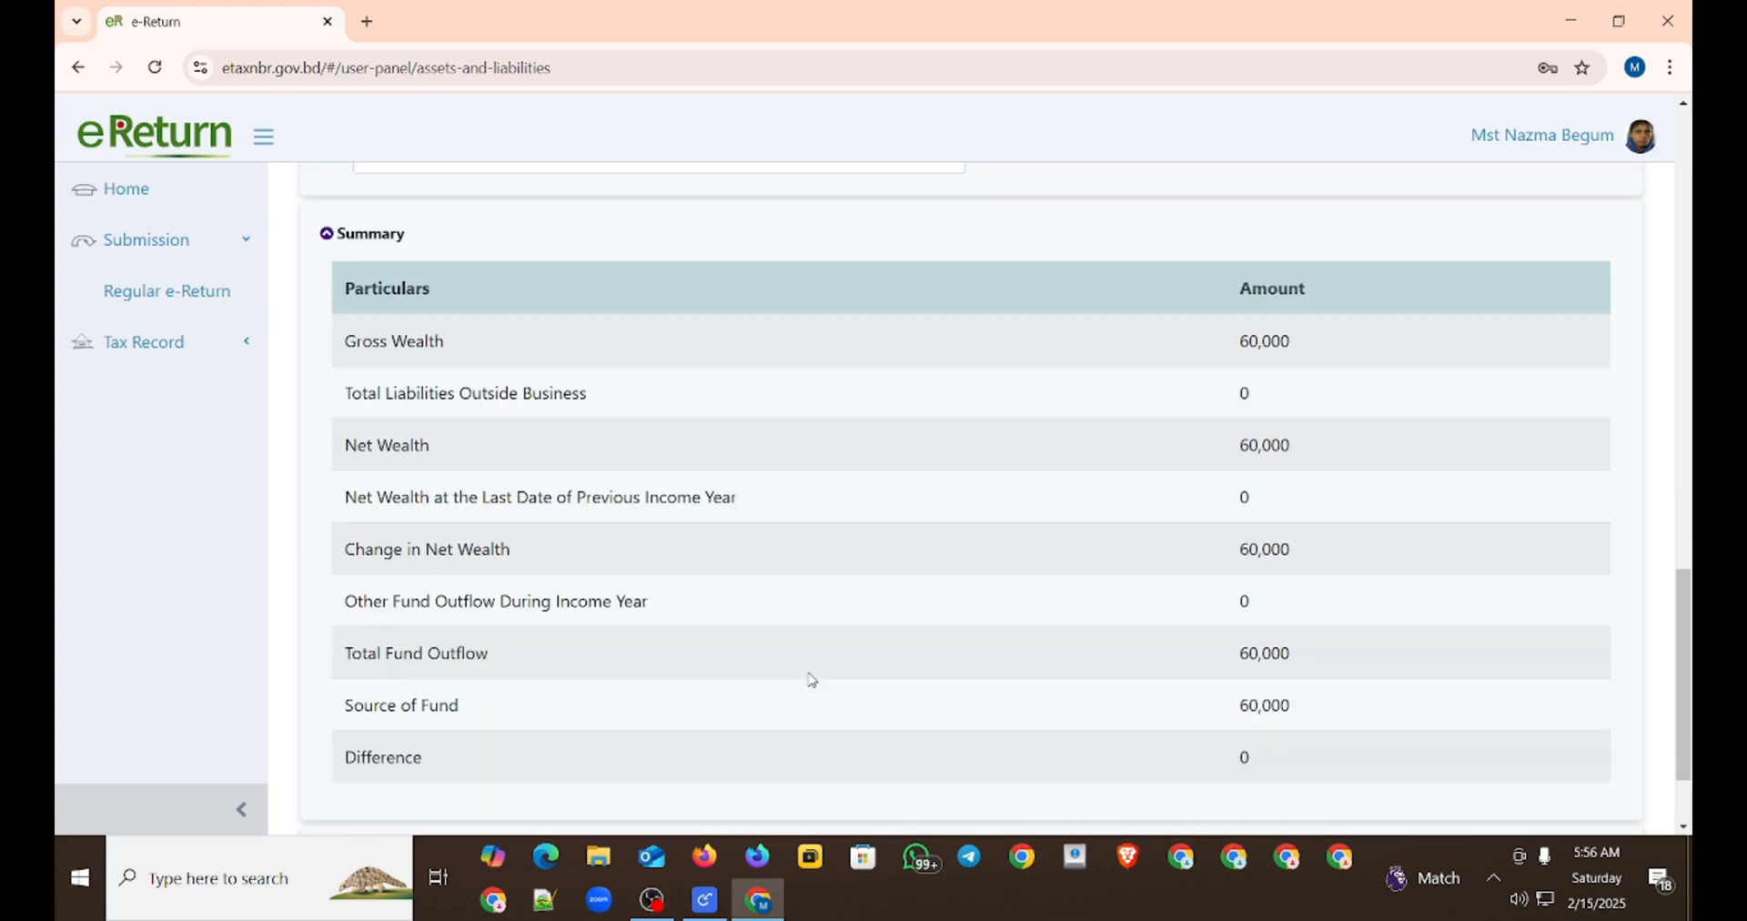
scroll(813, 680, "down", 2)
left_click_drag(1201, 639, 1262, 646)
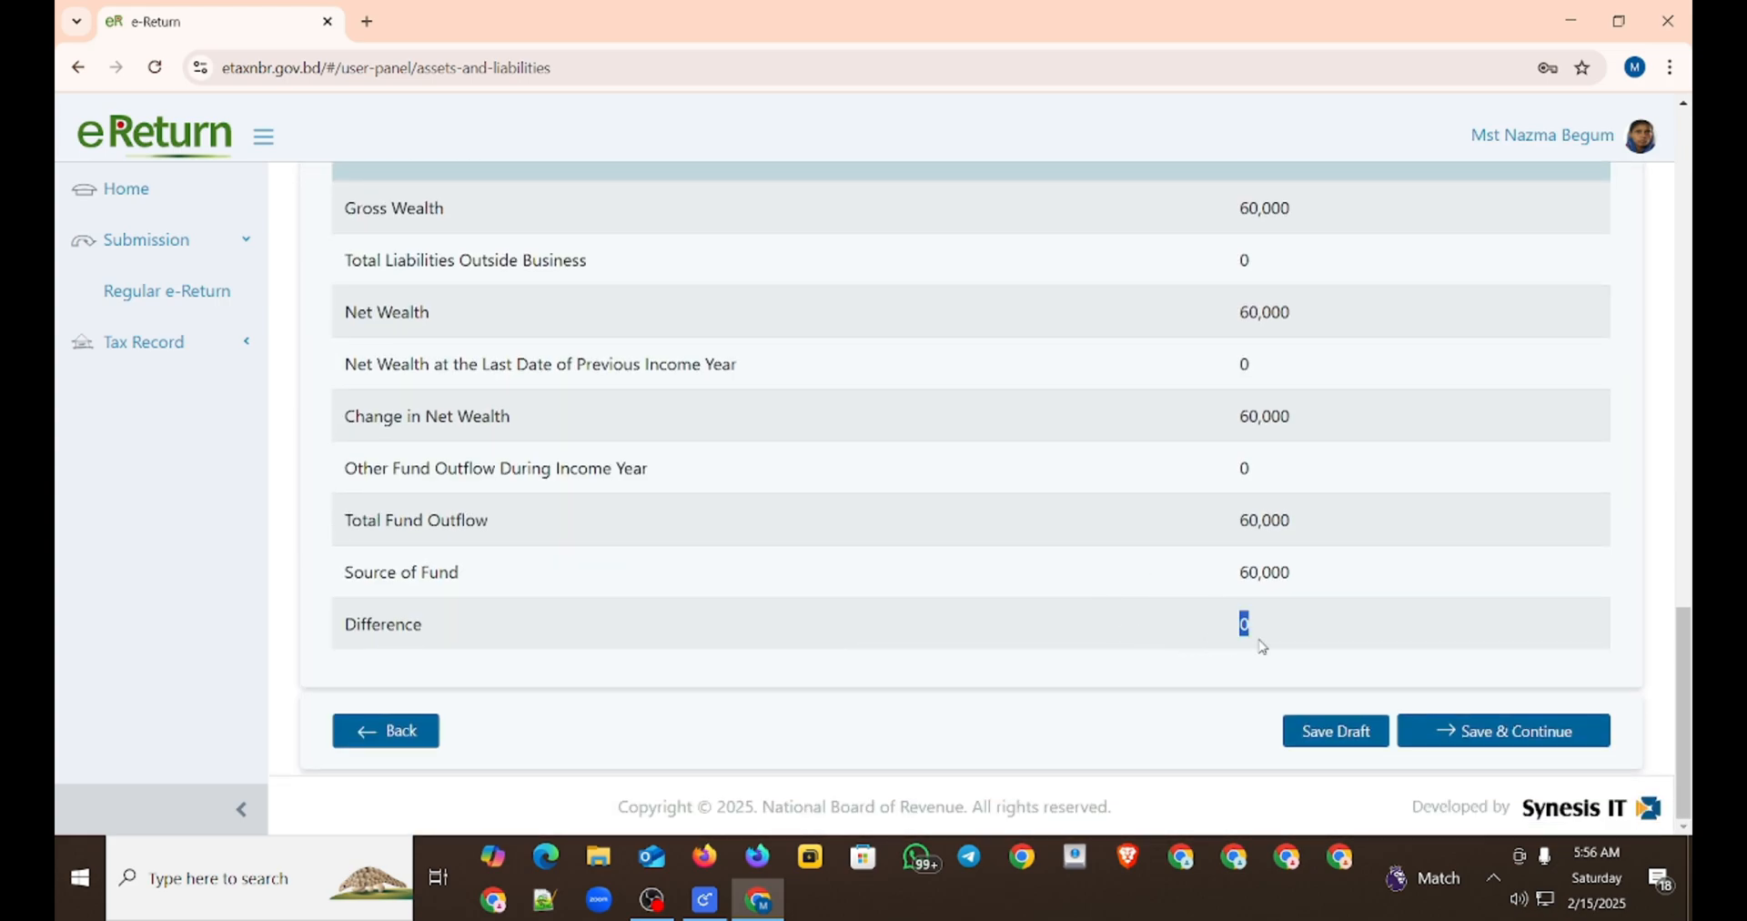
left_click(1273, 628)
double_click(1223, 626)
double_click(1255, 629)
scroll(1349, 351, "up", 8)
scroll(1246, 309, "down", 5)
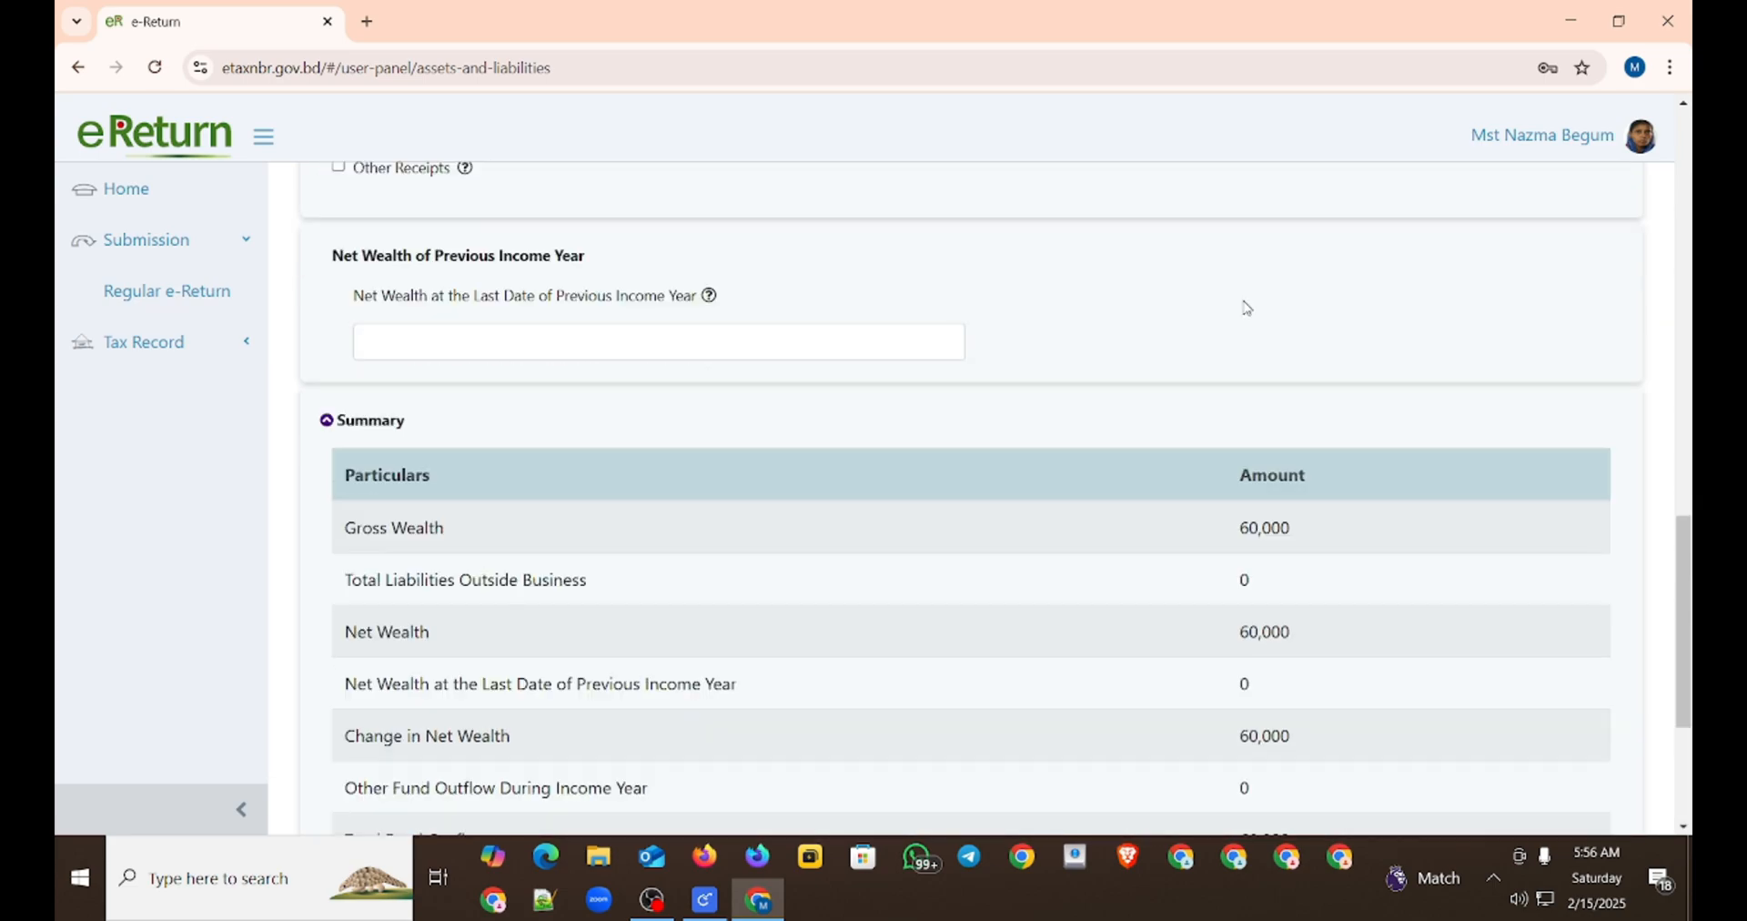
scroll(1246, 310, "up", 2)
scroll(1203, 323, "down", 5)
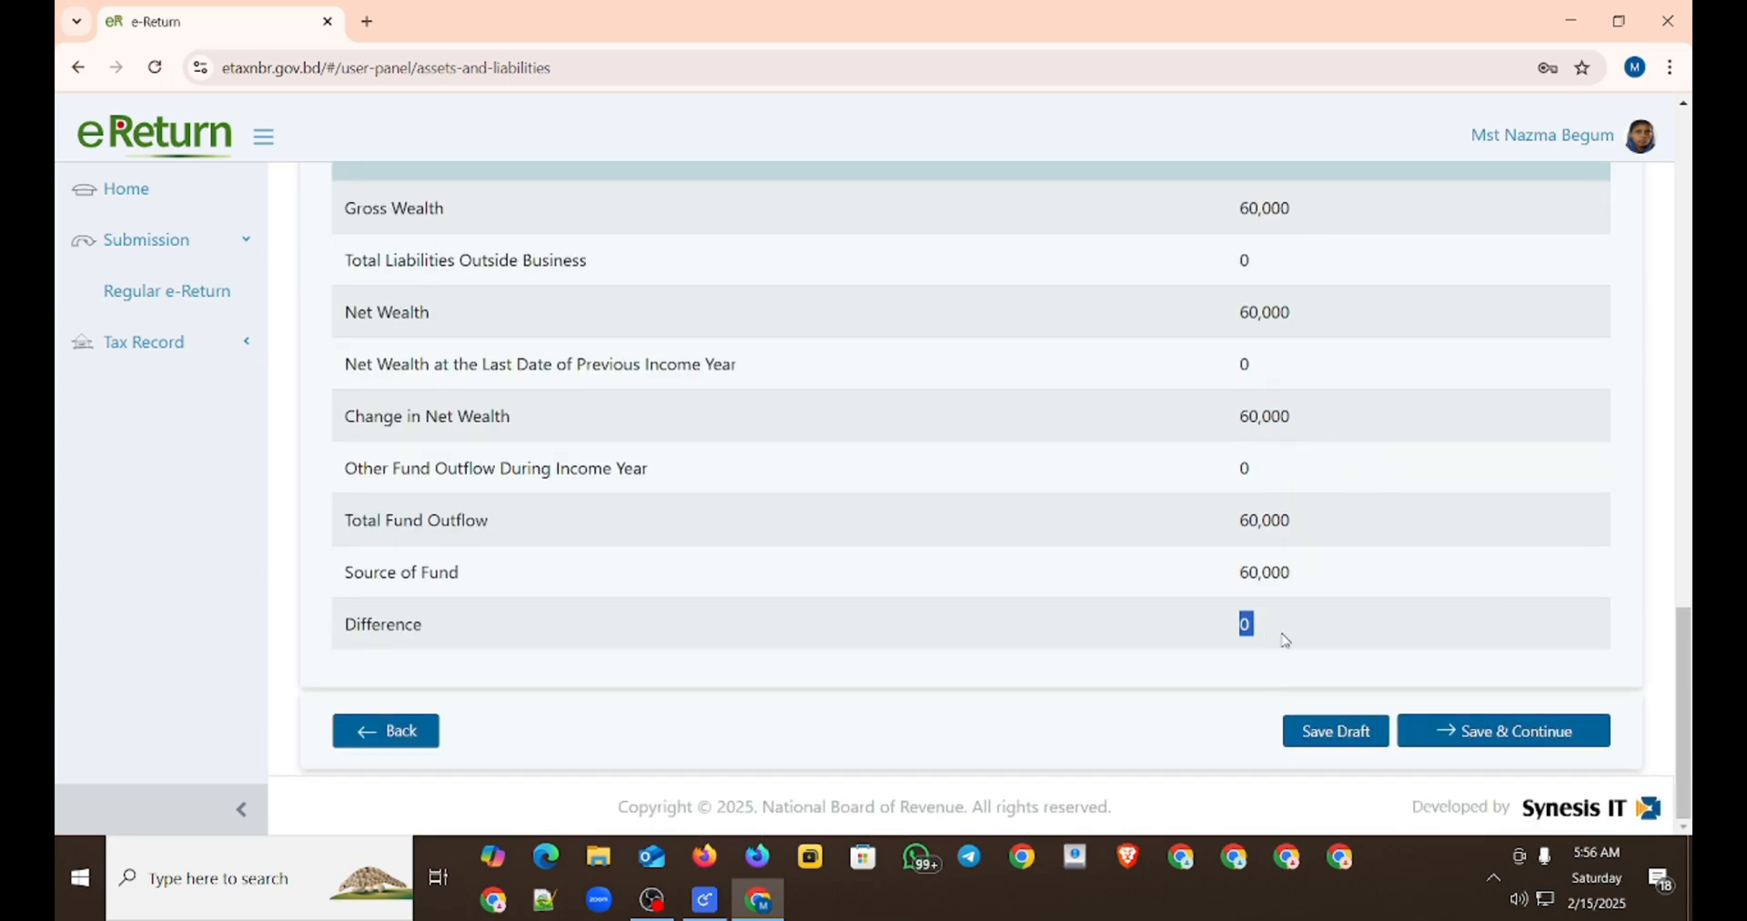
Step: Save the assets and liabilities, and proceed from the tax and payment figures to the online return
left_click(1473, 733)
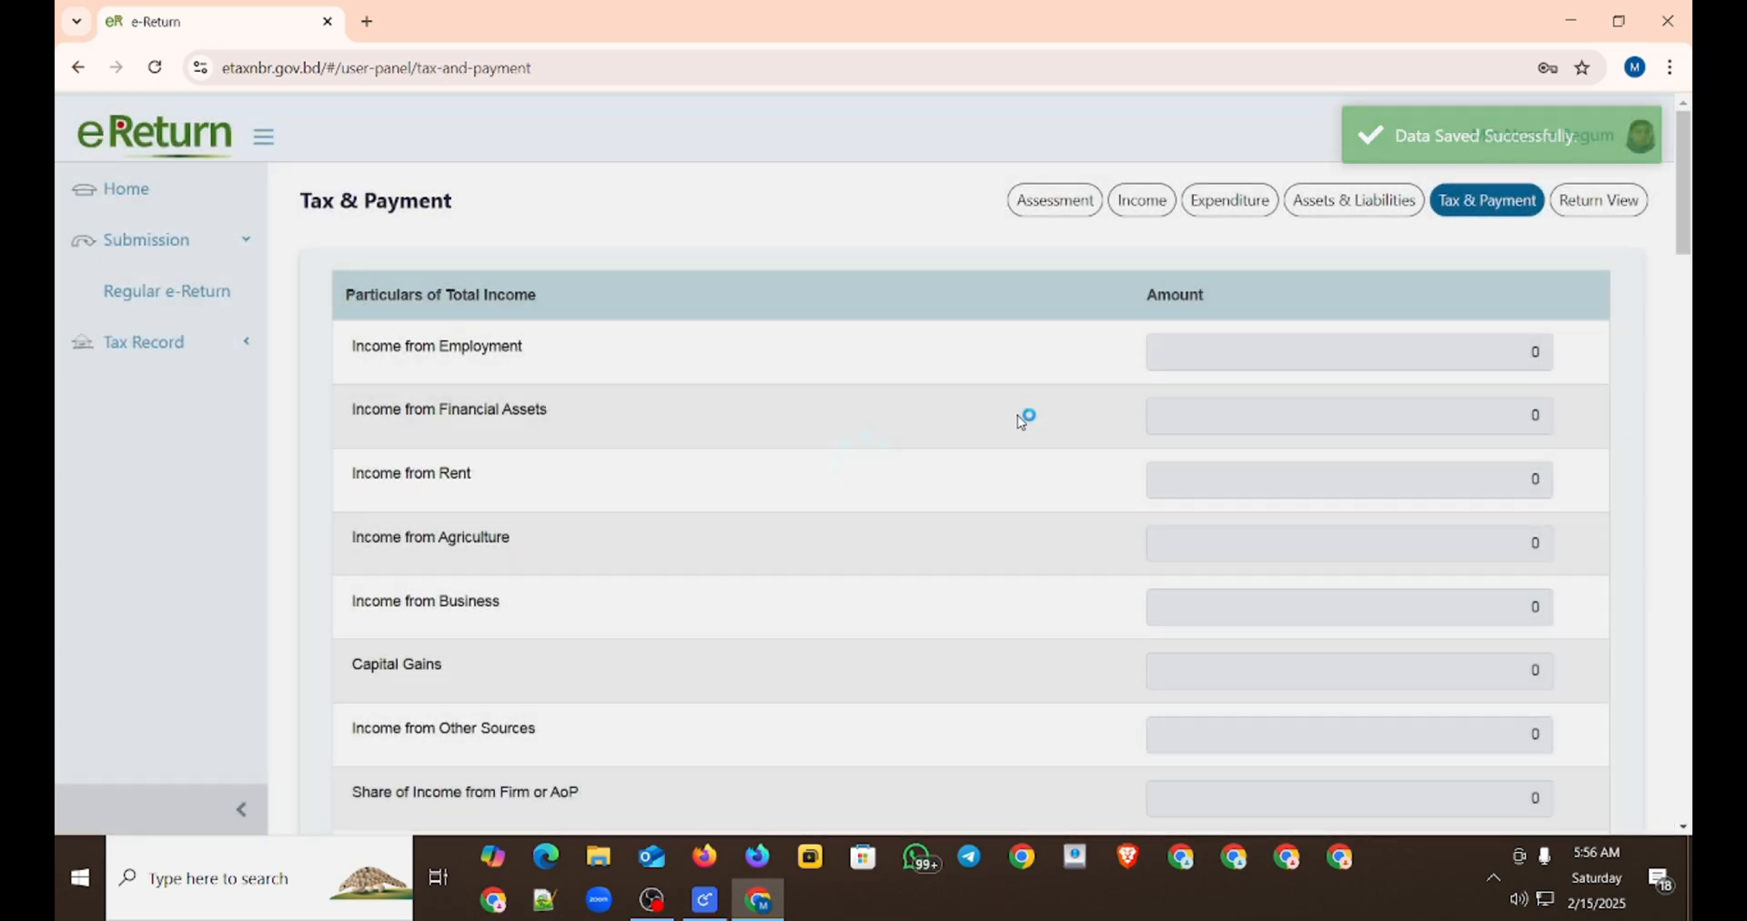
scroll(819, 428, "down", 3)
scroll(788, 433, "down", 20)
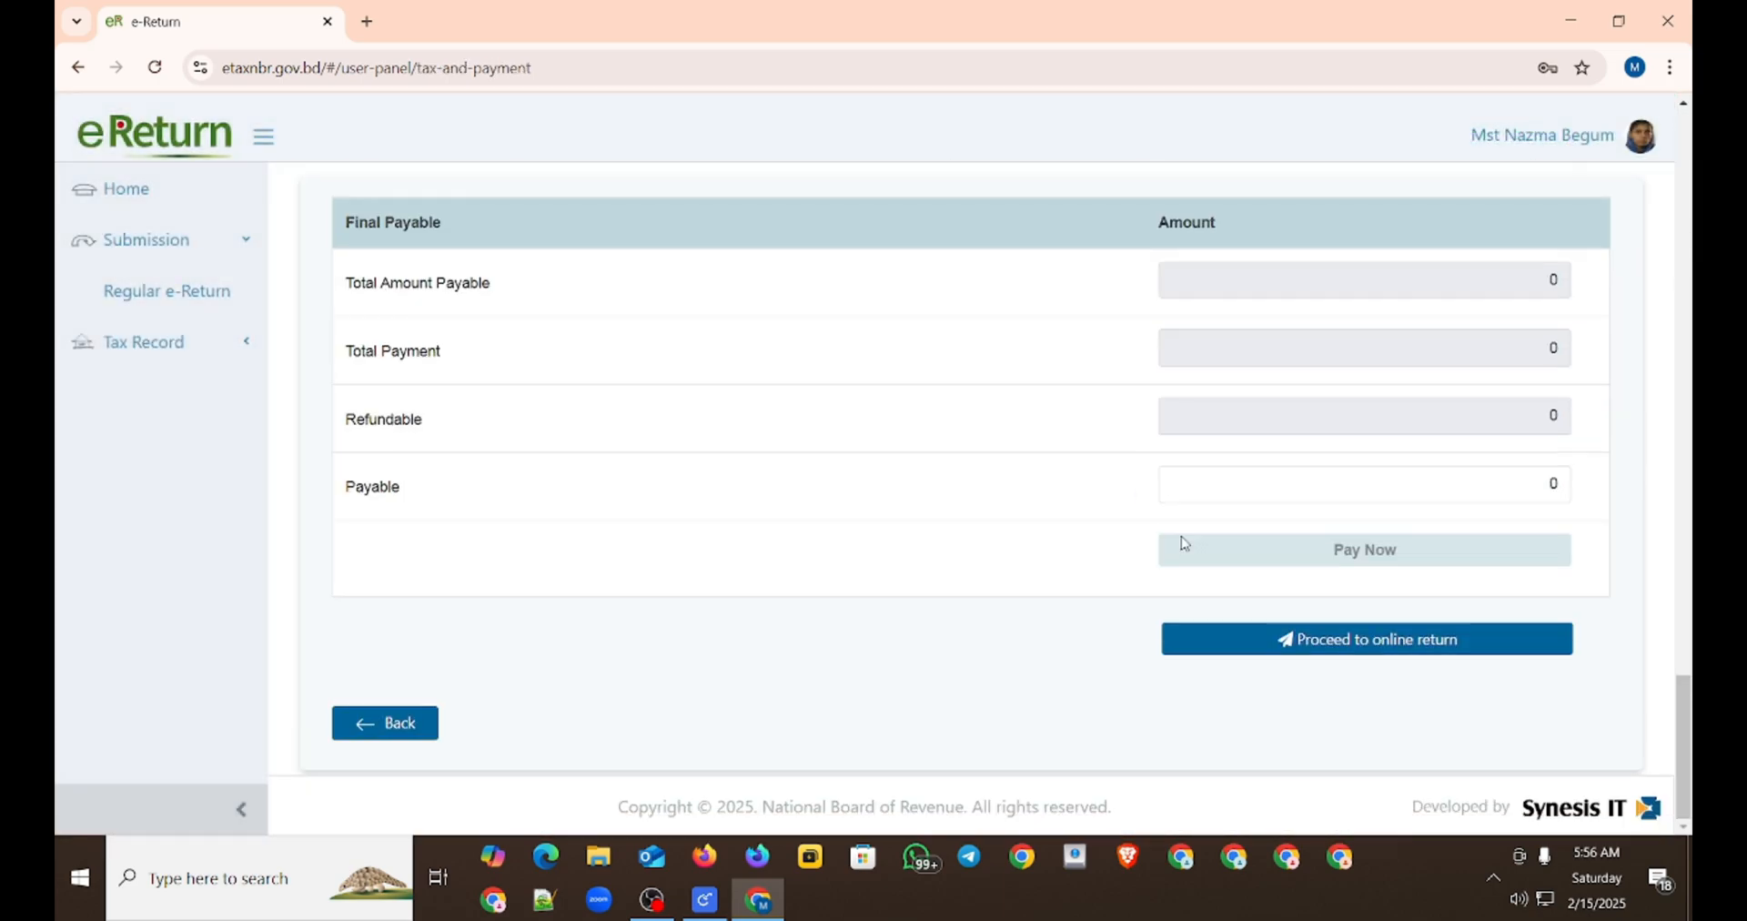
left_click(1290, 640)
Step: Submit the return from the end of the return view and confirm the submission
scroll(973, 572, "down", 10)
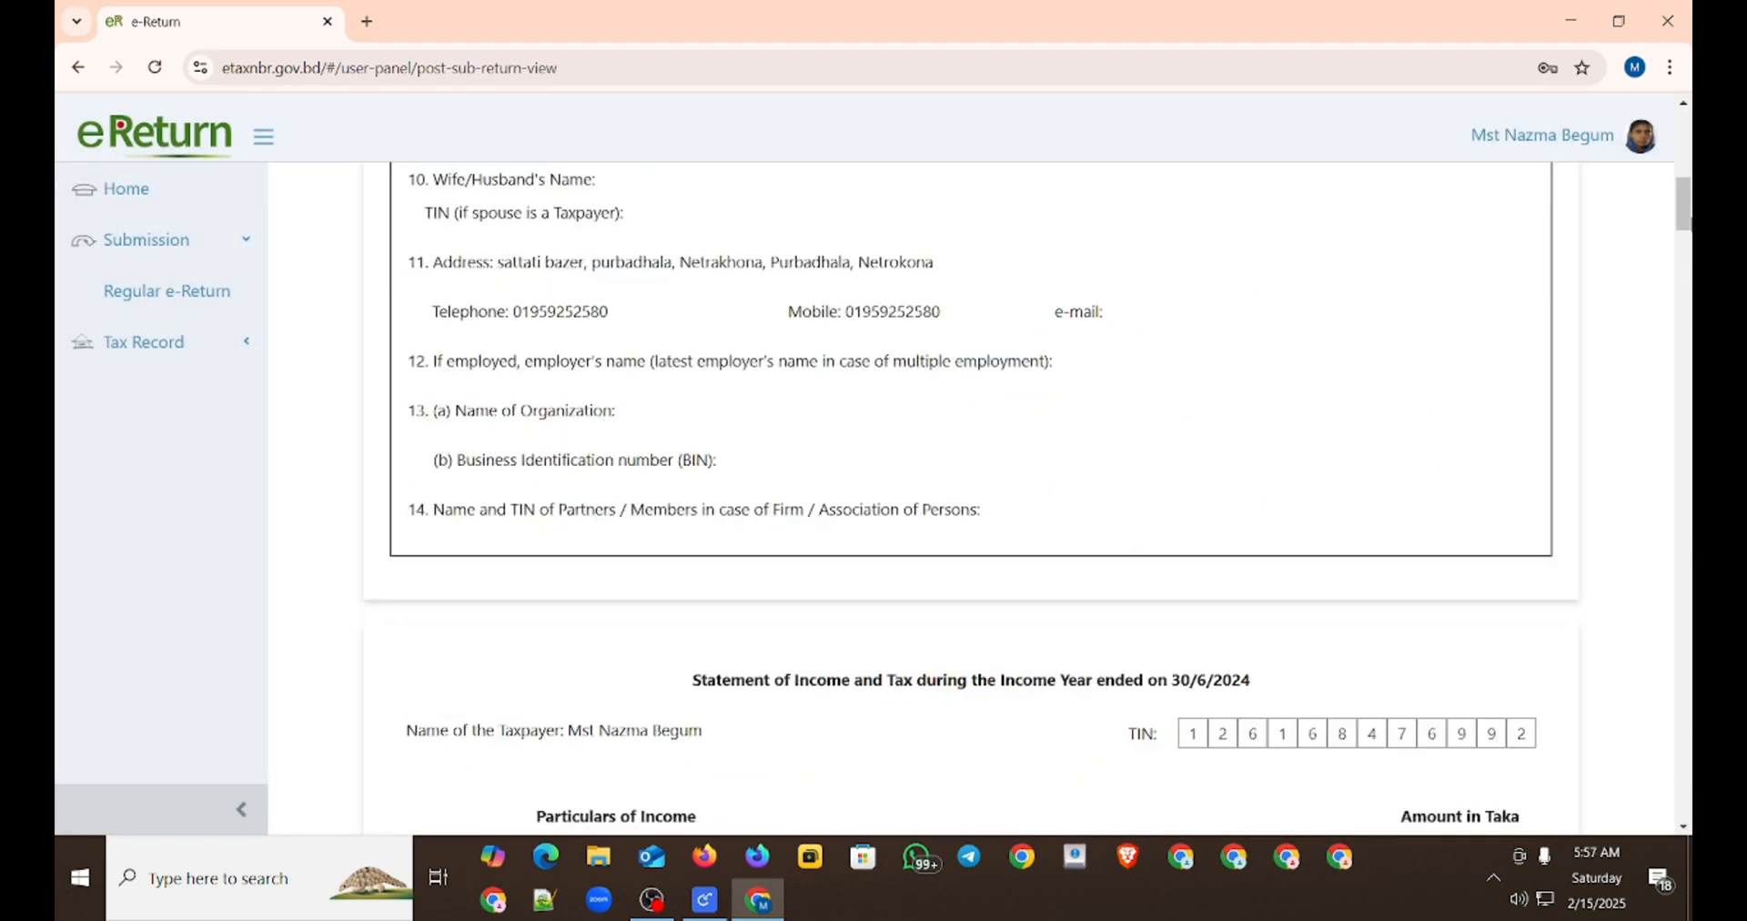
left_click_drag(1683, 221, 1683, 801)
left_click(1421, 711)
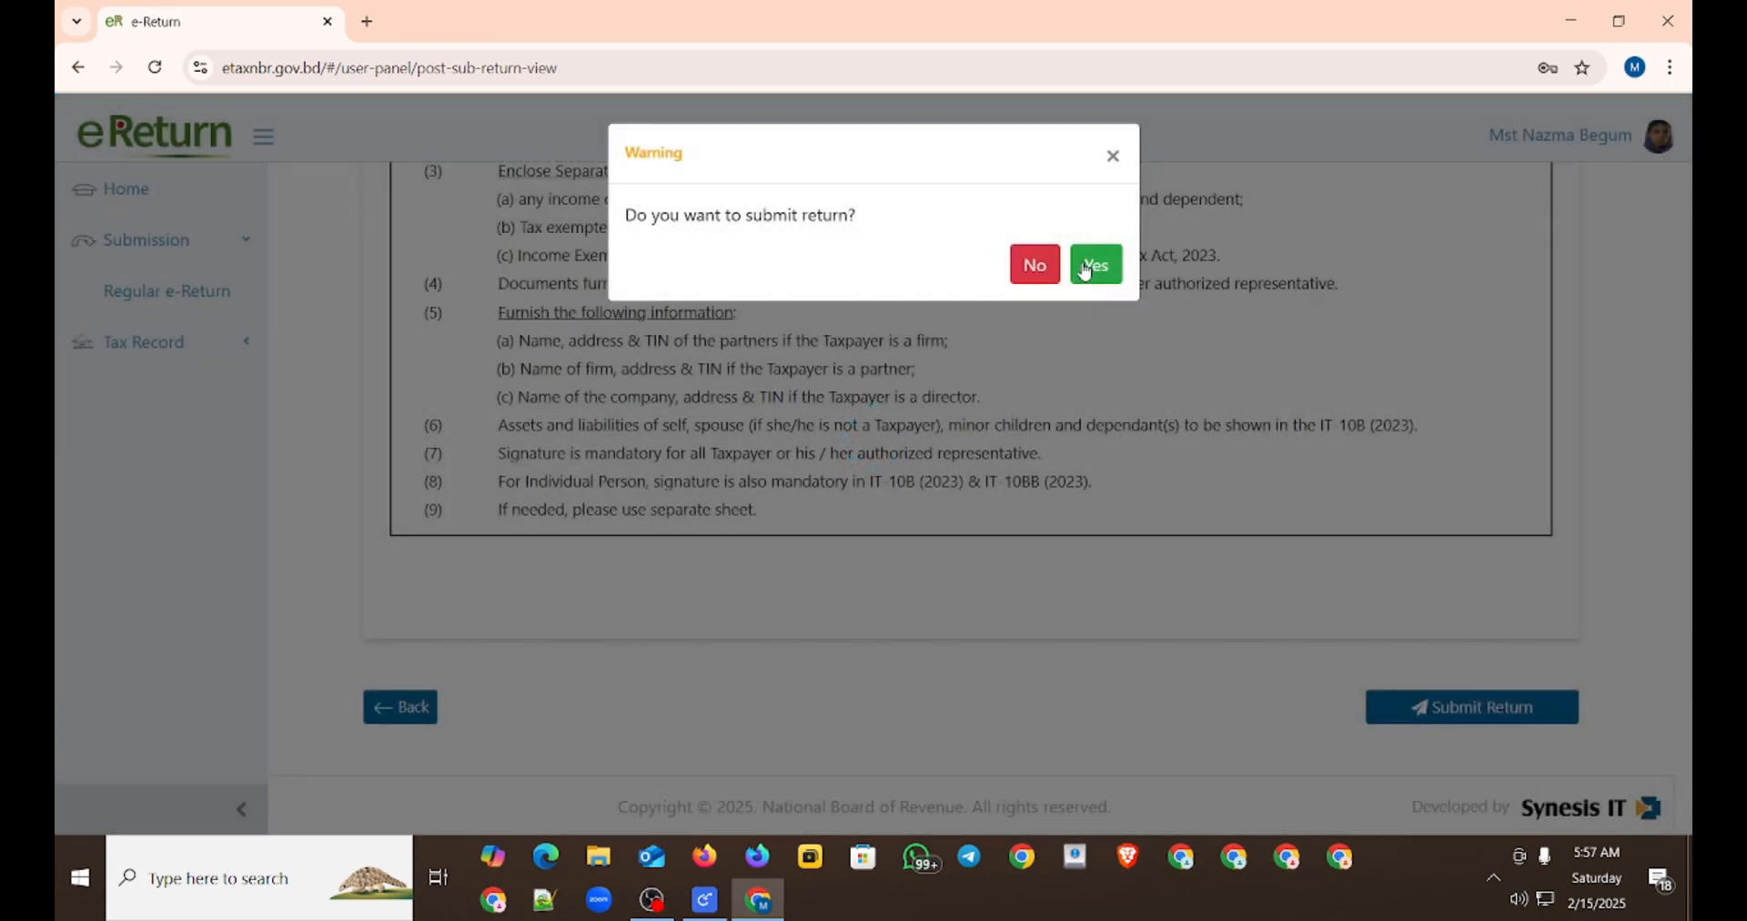
left_click(1087, 266)
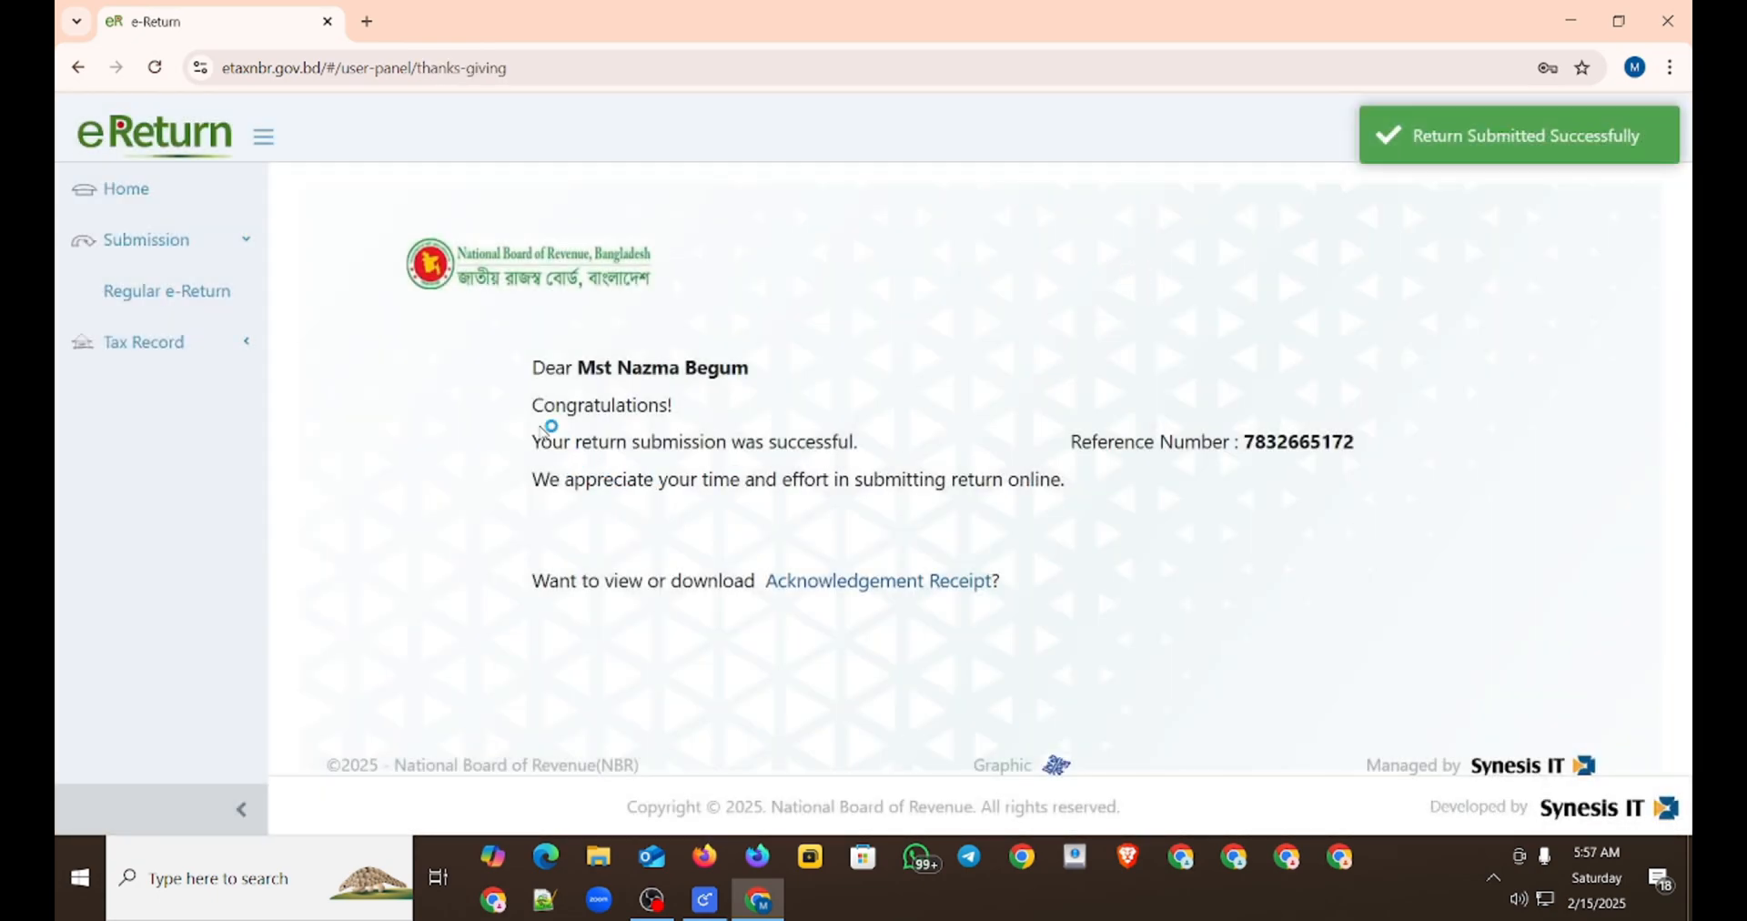
left_click(1647, 612)
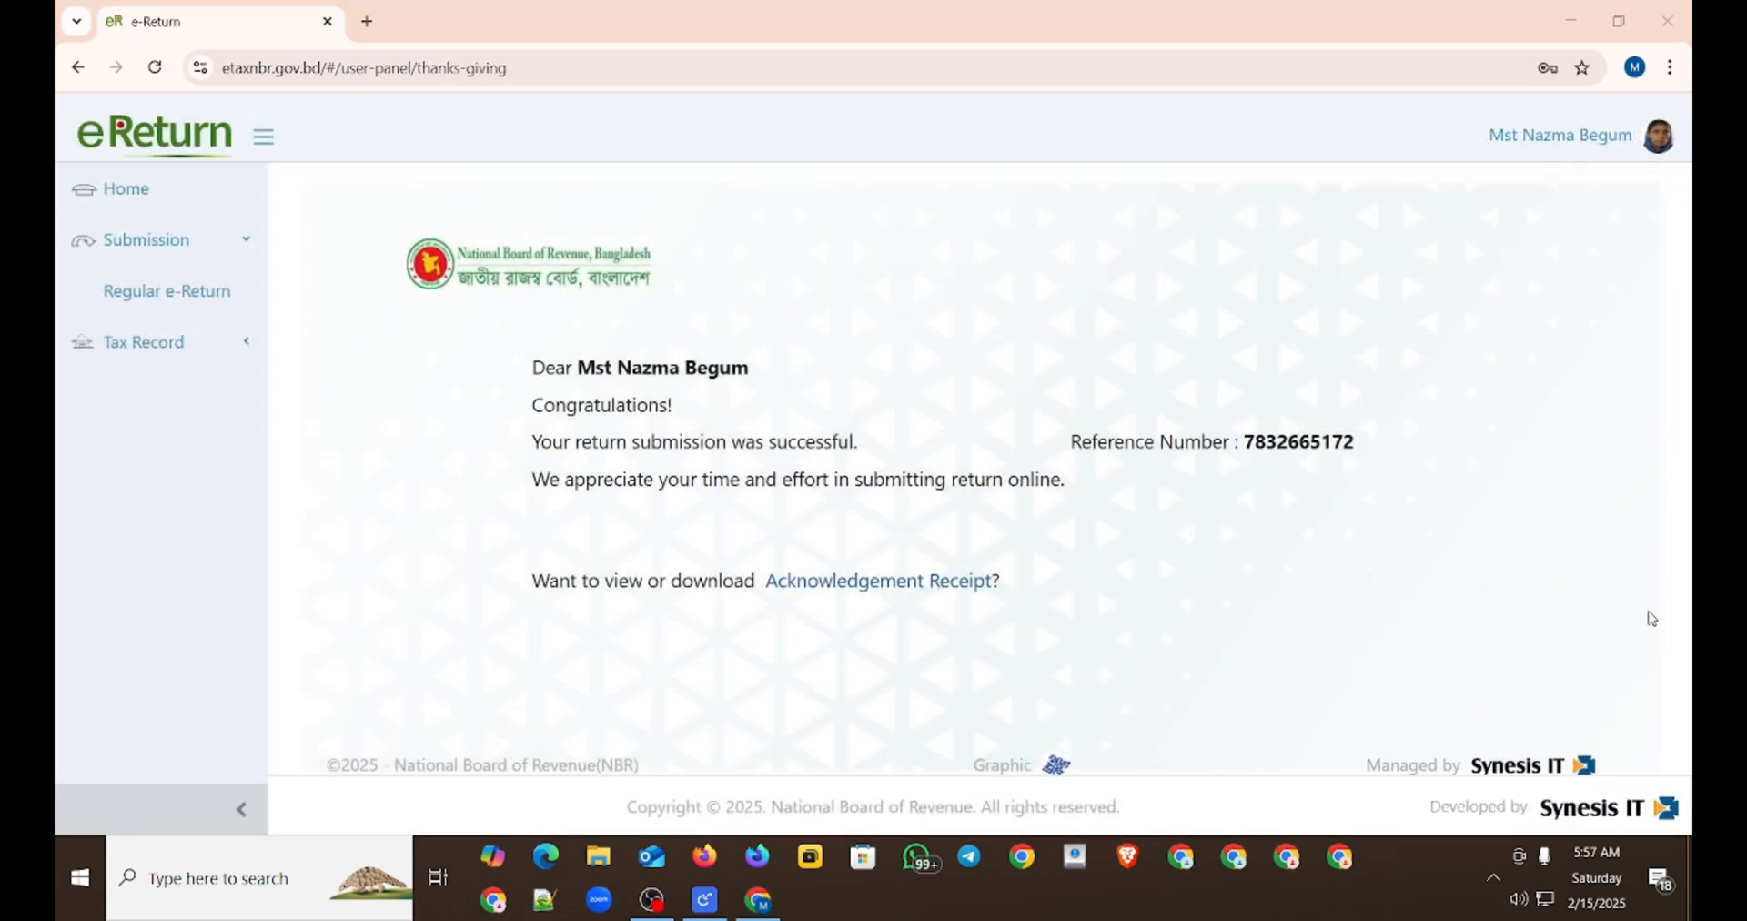